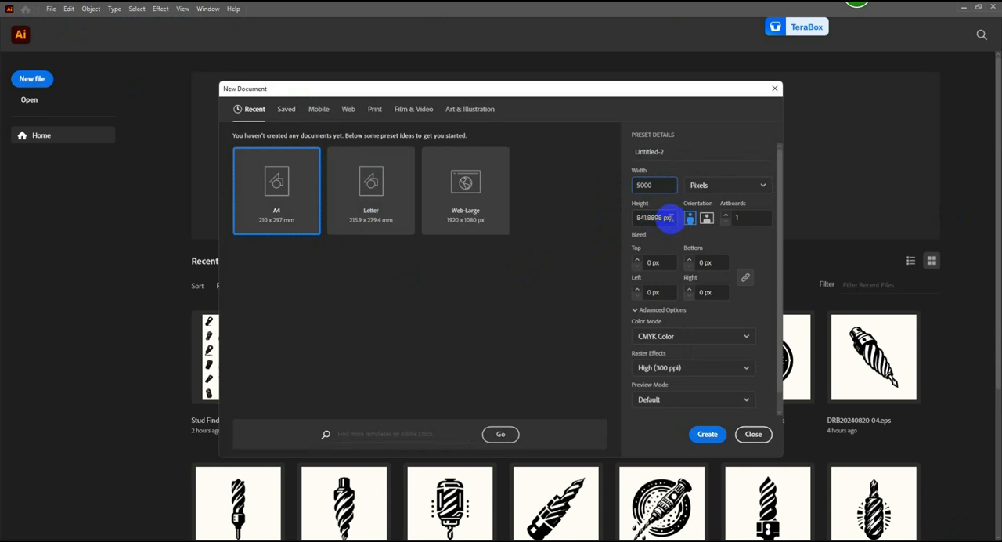
Step: Create a new 5000 × 5000 px document with 25 artboards in RGB color mode
{"action": "type", "text": "5"}
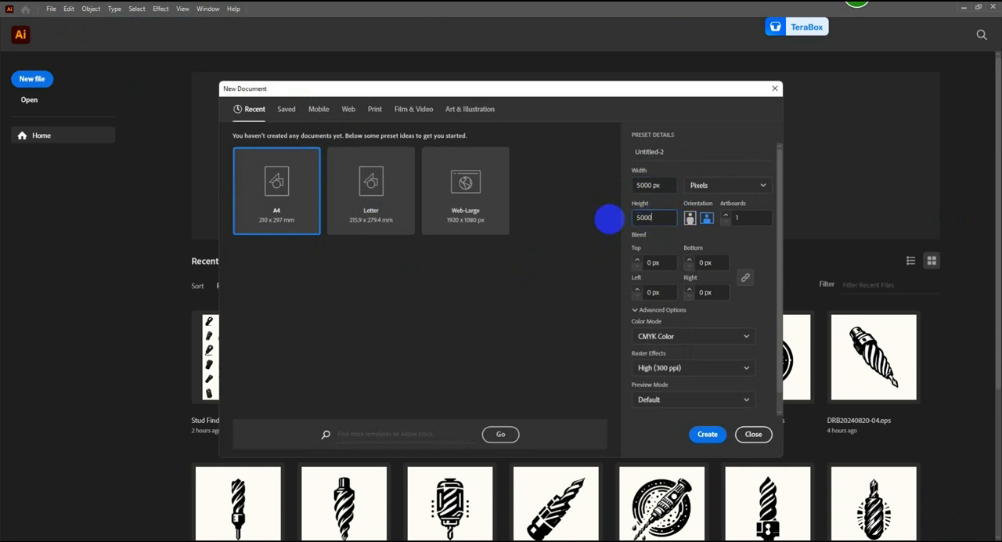
{"action": "type", "text": "000"}
{"action": "left_click", "coordinate": [741, 218]}
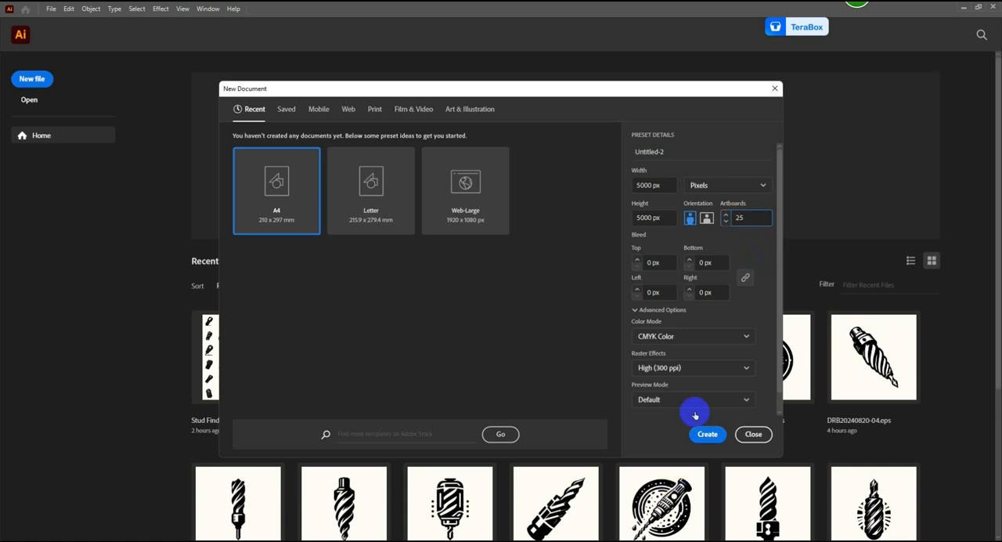
{"action": "left_click", "coordinate": [719, 336]}
{"action": "left_click", "coordinate": [702, 354]}
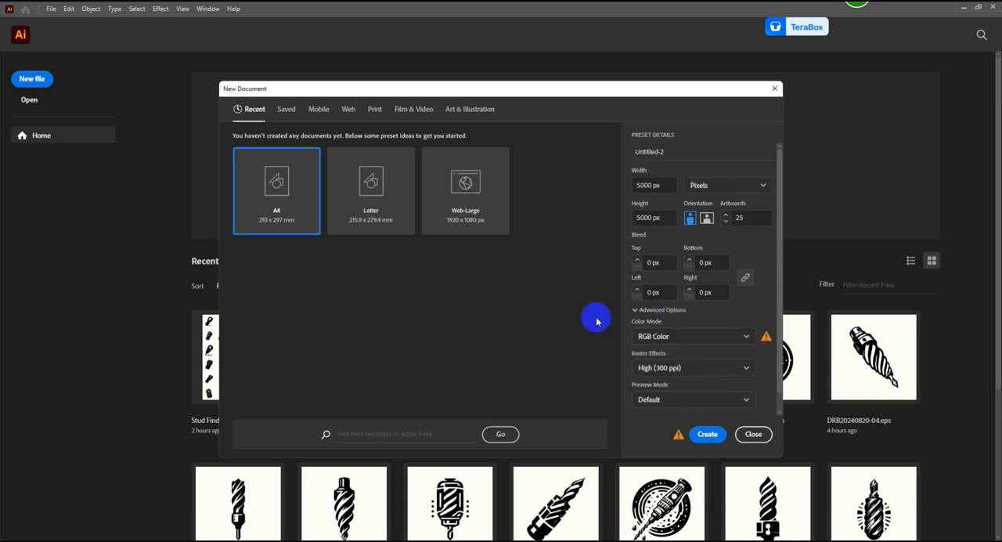
{"action": "left_click", "coordinate": [707, 434]}
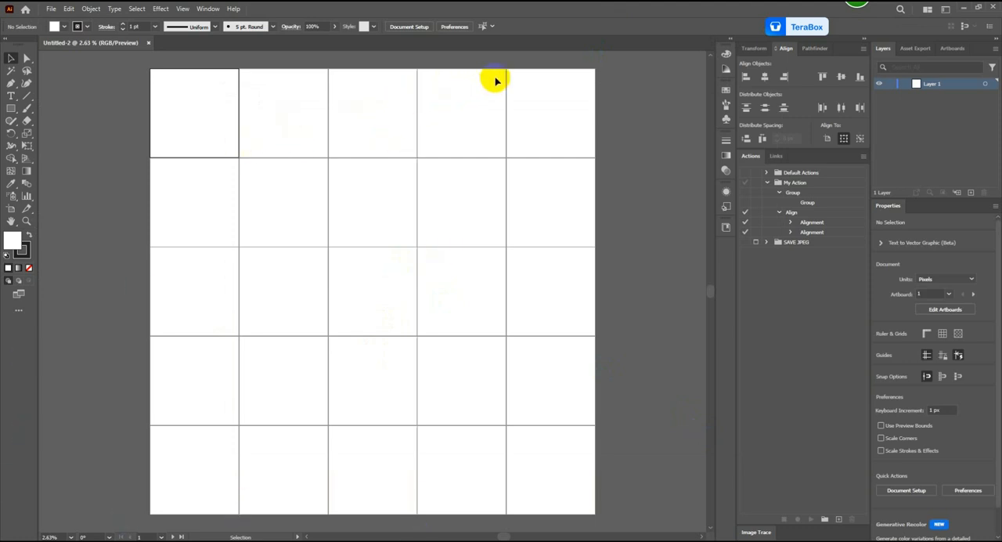
Step: Rearrange all artboards in a grid of 5 columns with 500 px spacing
{"action": "left_click", "coordinate": [952, 50]}
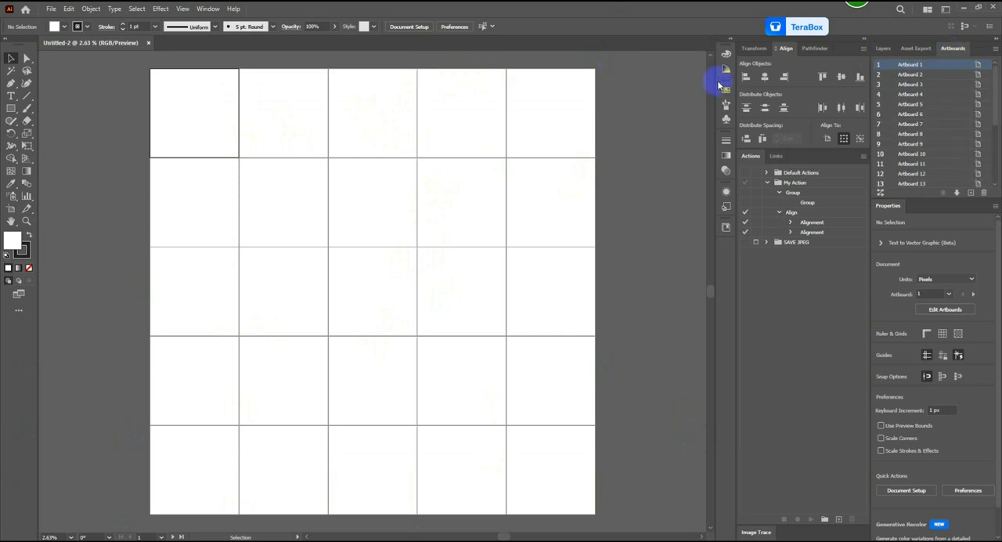
{"action": "left_click", "coordinate": [209, 8]}
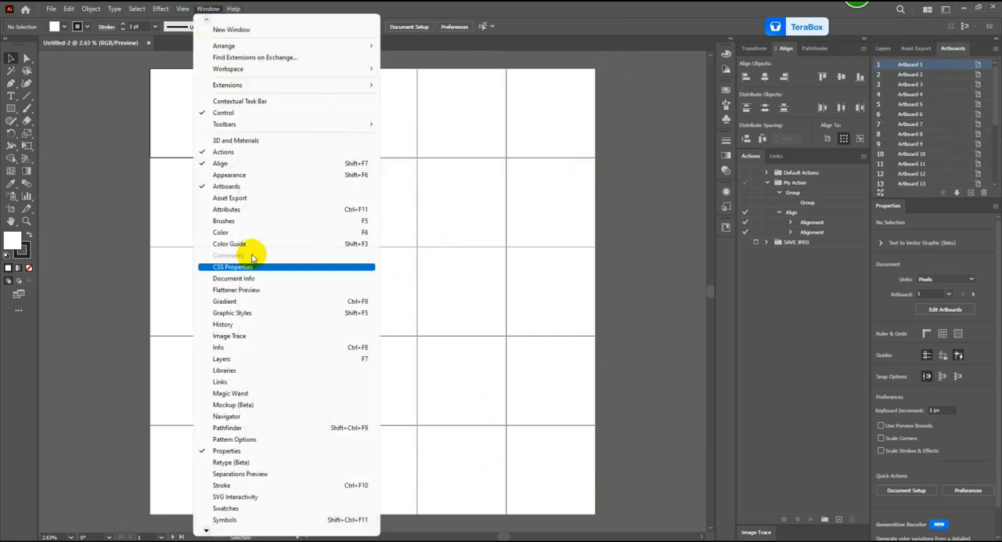
{"action": "left_click", "coordinate": [679, 130]}
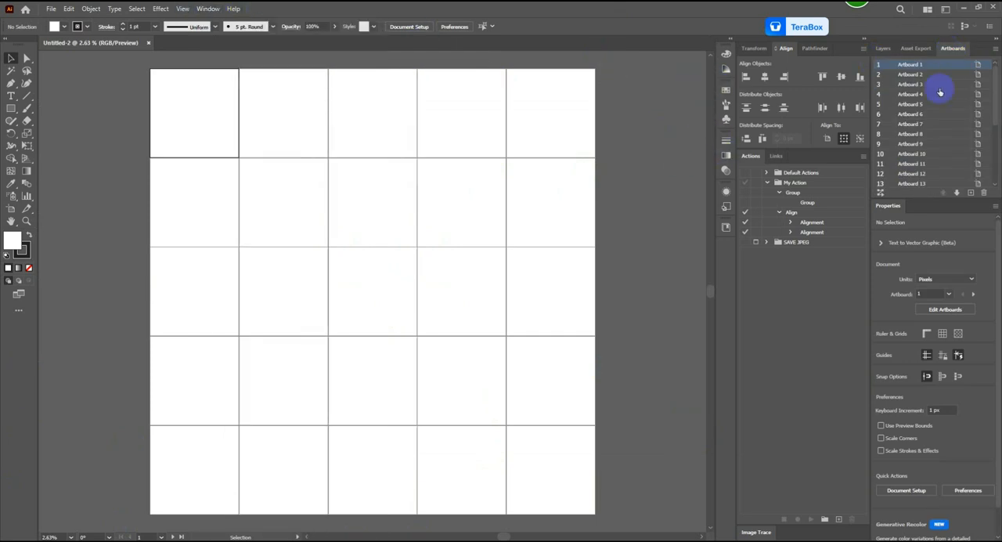
{"action": "left_click", "coordinate": [995, 49]}
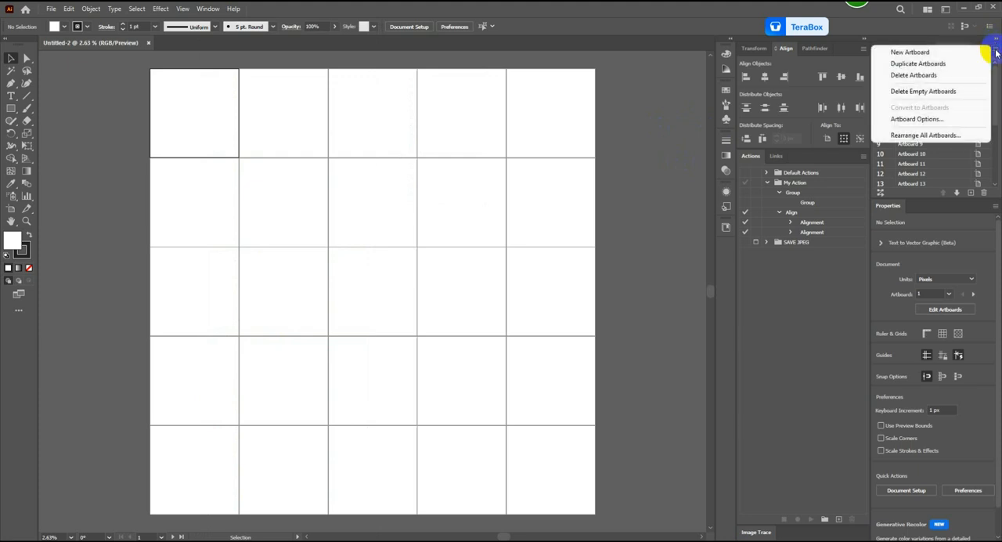
{"action": "left_click", "coordinate": [941, 136]}
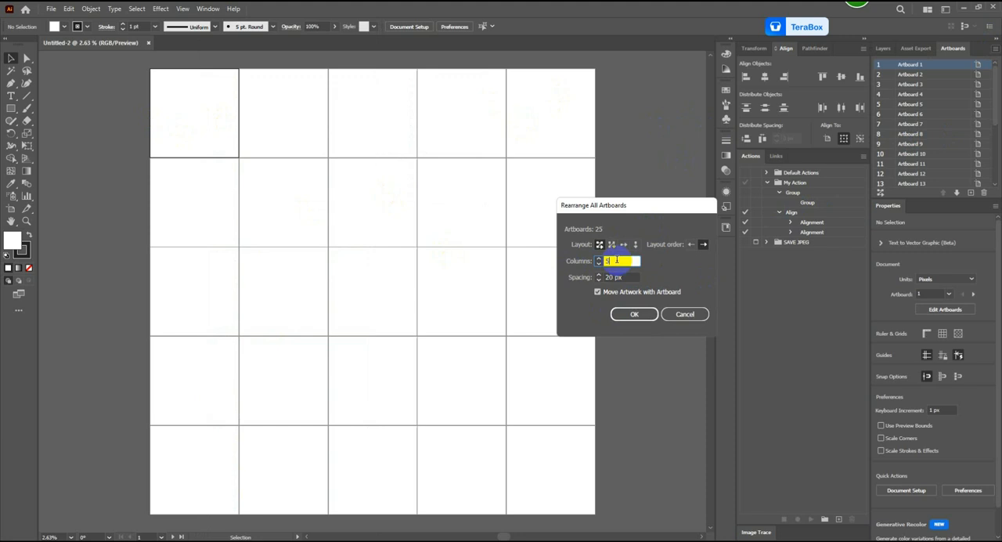
{"action": "key", "text": "Tab"}
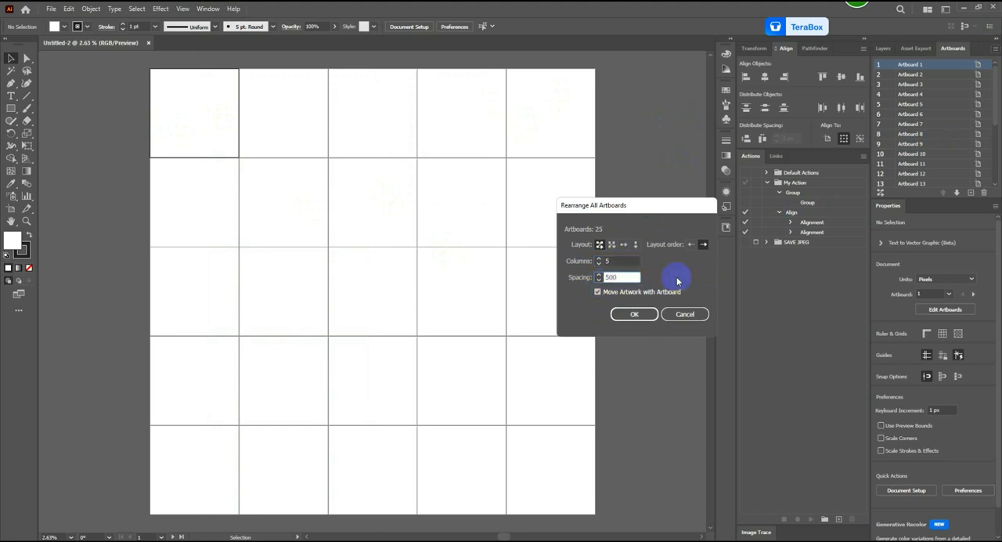
{"action": "left_click", "coordinate": [634, 314]}
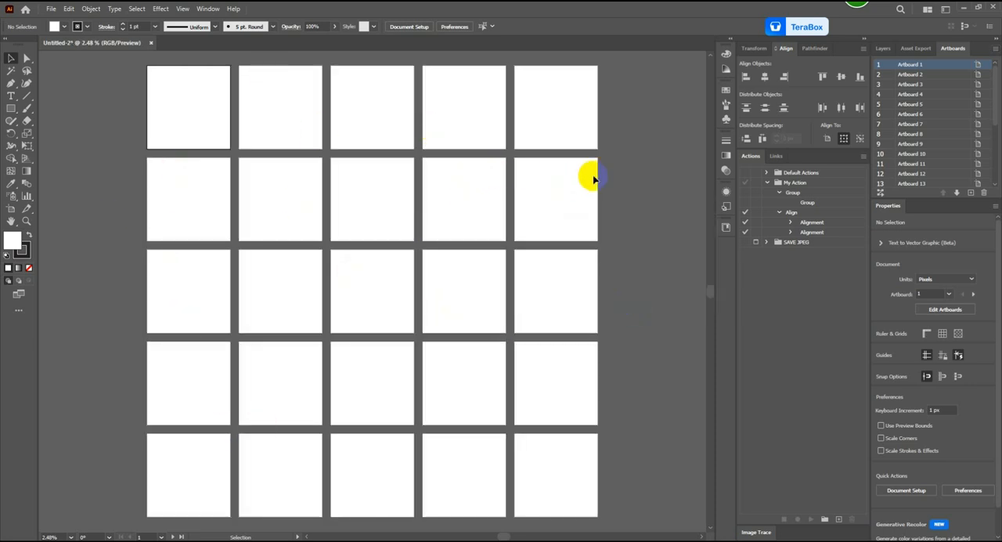
Step: Draw a 5000 × 5000 px rectangle and move it over the first artboard
{"action": "left_click", "coordinate": [885, 50]}
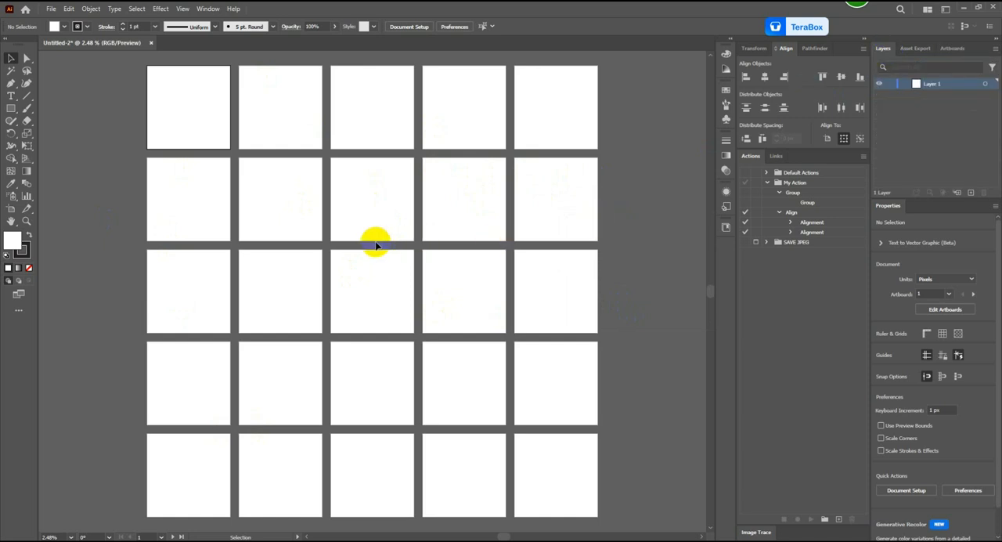
{"action": "scroll", "coordinate": [376, 245], "scroll_direction": "up", "scroll_amount": 1}
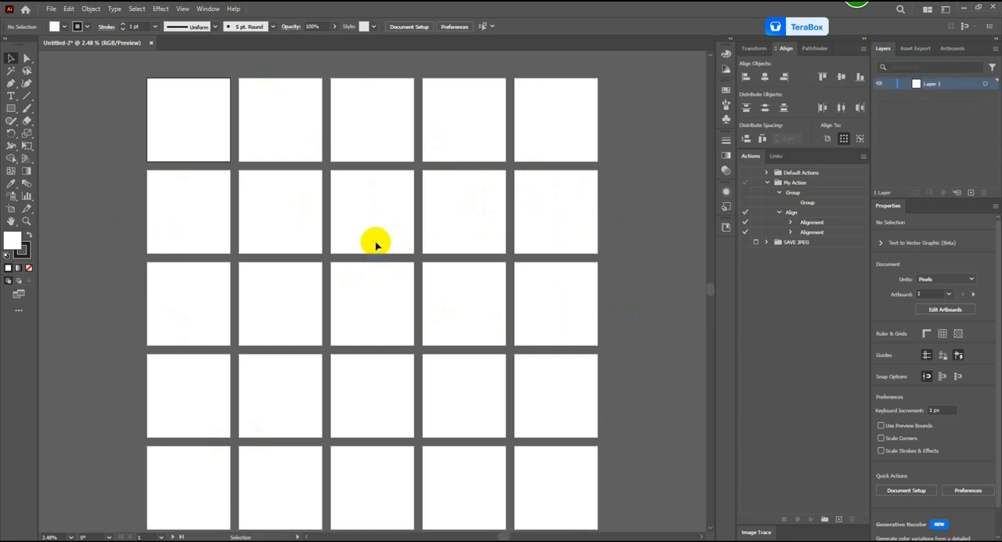
{"action": "scroll", "coordinate": [376, 245], "scroll_direction": "down", "scroll_amount": 1}
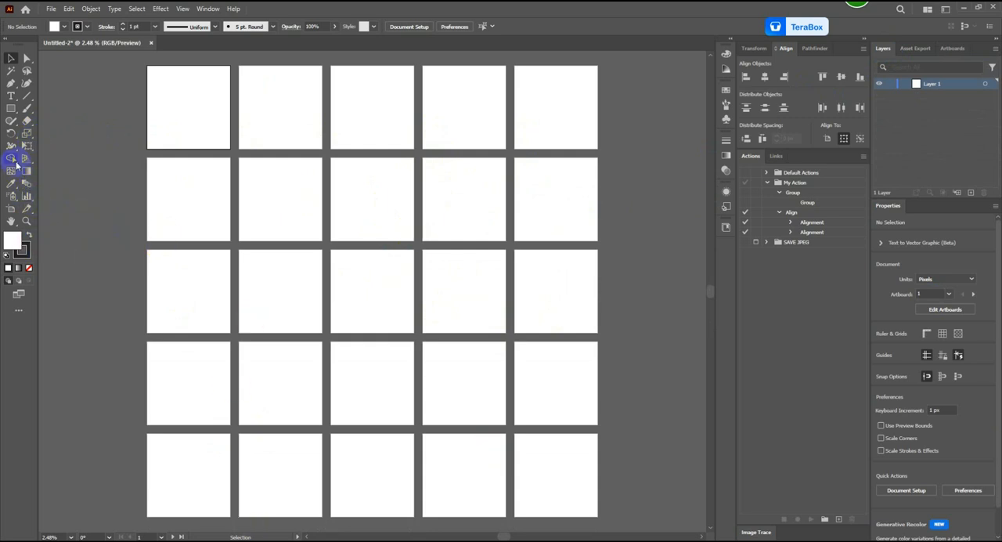
{"action": "left_click", "coordinate": [12, 109]}
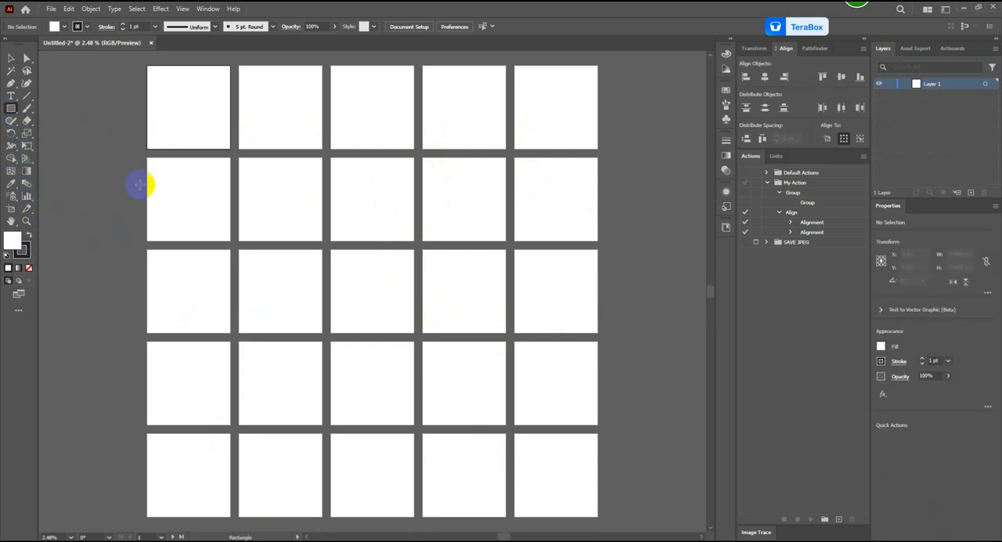
{"action": "left_click", "coordinate": [188, 196]}
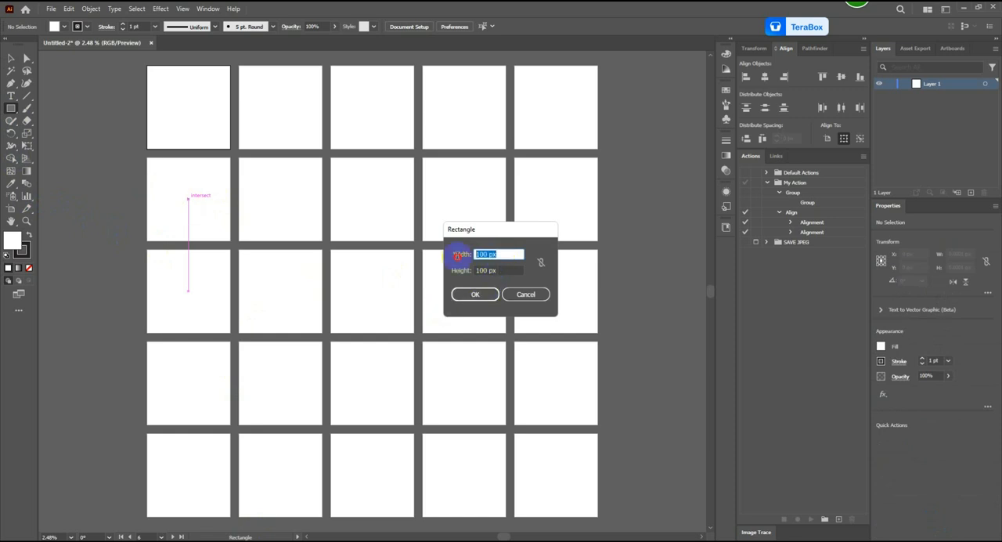
{"action": "key", "text": "Tab"}
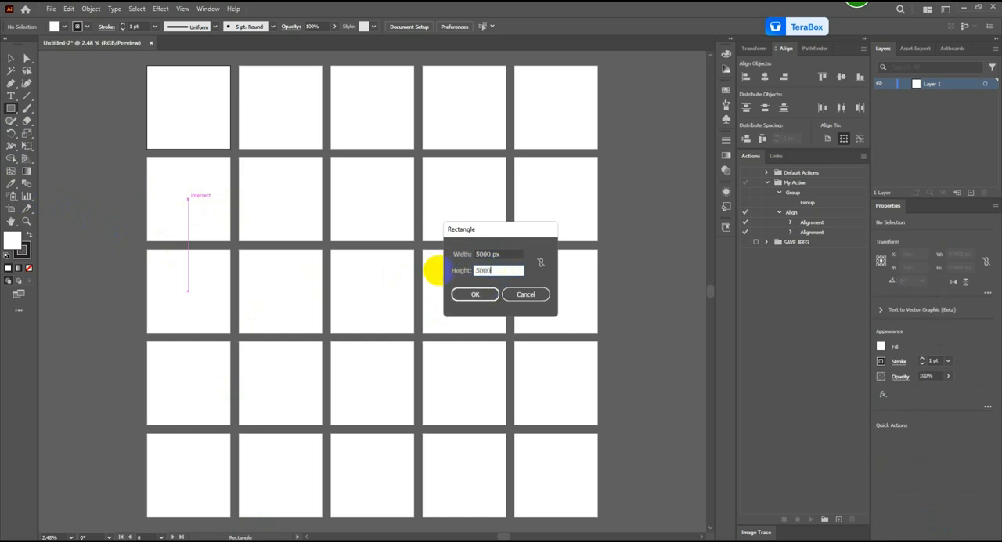
{"action": "left_click", "coordinate": [474, 294]}
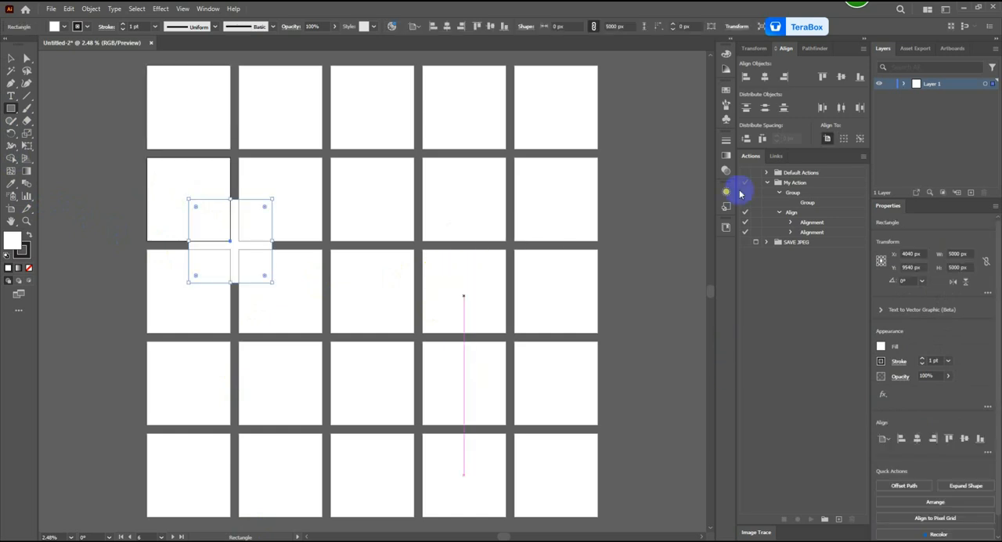
{"action": "left_click", "coordinate": [11, 58]}
{"action": "left_click_drag", "start_coordinate": [214, 251], "coordinate": [191, 105]}
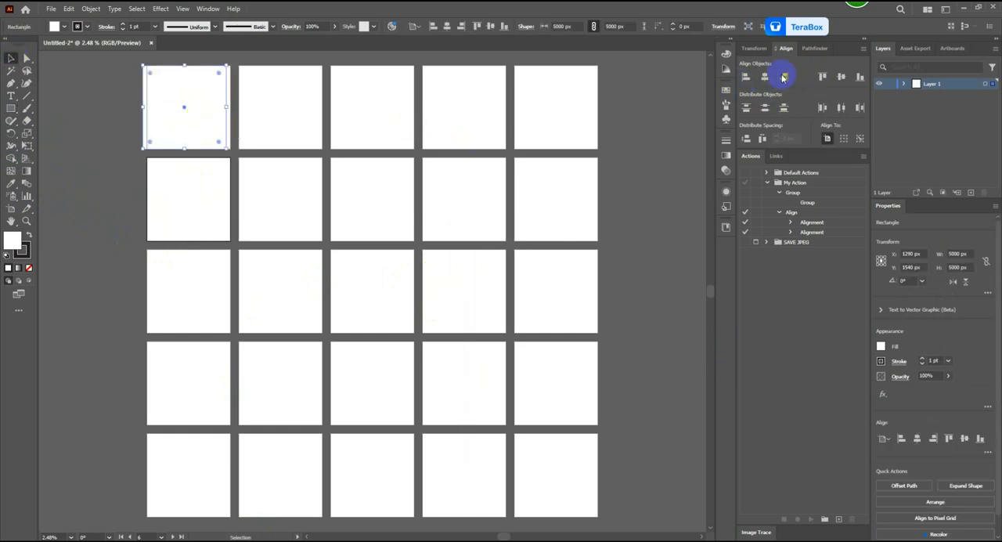
Step: Fill the rectangle with the pale cream color FBFFF2
{"action": "left_click", "coordinate": [726, 55]}
{"action": "left_click_drag", "start_coordinate": [652, 94], "coordinate": [645, 268]}
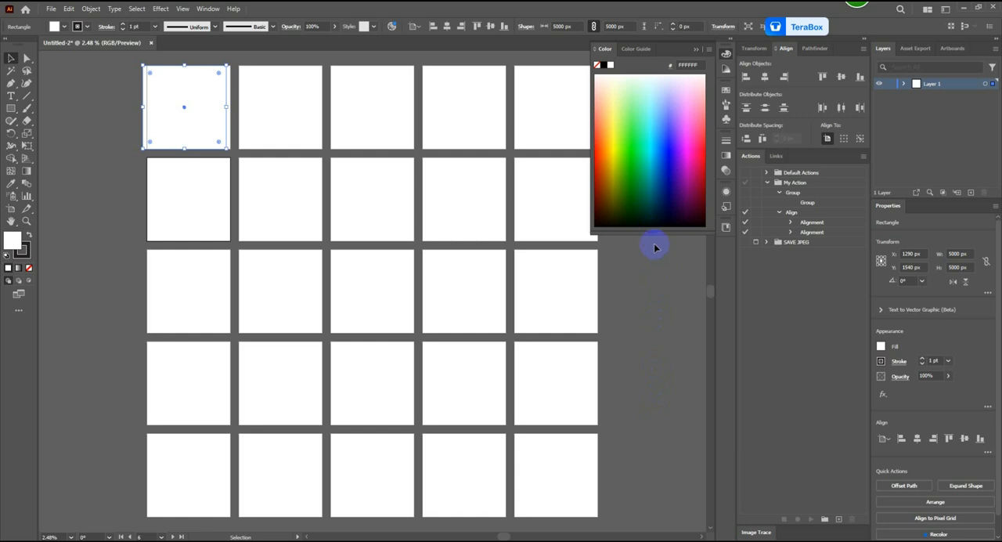
{"action": "left_click", "coordinate": [622, 72]}
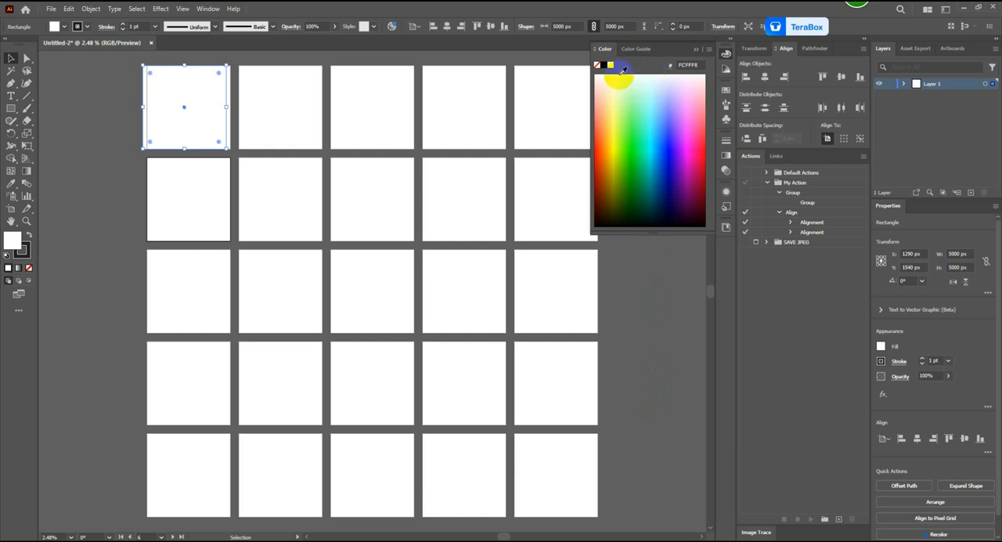
{"action": "left_click", "coordinate": [621, 72]}
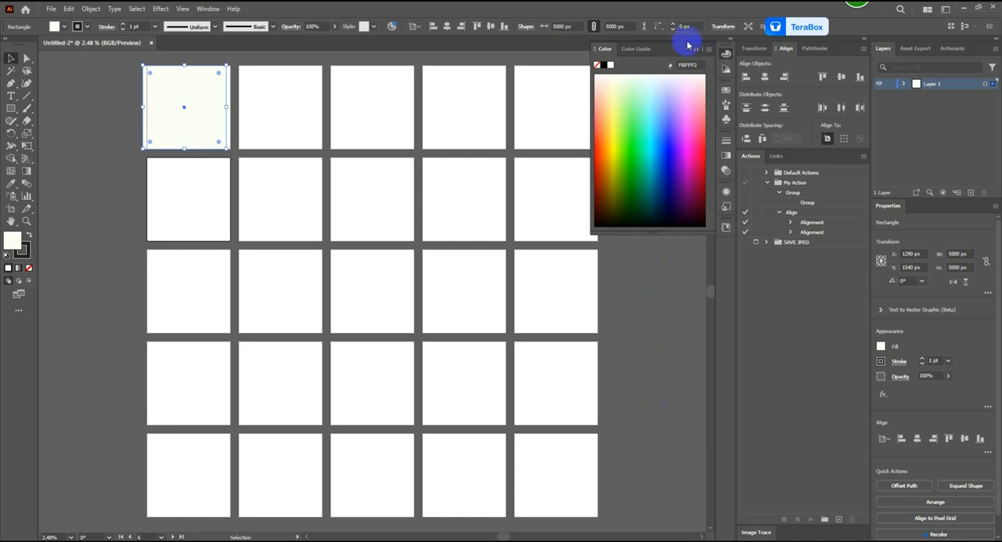
{"action": "left_click", "coordinate": [698, 52]}
Step: Center the cream rectangle horizontally and vertically on the first artboard
{"action": "left_click", "coordinate": [227, 105]}
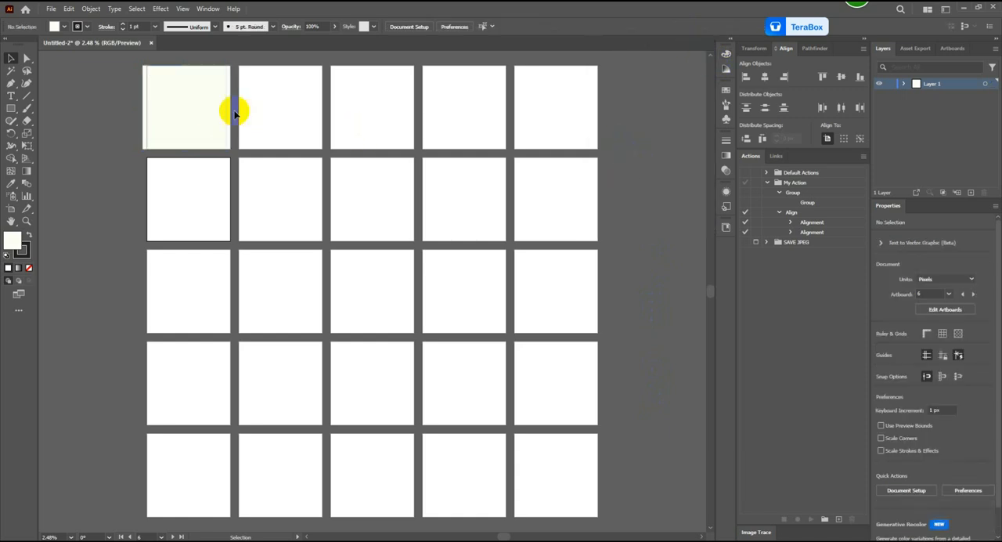
{"action": "left_click", "coordinate": [765, 76]}
{"action": "left_click", "coordinate": [851, 78]}
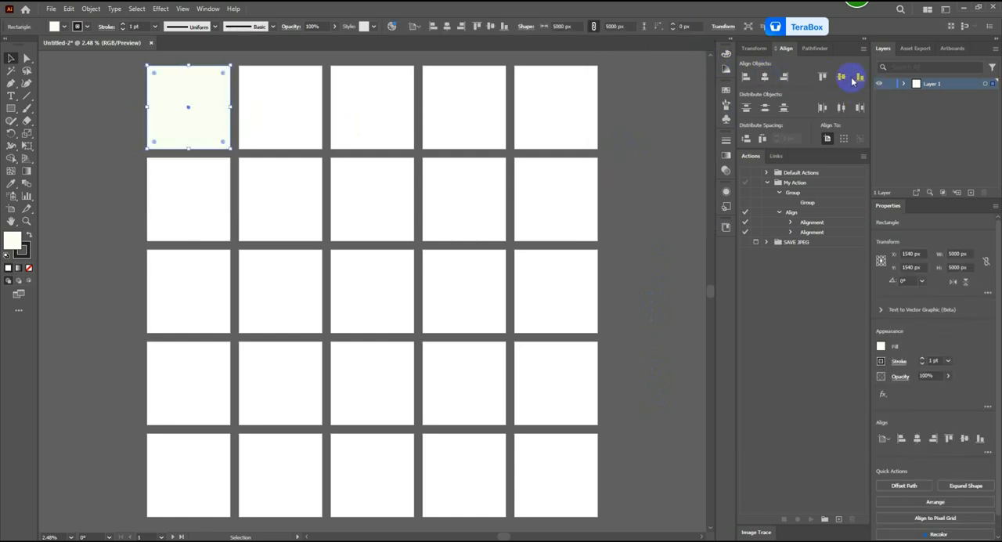
{"action": "left_click", "coordinate": [653, 141]}
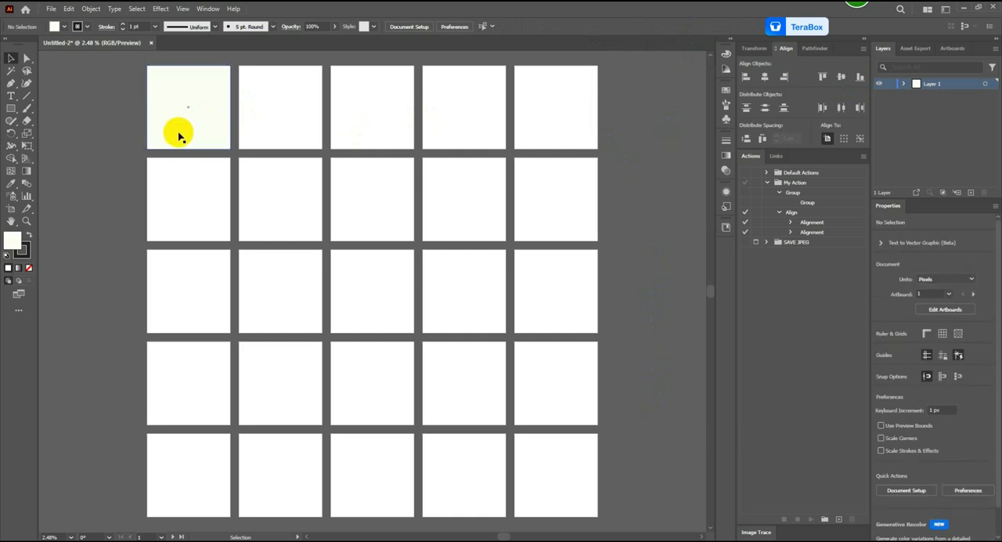
Step: Duplicate the cream rectangle onto the other four artboards of the first row
{"action": "left_click_drag", "start_coordinate": [195, 120], "coordinate": [298, 123]}
{"action": "key", "text": "ctrl+z"}
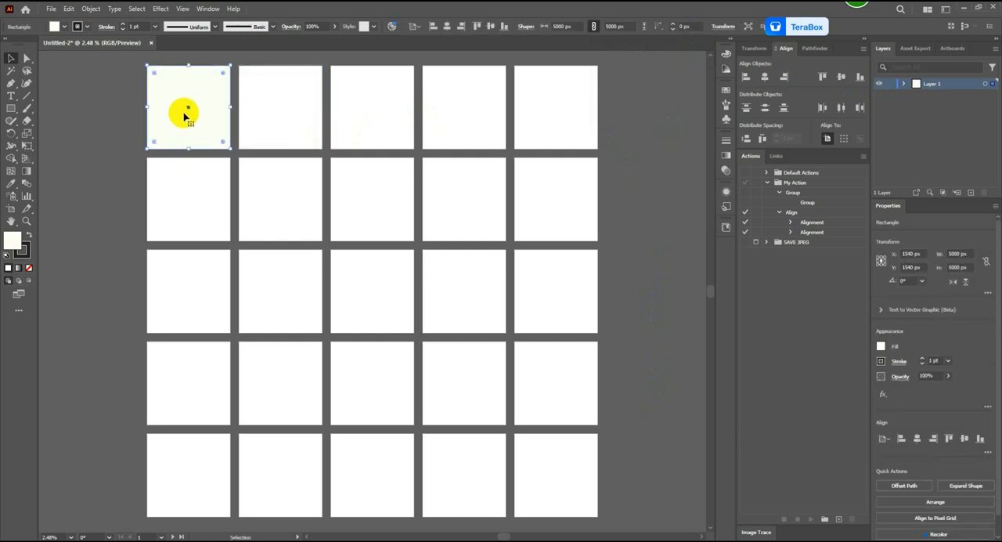
{"action": "left_click_drag", "start_coordinate": [179, 112], "coordinate": [284, 116]}
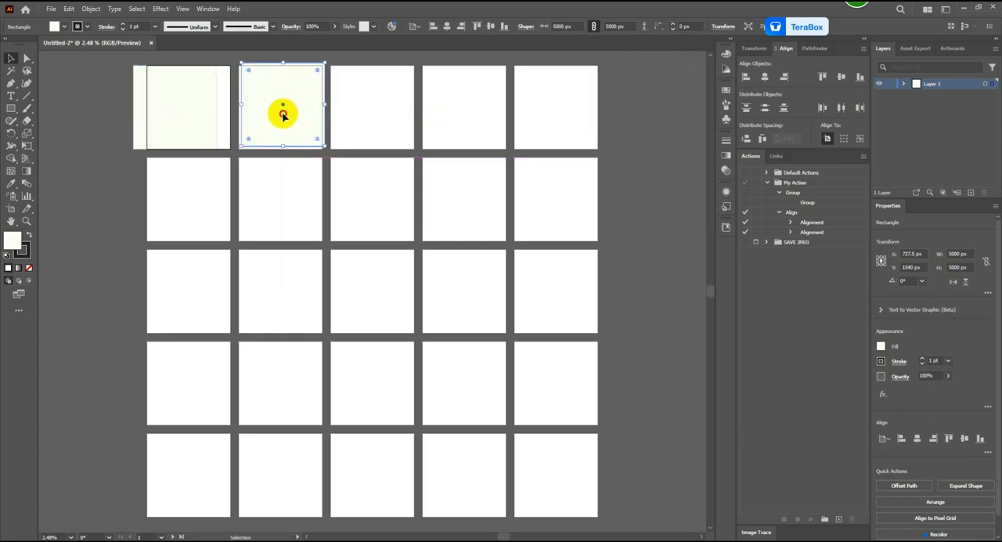
{"action": "left_click_drag", "start_coordinate": [284, 115], "coordinate": [543, 118]}
Step: Duplicate the first row of rectangles onto the second row, and both rows onto the third and fourth rows of artboards
{"action": "left_click_drag", "start_coordinate": [55, 123], "coordinate": [55, 123]}
{"action": "left_click_drag", "start_coordinate": [173, 115], "coordinate": [173, 207]}
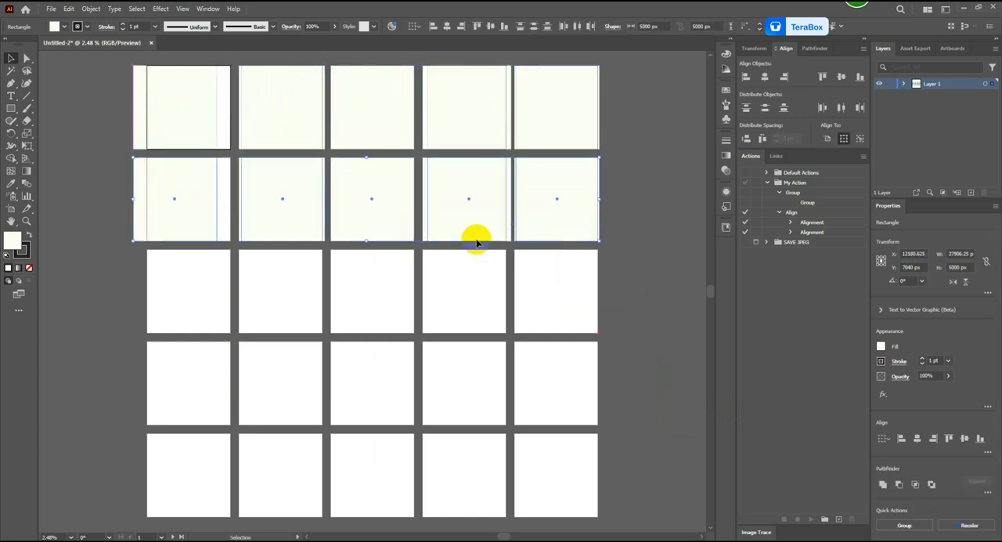
{"action": "scroll", "coordinate": [664, 239], "scroll_direction": "down", "scroll_amount": 1}
{"action": "scroll", "coordinate": [659, 200], "scroll_direction": "up", "scroll_amount": 2}
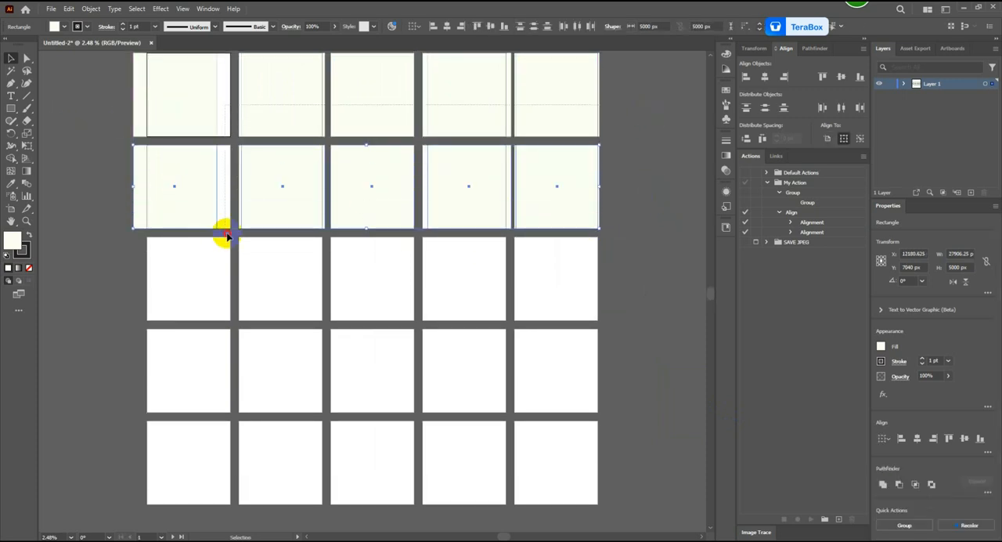
{"action": "key", "text": "ctrl+a"}
{"action": "left_click_drag", "start_coordinate": [173, 196], "coordinate": [167, 380]}
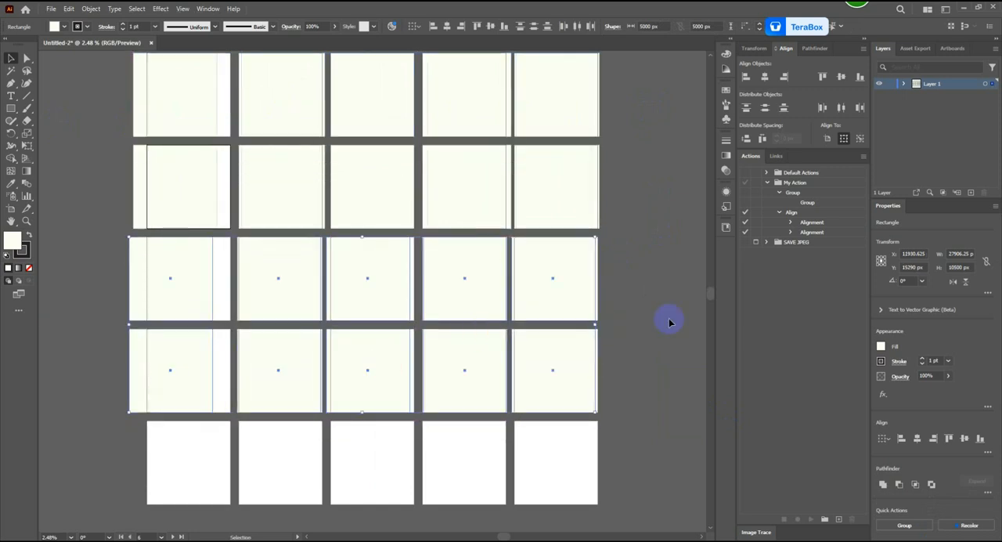
Step: Duplicate one row of rectangles onto the fifth row of artboards
{"action": "scroll", "coordinate": [666, 320], "scroll_direction": "down", "scroll_amount": 1}
{"action": "left_click", "coordinate": [643, 339]}
{"action": "left_click", "coordinate": [195, 336]}
{"action": "left_click_drag", "start_coordinate": [195, 336], "coordinate": [196, 439]}
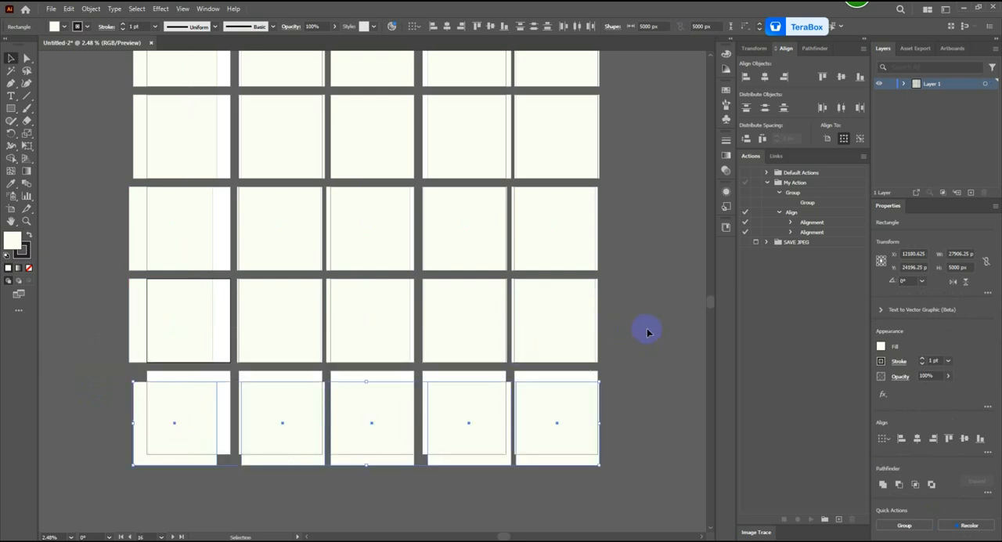
{"action": "left_click", "coordinate": [647, 332]}
{"action": "scroll", "coordinate": [647, 332], "scroll_direction": "up", "scroll_amount": 2}
{"action": "scroll", "coordinate": [648, 328], "scroll_direction": "down", "scroll_amount": 1}
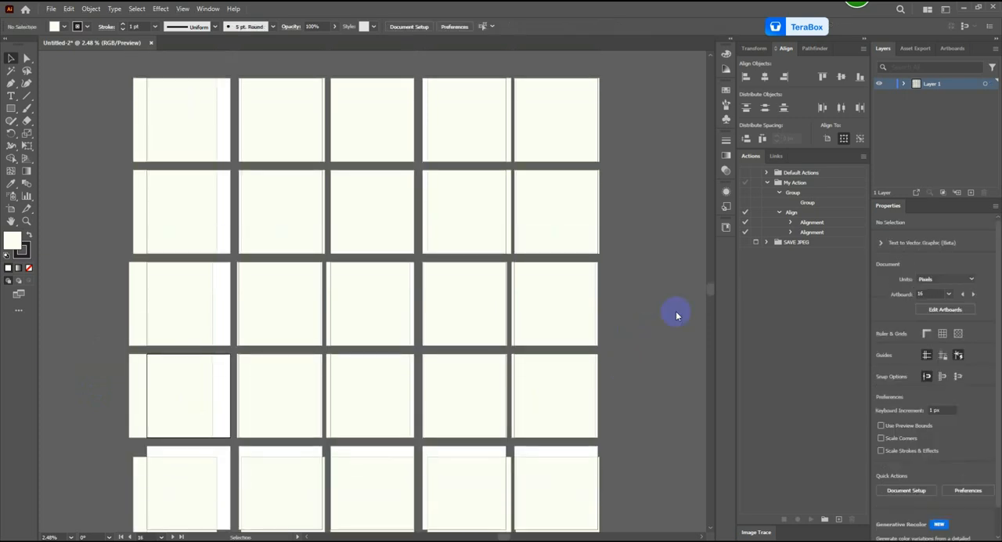
Step: Collapse the My Action set and create a new action set named "CLass"
{"action": "left_click", "coordinate": [766, 173]}
{"action": "left_click", "coordinate": [767, 173]}
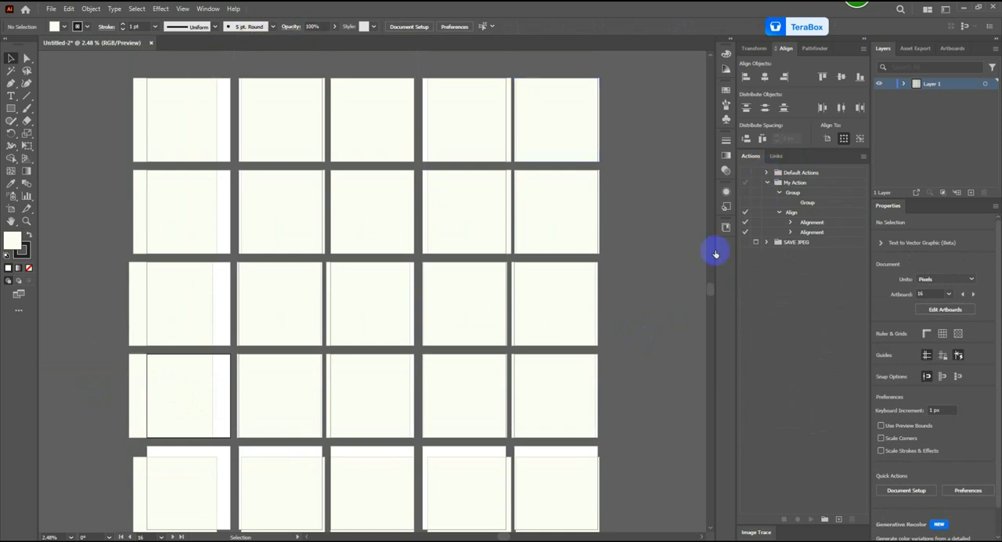
{"action": "left_click", "coordinate": [769, 182]}
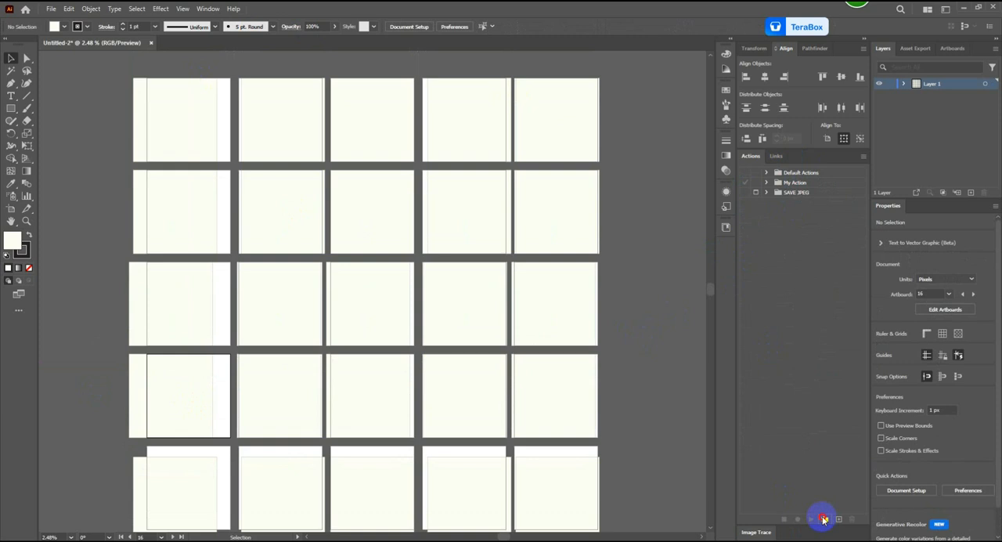
{"action": "left_click", "coordinate": [824, 519]}
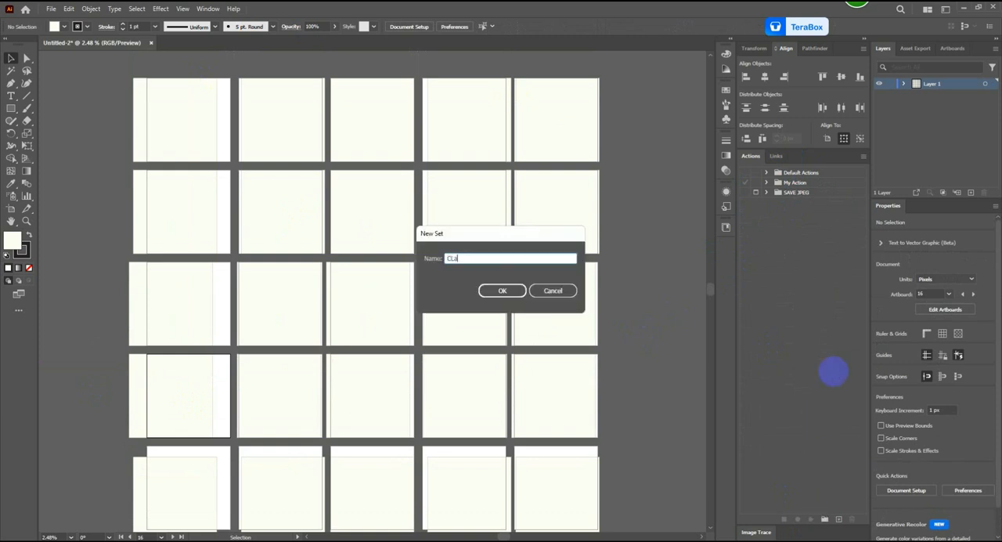
{"action": "key", "text": "Return"}
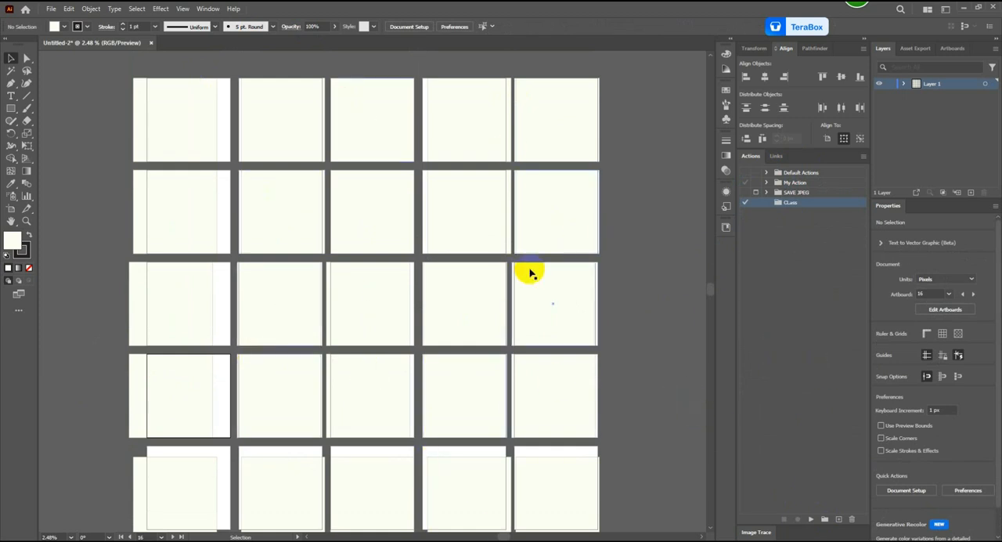
Step: Create a new action named "Align" in the CLass set and start recording it
{"action": "left_click", "coordinate": [207, 9]}
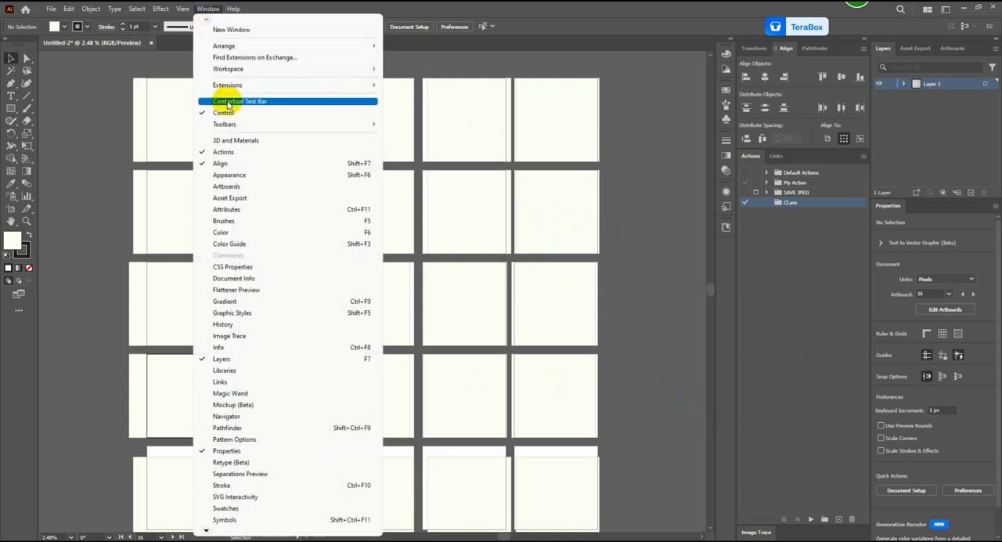
{"action": "left_click", "coordinate": [236, 152]}
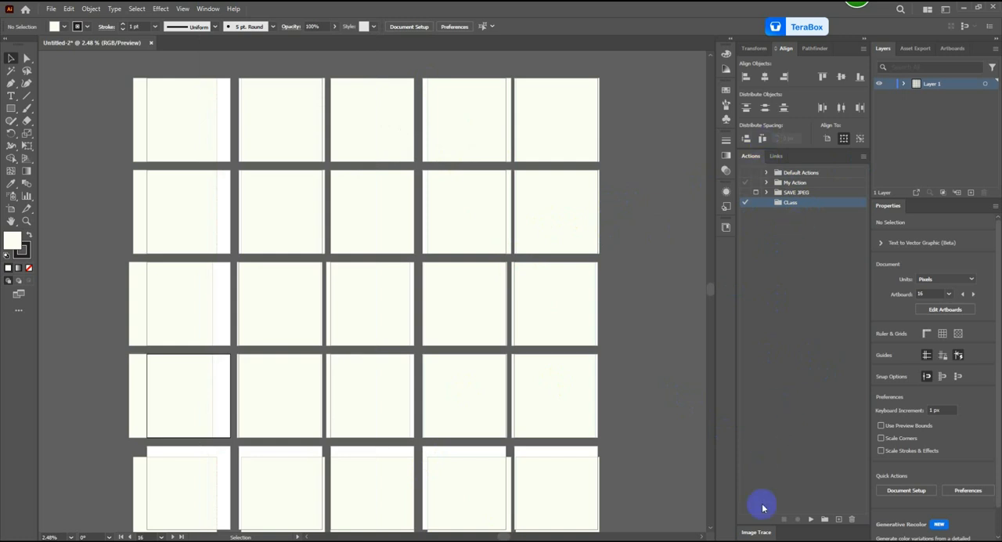
{"action": "left_click", "coordinate": [759, 534]}
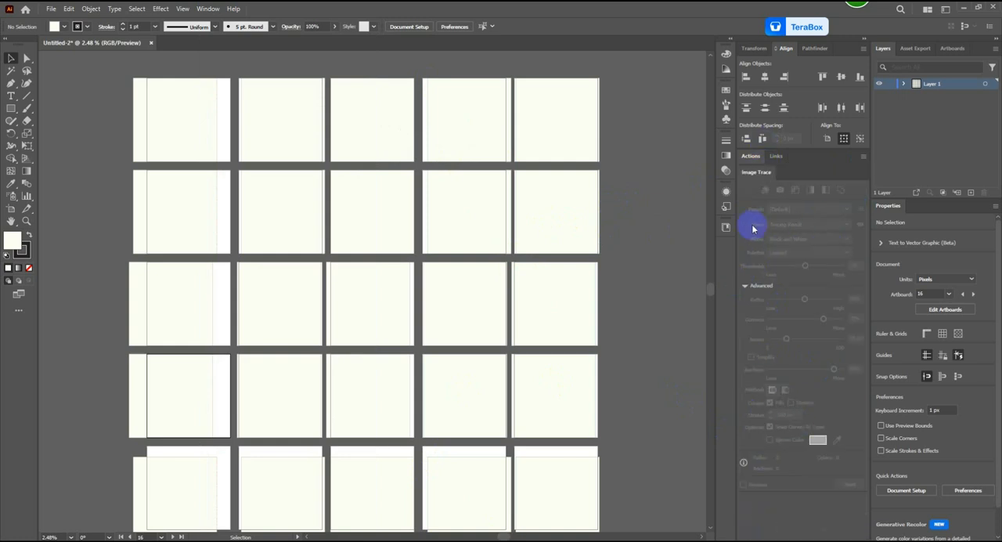
{"action": "left_click", "coordinate": [752, 155]}
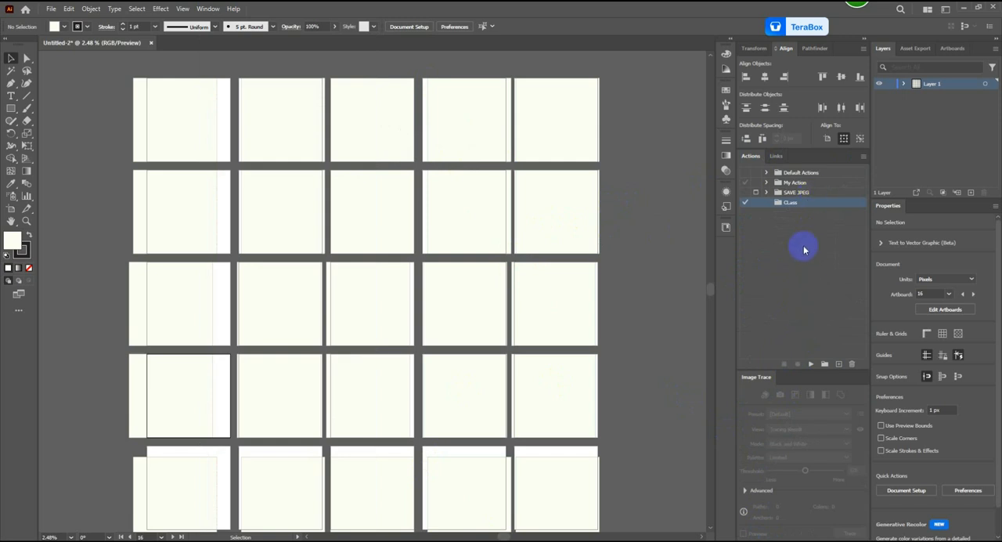
{"action": "left_click", "coordinate": [840, 365]}
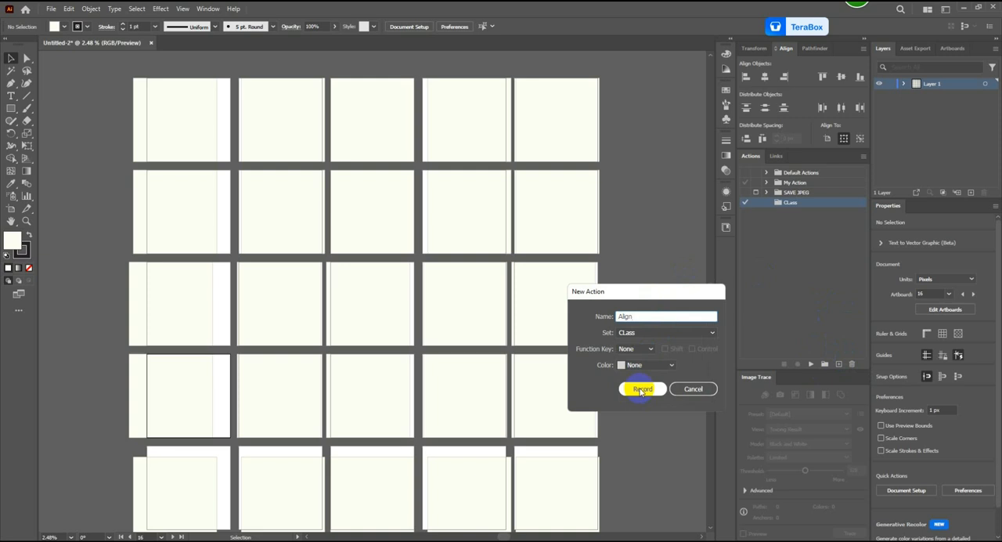
{"action": "left_click", "coordinate": [641, 390]}
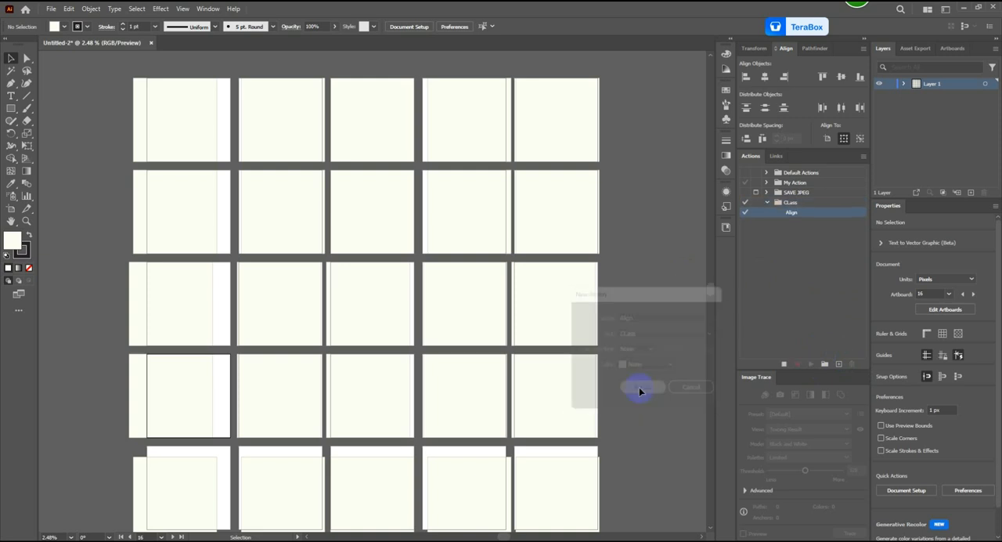
Step: Record centring the first artboard's rectangle horizontally and vertically on its artboard, stop the recording, and deselect the rectangle
{"action": "left_click", "coordinate": [188, 119]}
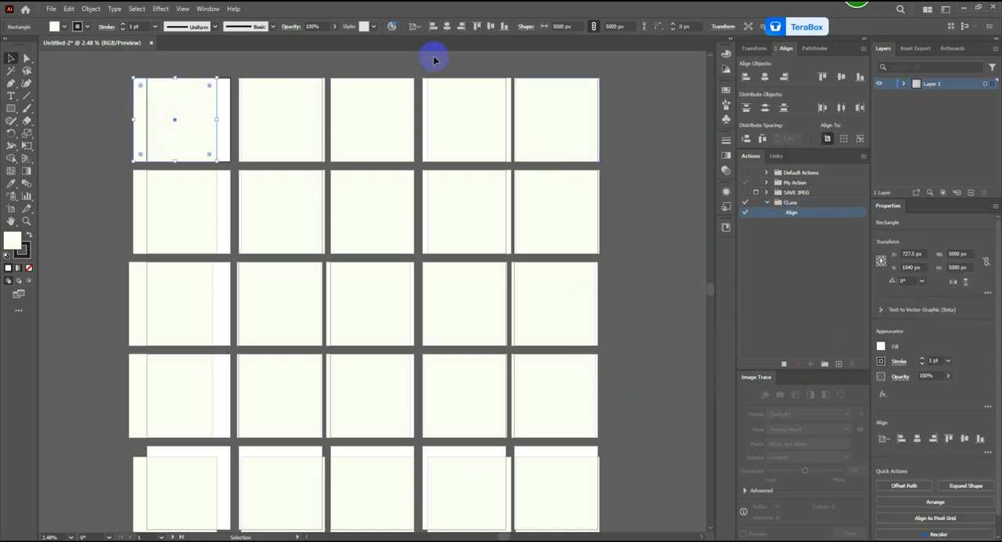
{"action": "left_click", "coordinate": [480, 27]}
{"action": "left_click", "coordinate": [491, 26]}
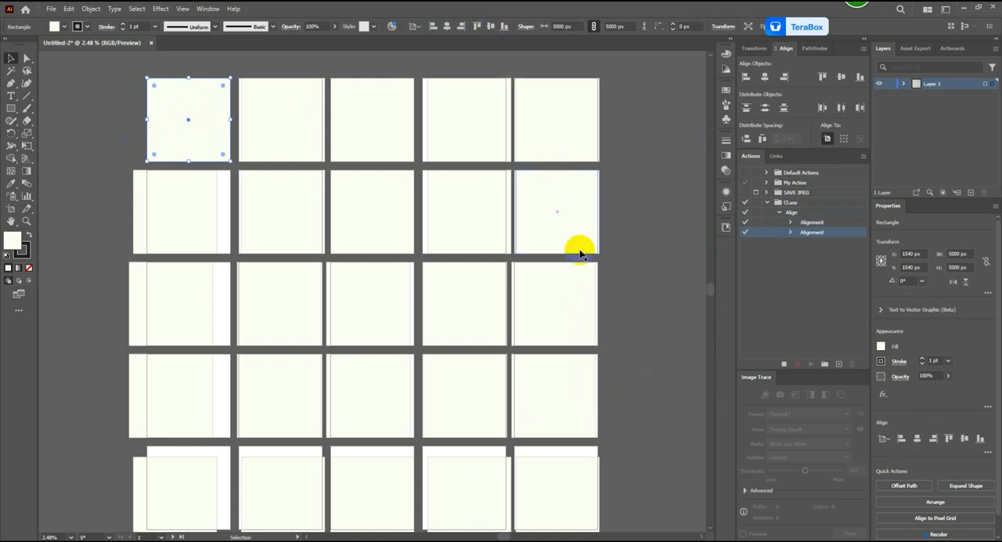
{"action": "left_click", "coordinate": [783, 363]}
{"action": "left_click", "coordinate": [626, 307]}
{"action": "left_click", "coordinate": [627, 308]}
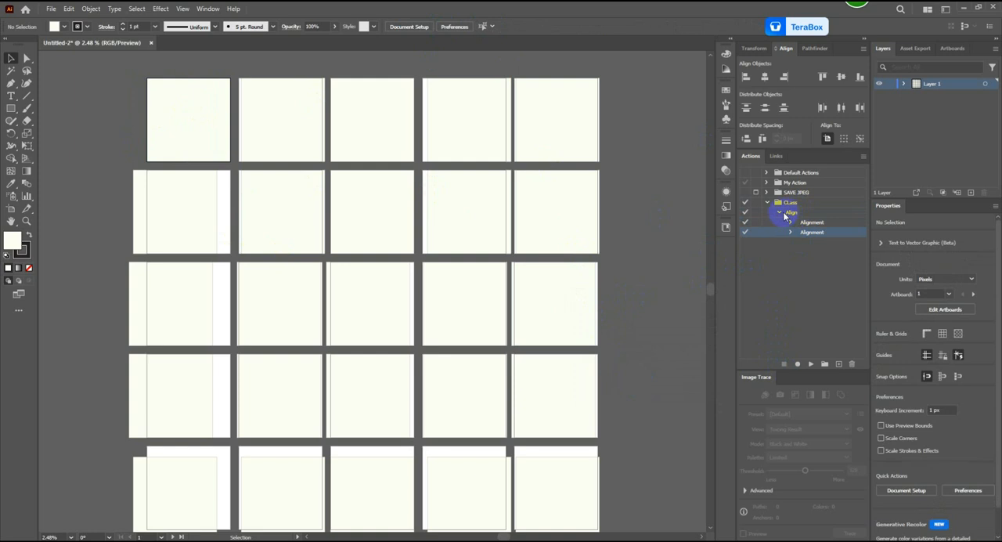
Step: Run the Align action on each of the remaining four rectangles in the first row of artboards
{"action": "left_click", "coordinate": [811, 213]}
{"action": "left_click", "coordinate": [300, 123]}
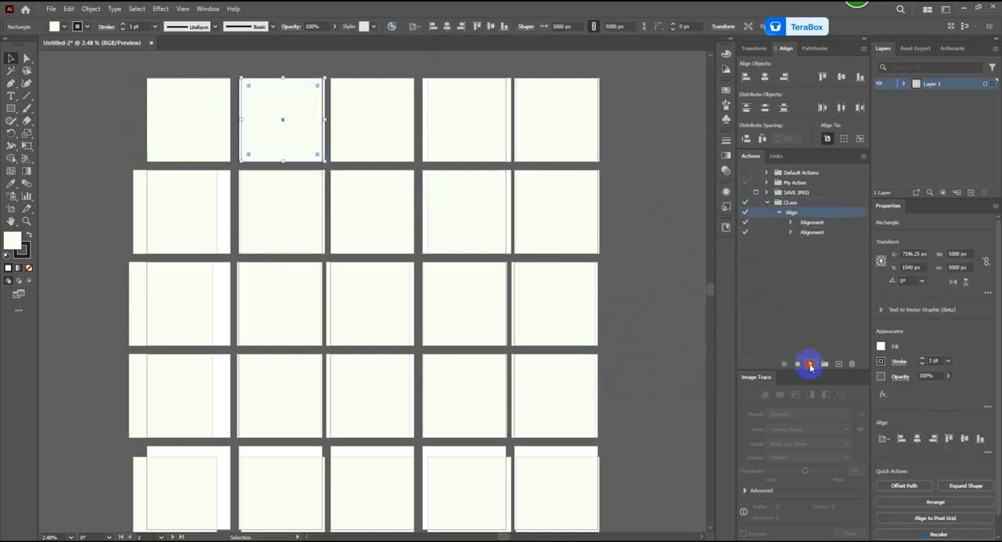
{"action": "left_click", "coordinate": [385, 126]}
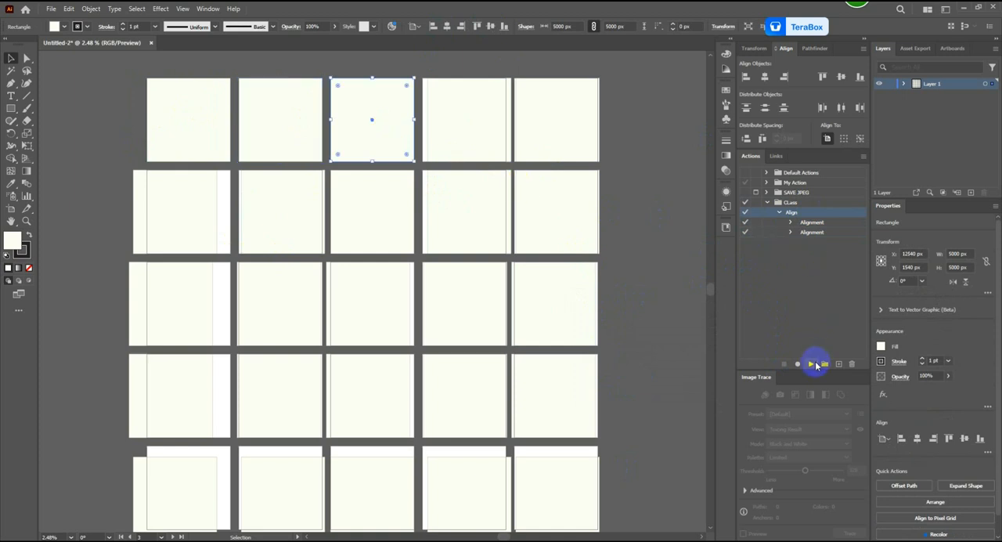
{"action": "left_click", "coordinate": [481, 128]}
{"action": "left_click", "coordinate": [798, 366]}
{"action": "left_click", "coordinate": [544, 108]}
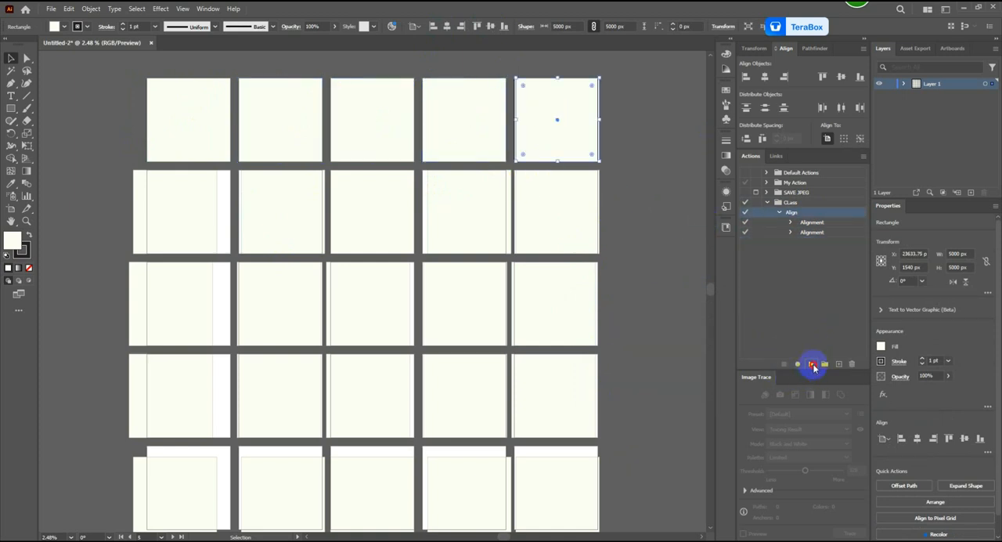
Step: Run the Align action on each of the five rectangles in the second row of artboards
{"action": "left_click", "coordinate": [208, 218]}
{"action": "left_click", "coordinate": [812, 365]}
{"action": "left_click", "coordinate": [268, 208]}
{"action": "left_click", "coordinate": [814, 364]}
{"action": "left_click", "coordinate": [381, 208]}
{"action": "left_click", "coordinate": [813, 360]}
{"action": "left_click", "coordinate": [457, 208]}
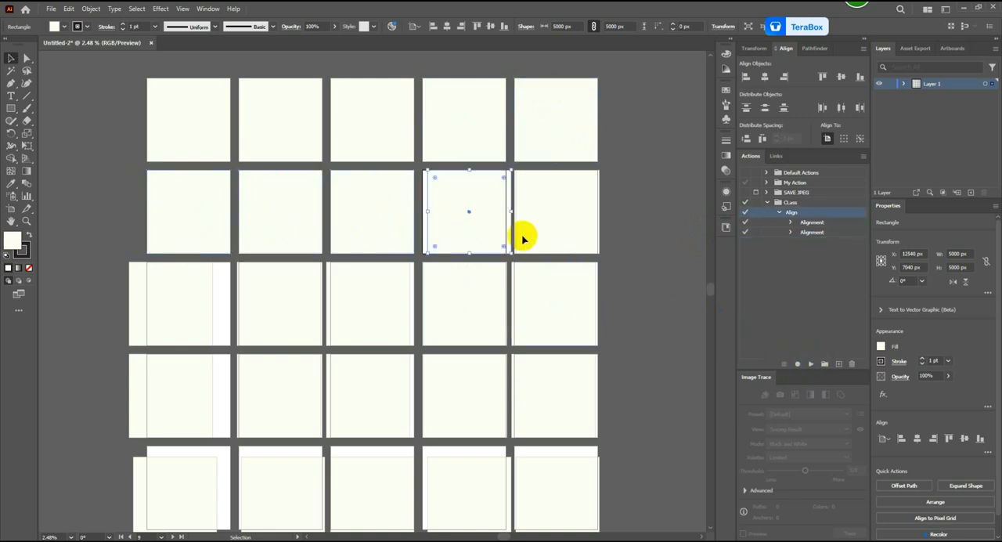
{"action": "left_click", "coordinate": [814, 364]}
{"action": "left_click", "coordinate": [531, 210]}
{"action": "left_click", "coordinate": [809, 364]}
Step: Run the Align action on each of the five rectangles in the third row of artboards
{"action": "left_click", "coordinate": [208, 295]}
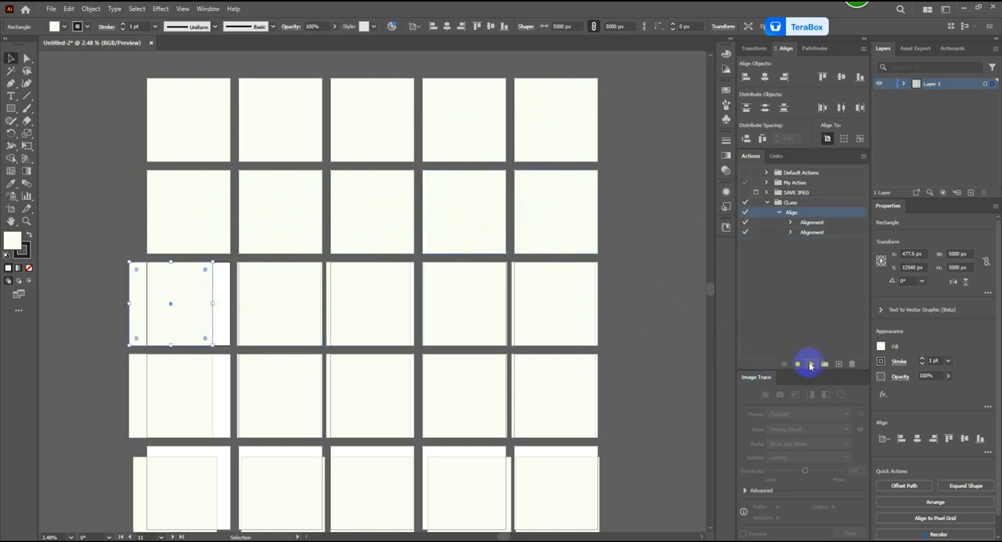
{"action": "left_click", "coordinate": [812, 364]}
{"action": "left_click", "coordinate": [282, 317]}
{"action": "left_click", "coordinate": [809, 364]}
{"action": "left_click", "coordinate": [403, 309]}
{"action": "left_click", "coordinate": [813, 366]}
{"action": "left_click", "coordinate": [470, 302]}
{"action": "left_click", "coordinate": [809, 365]}
{"action": "left_click", "coordinate": [540, 310]}
{"action": "left_click", "coordinate": [812, 365]}
Step: Run the Align action on each of the five rectangles in the fourth row of artboards
{"action": "scroll", "coordinate": [613, 337], "scroll_direction": "down", "scroll_amount": 1}
{"action": "left_click", "coordinate": [160, 361]}
{"action": "left_click", "coordinate": [811, 366]}
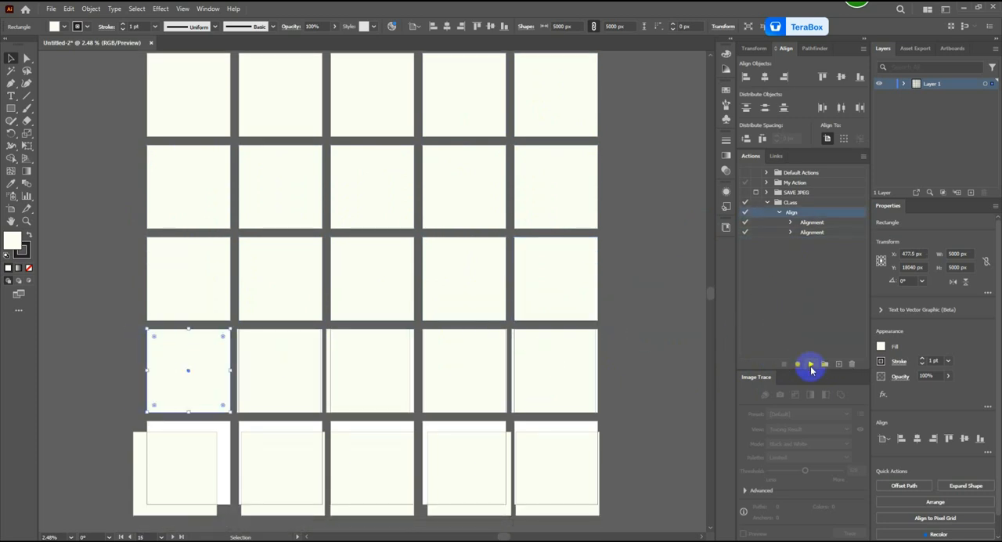
{"action": "left_click", "coordinate": [290, 365]}
{"action": "left_click", "coordinate": [809, 366]}
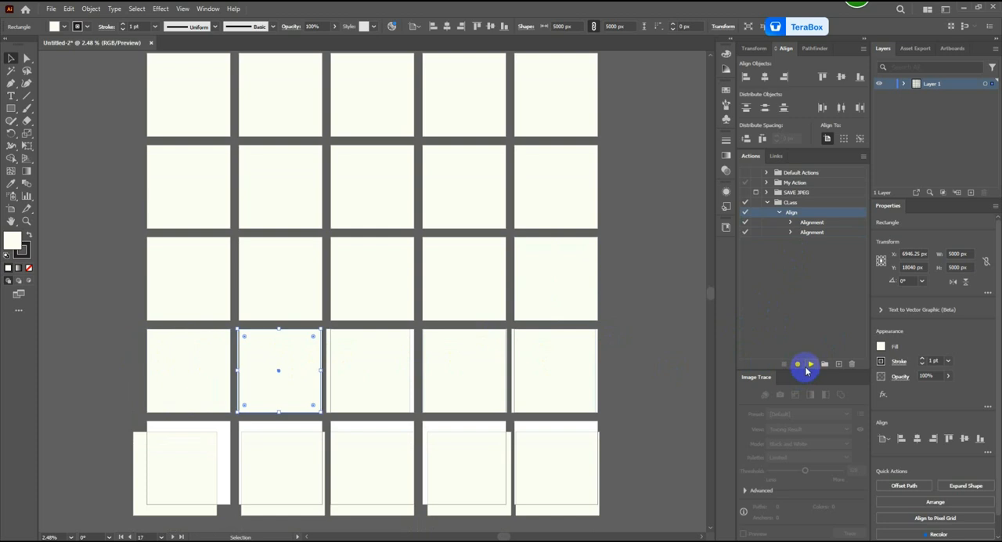
{"action": "left_click", "coordinate": [363, 359]}
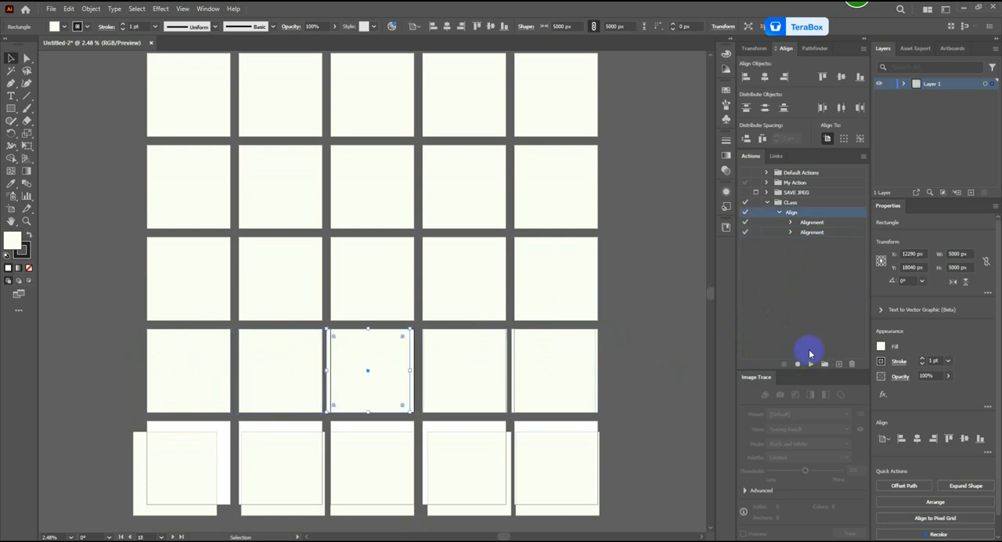
{"action": "left_click", "coordinate": [809, 365]}
{"action": "left_click", "coordinate": [446, 390]}
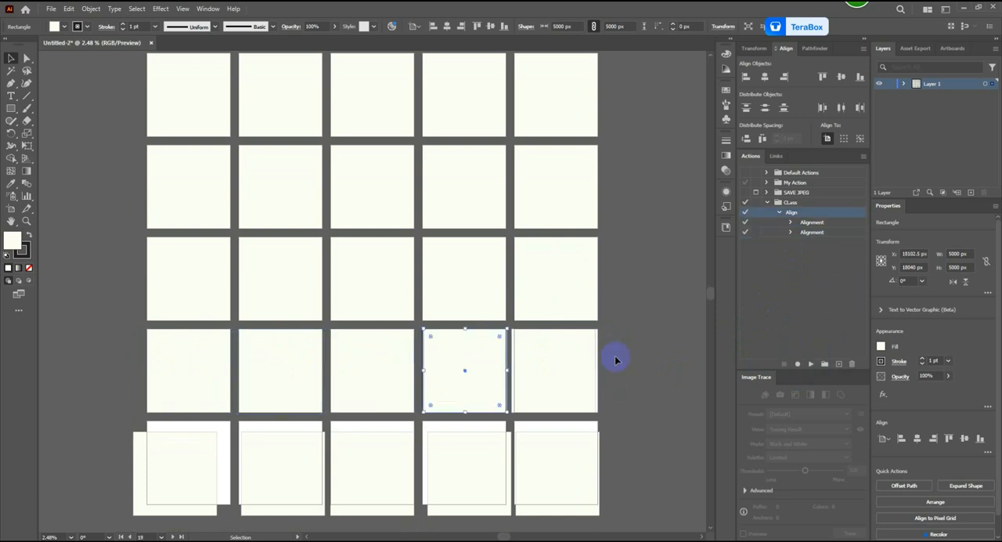
{"action": "left_click", "coordinate": [555, 365]}
{"action": "left_click", "coordinate": [814, 364]}
Step: Run the Align action on each of the five rectangles in the fifth row, reselecting the action for the third rectangle
{"action": "scroll", "coordinate": [509, 391], "scroll_direction": "down", "scroll_amount": 1}
{"action": "left_click", "coordinate": [177, 450]}
{"action": "left_click", "coordinate": [813, 365]}
{"action": "left_click", "coordinate": [302, 413]}
{"action": "left_click", "coordinate": [811, 364]}
{"action": "left_click", "coordinate": [371, 423]}
{"action": "left_click", "coordinate": [812, 363]}
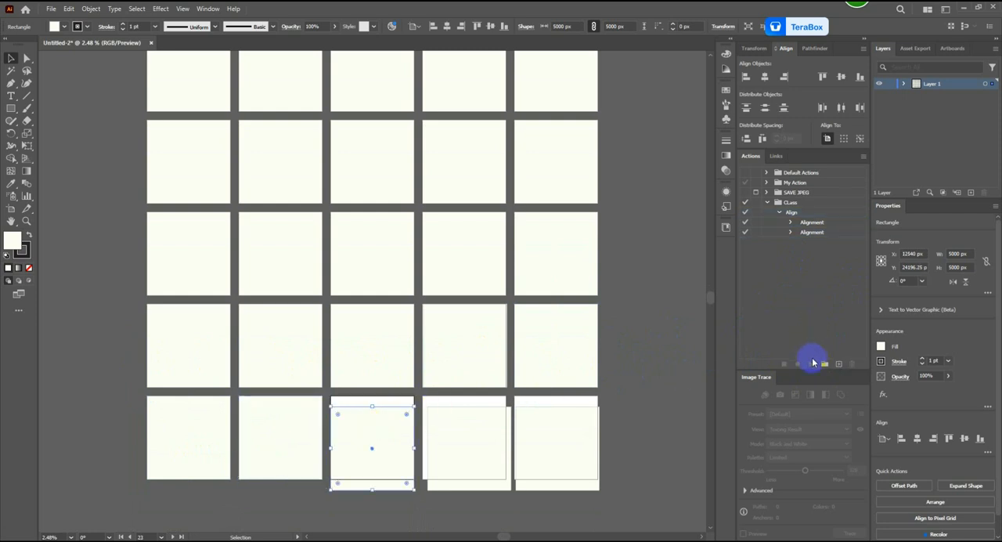
{"action": "left_click", "coordinate": [387, 424]}
{"action": "left_click", "coordinate": [804, 216]}
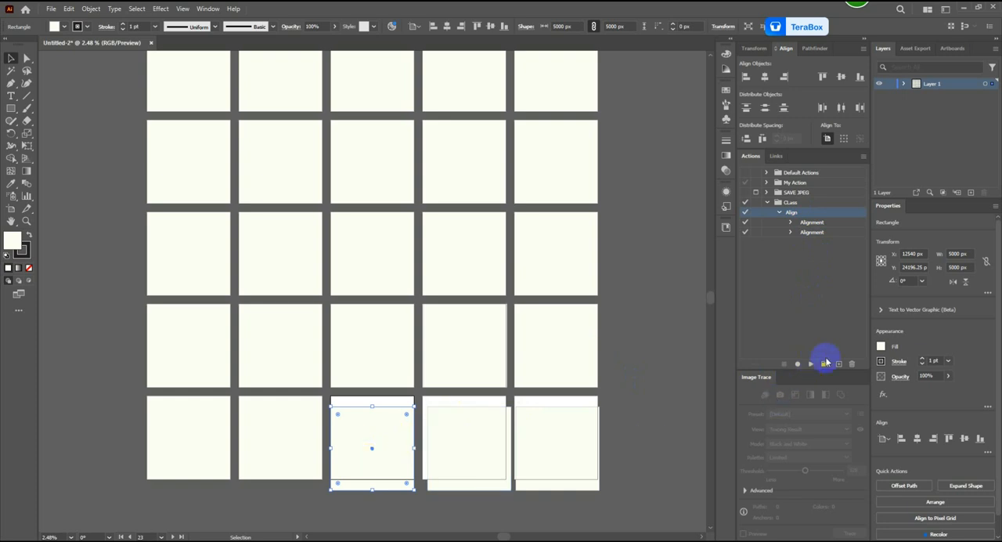
{"action": "left_click", "coordinate": [813, 364]}
{"action": "left_click", "coordinate": [509, 415]}
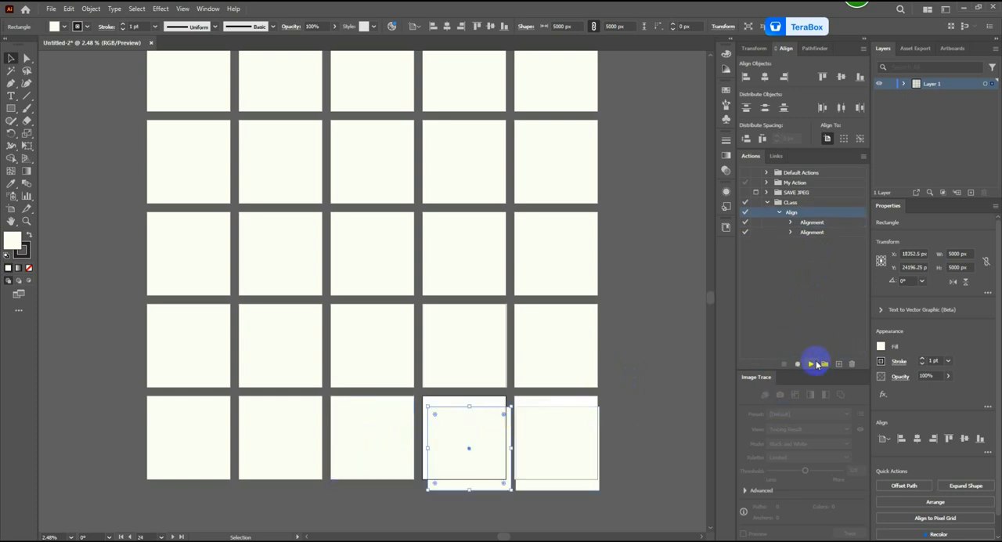
{"action": "left_click", "coordinate": [812, 366]}
{"action": "left_click", "coordinate": [564, 428]}
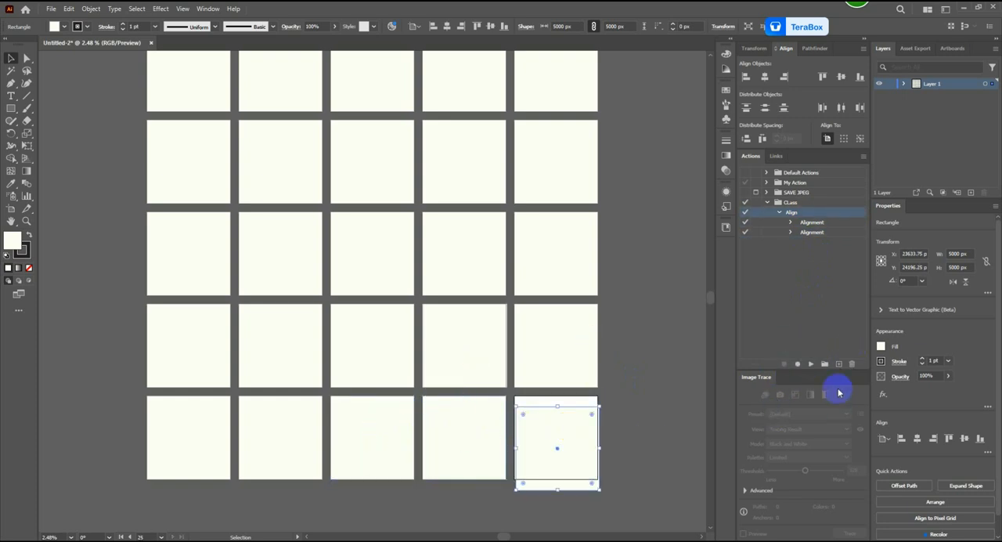
{"action": "left_click", "coordinate": [811, 366]}
Step: Expand Layer 1, lock all of its background rectangles individually, and collapse the layer again
{"action": "scroll", "coordinate": [587, 365], "scroll_direction": "up", "scroll_amount": 6}
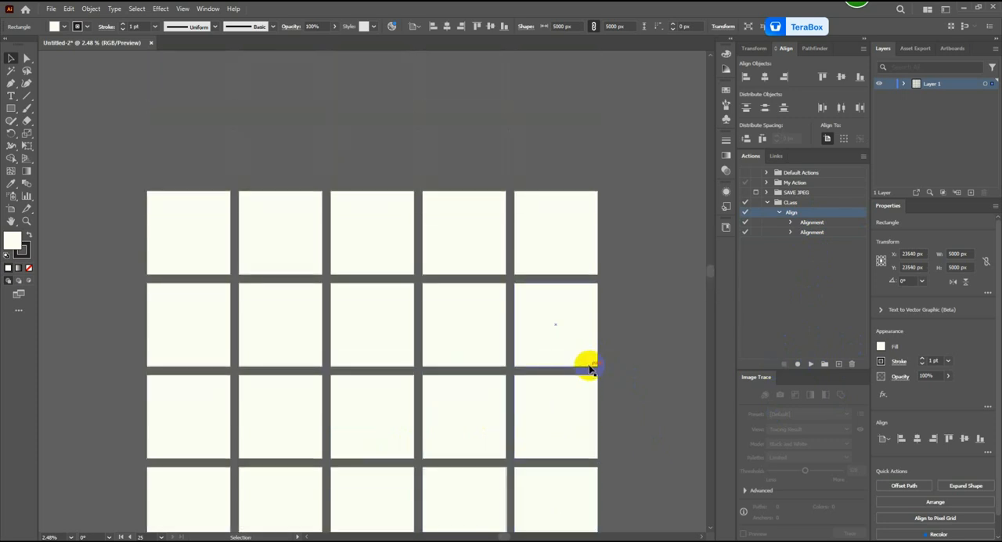
{"action": "scroll", "coordinate": [589, 366], "scroll_direction": "down", "scroll_amount": 3}
{"action": "scroll", "coordinate": [589, 368], "scroll_direction": "down", "scroll_amount": 1}
{"action": "scroll", "coordinate": [589, 368], "scroll_direction": "down", "scroll_amount": 2}
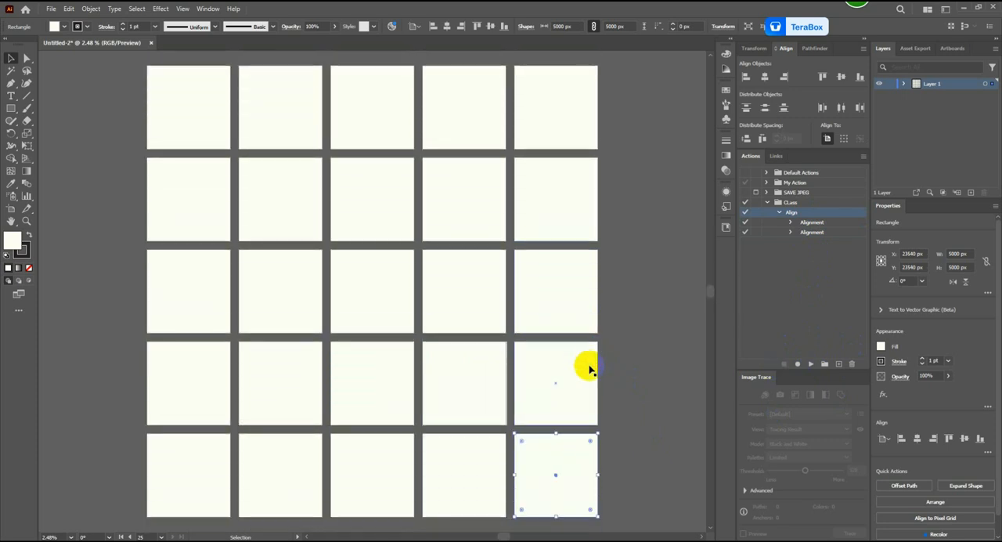
{"action": "left_click", "coordinate": [904, 84]}
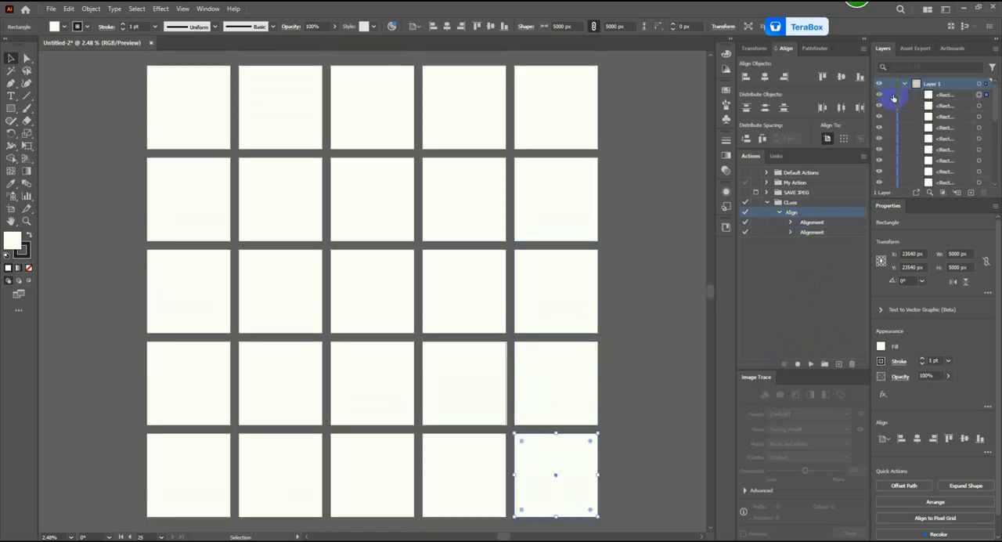
{"action": "left_click", "coordinate": [891, 95]}
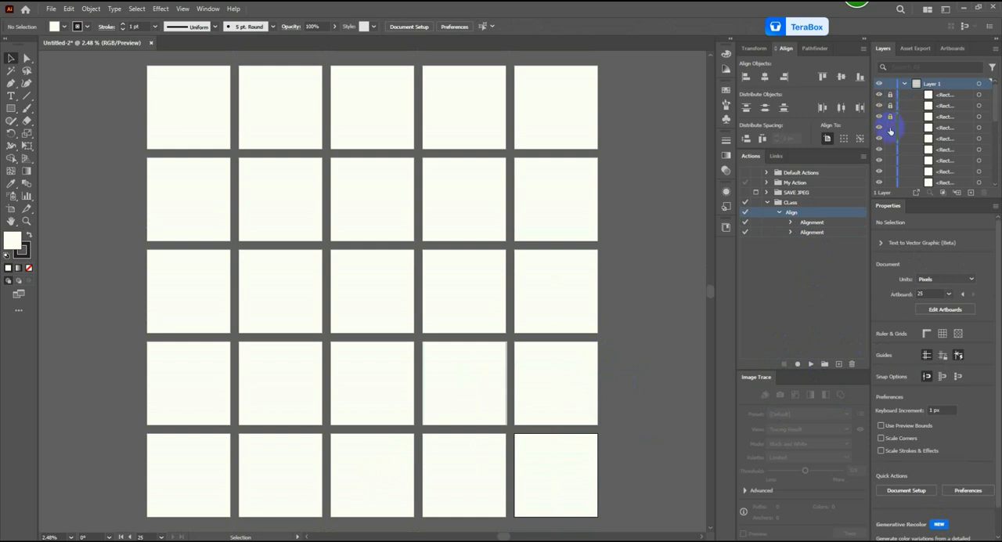
{"action": "left_click", "coordinate": [891, 141]}
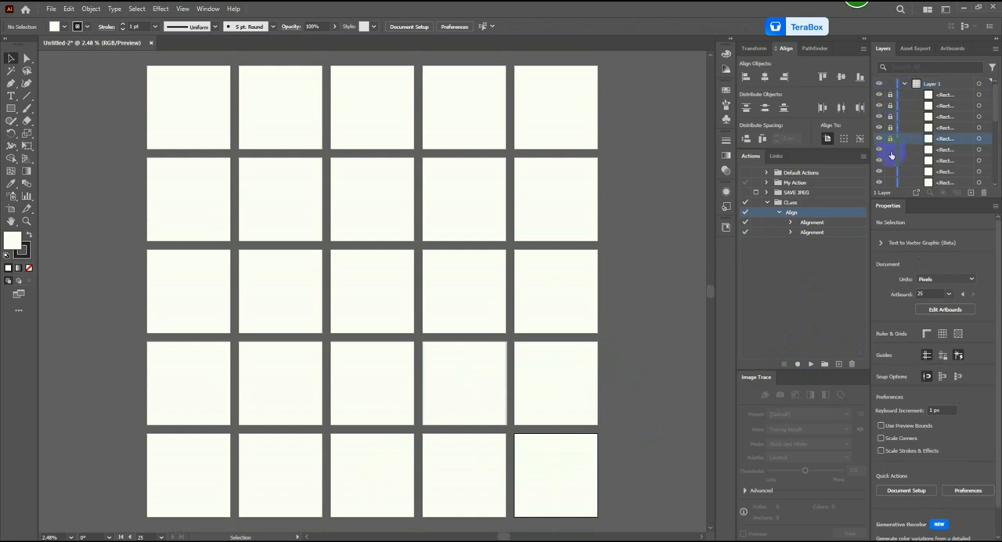
{"action": "left_click", "coordinate": [890, 161]}
{"action": "left_click", "coordinate": [891, 171]}
{"action": "scroll", "coordinate": [893, 176], "scroll_direction": "down", "scroll_amount": 2}
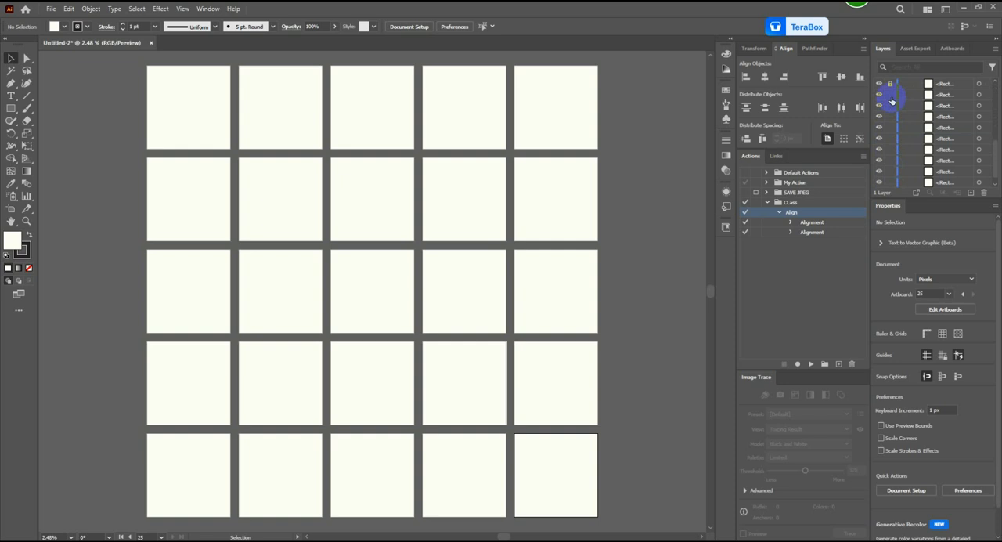
{"action": "left_click", "coordinate": [892, 150]}
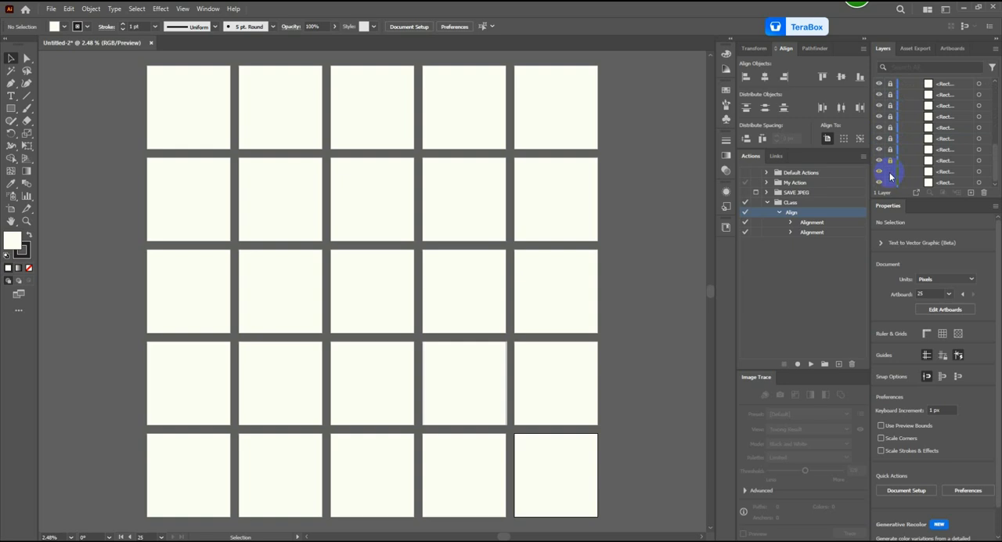
{"action": "scroll", "coordinate": [916, 173], "scroll_direction": "up", "scroll_amount": 2}
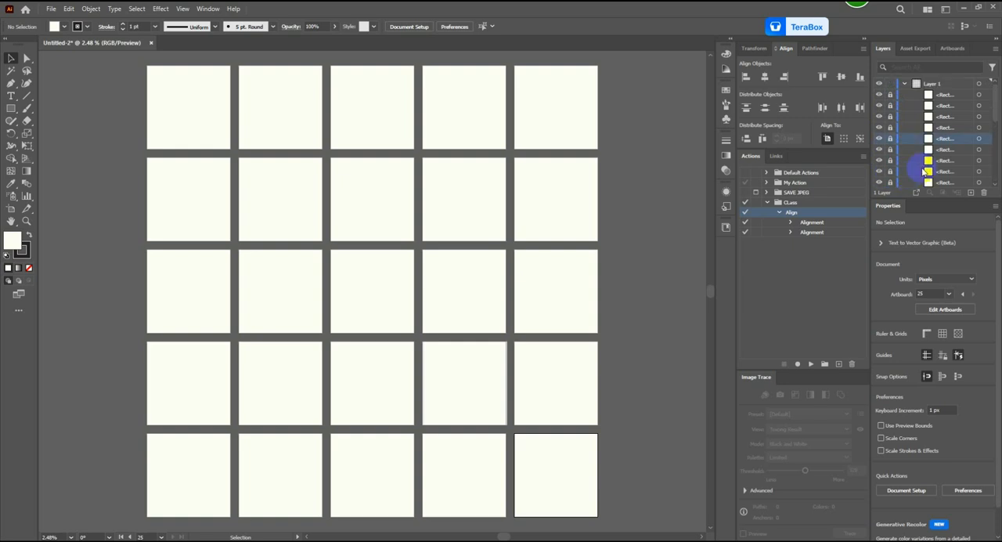
{"action": "left_click", "coordinate": [904, 84]}
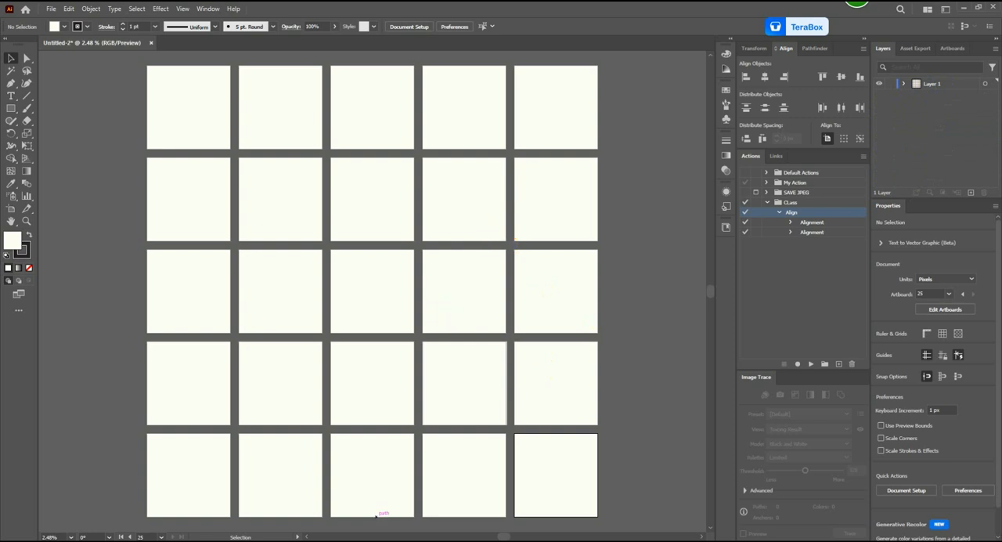
Step: Switch to the Downloads folder in File Explorer and delete the selected images preceding the flashlight images
{"action": "key", "text": "alt+Tab"}
{"action": "scroll", "coordinate": [779, 255], "scroll_direction": "down", "scroll_amount": 5}
{"action": "scroll", "coordinate": [779, 254], "scroll_direction": "up", "scroll_amount": 5}
{"action": "scroll", "coordinate": [779, 255], "scroll_direction": "down", "scroll_amount": 5}
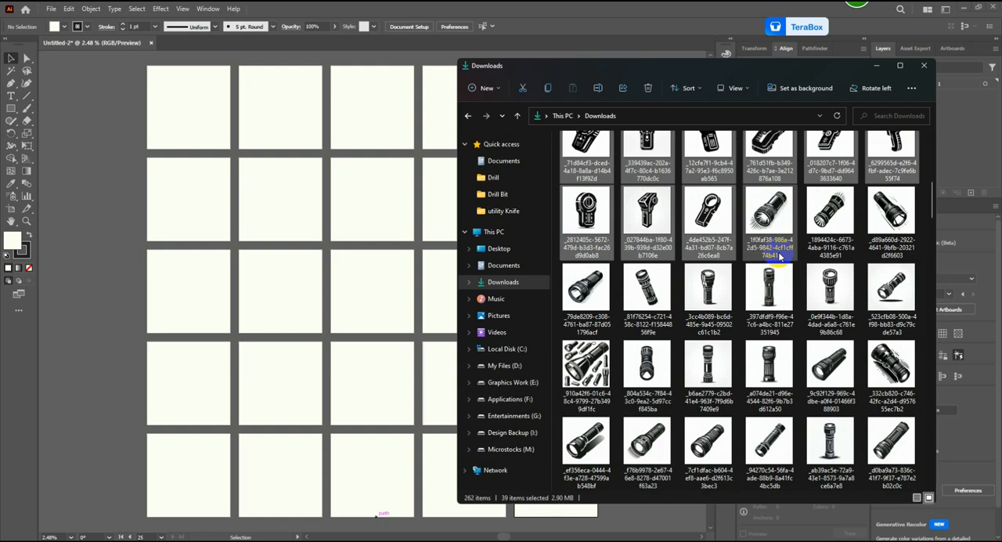
{"action": "key", "text": "Delete"}
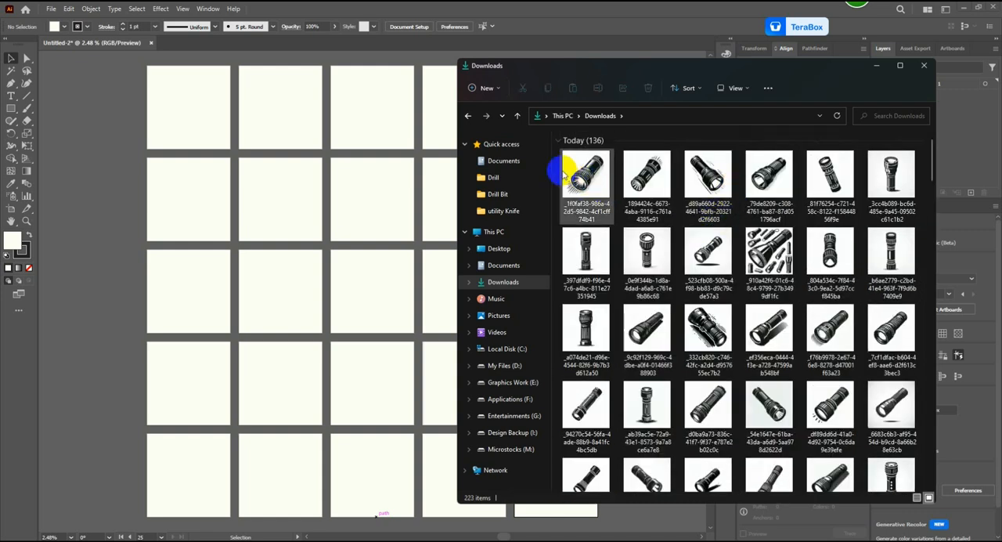
Step: Select the first 30 flashlight images in Downloads and bring them into the Illustrator document at the first artboard
{"action": "left_click_drag", "start_coordinate": [553, 155], "coordinate": [919, 469]}
{"action": "left_click_drag", "start_coordinate": [931, 159], "coordinate": [928, 127]}
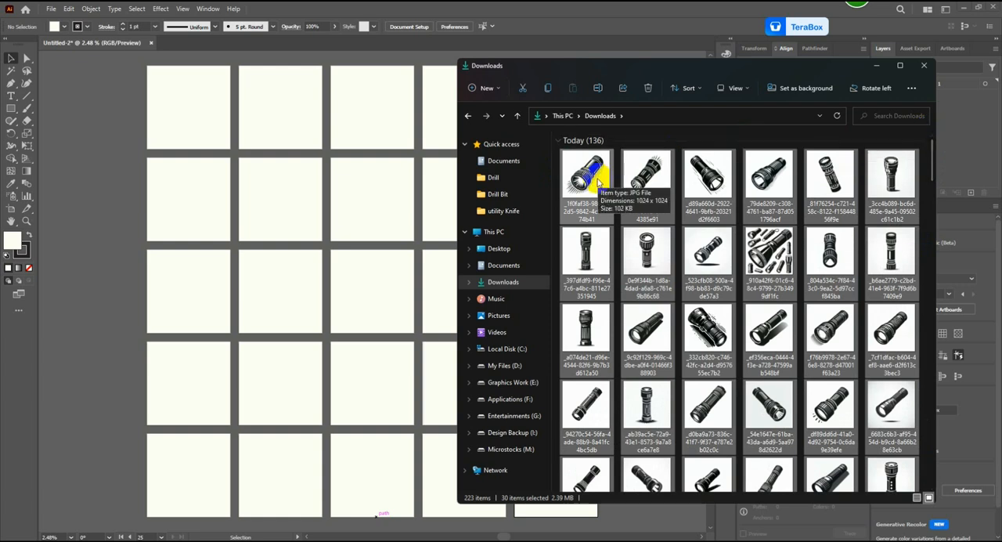
{"action": "left_click_drag", "start_coordinate": [599, 182], "coordinate": [182, 122]}
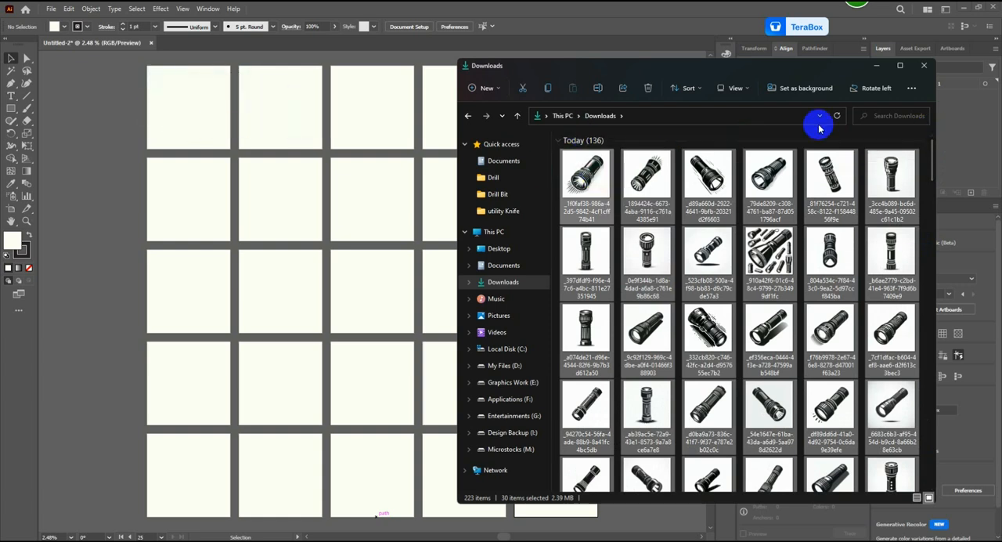
Step: Distribute the placed flashlight images one per artboard over the first two rows and the first three artboards of the third row
{"action": "left_click", "coordinate": [880, 67]}
{"action": "left_click_drag", "start_coordinate": [191, 135], "coordinate": [279, 106]}
{"action": "left_click", "coordinate": [149, 182]}
{"action": "left_click_drag", "start_coordinate": [163, 112], "coordinate": [372, 116]}
{"action": "left_click_drag", "start_coordinate": [197, 107], "coordinate": [463, 103]}
{"action": "left_click_drag", "start_coordinate": [198, 100], "coordinate": [553, 98]}
{"action": "left_click_drag", "start_coordinate": [157, 117], "coordinate": [210, 197]}
{"action": "left_click_drag", "start_coordinate": [180, 105], "coordinate": [206, 290]}
{"action": "left_click_drag", "start_coordinate": [201, 128], "coordinate": [385, 308]}
{"action": "left_click", "coordinate": [629, 299]}
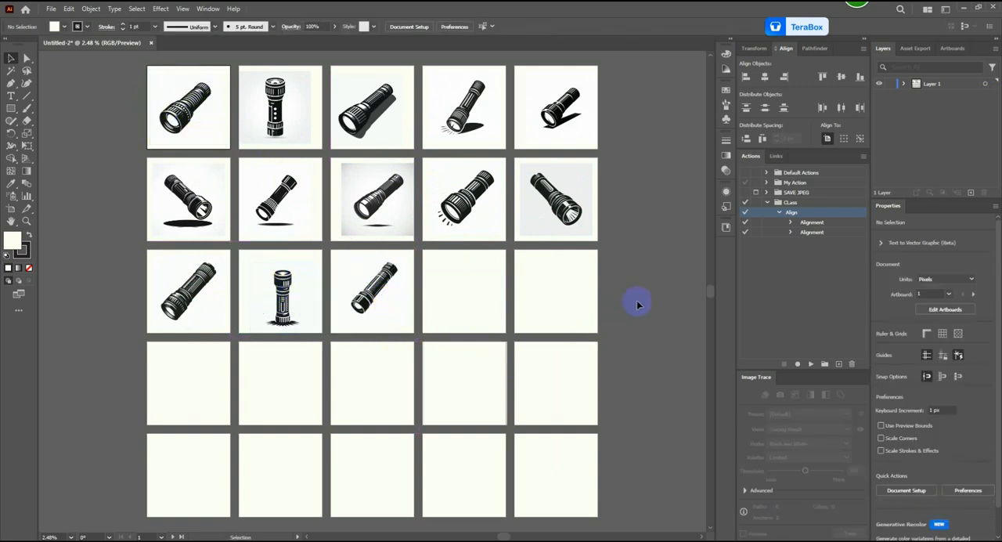
Step: Apply the Sketched Art Image Trace preset to the flashlight on the third artboard of the third row
{"action": "left_click", "coordinate": [358, 315]}
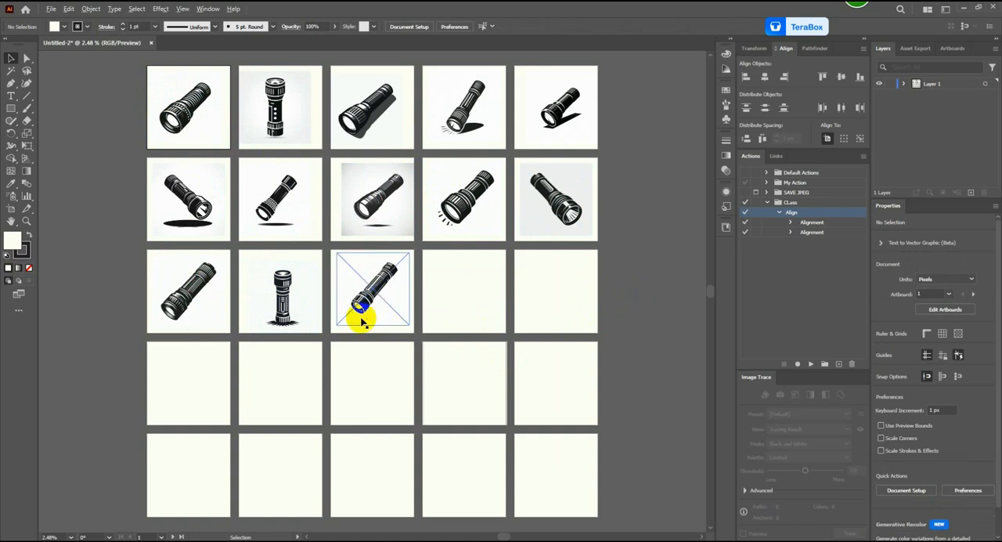
{"action": "scroll", "coordinate": [358, 317], "scroll_direction": "up", "scroll_amount": 3}
{"action": "left_click", "coordinate": [398, 258]}
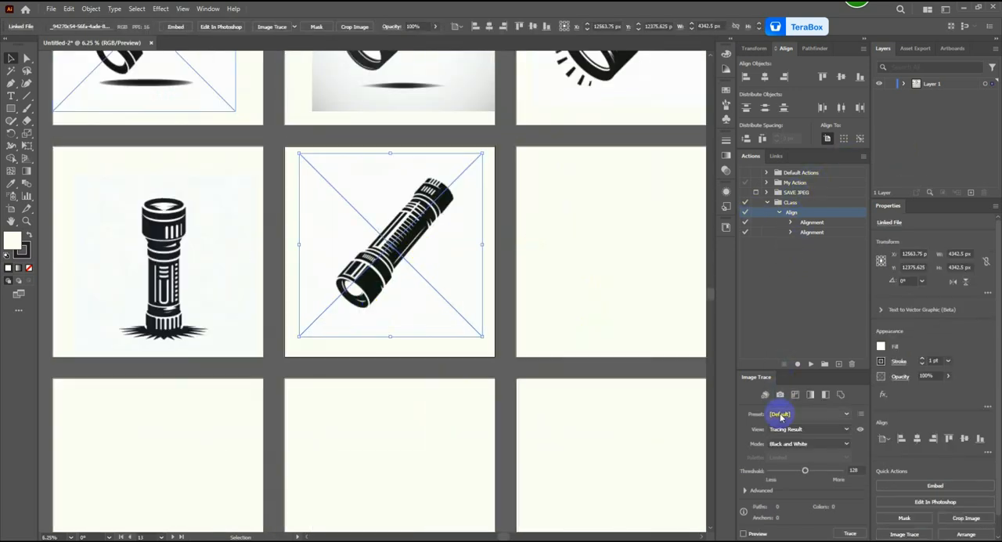
{"action": "left_click", "coordinate": [745, 491]}
{"action": "left_click", "coordinate": [816, 208]}
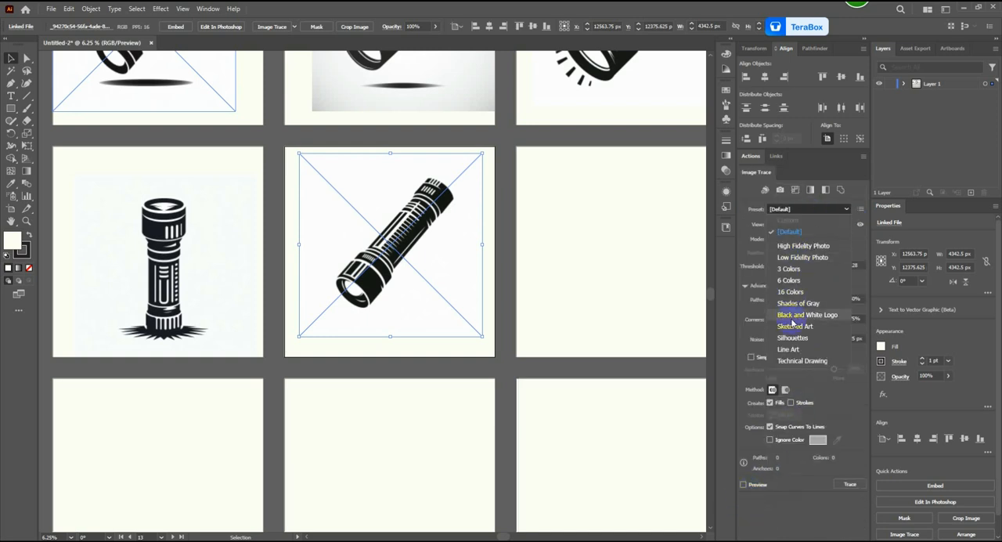
{"action": "left_click", "coordinate": [799, 327]}
Step: Set the trace threshold to 64 and paths to 82%, reduce the corners value, and expand the traced flashlight
{"action": "left_click", "coordinate": [804, 266]}
{"action": "left_click_drag", "start_coordinate": [808, 300], "coordinate": [832, 303]}
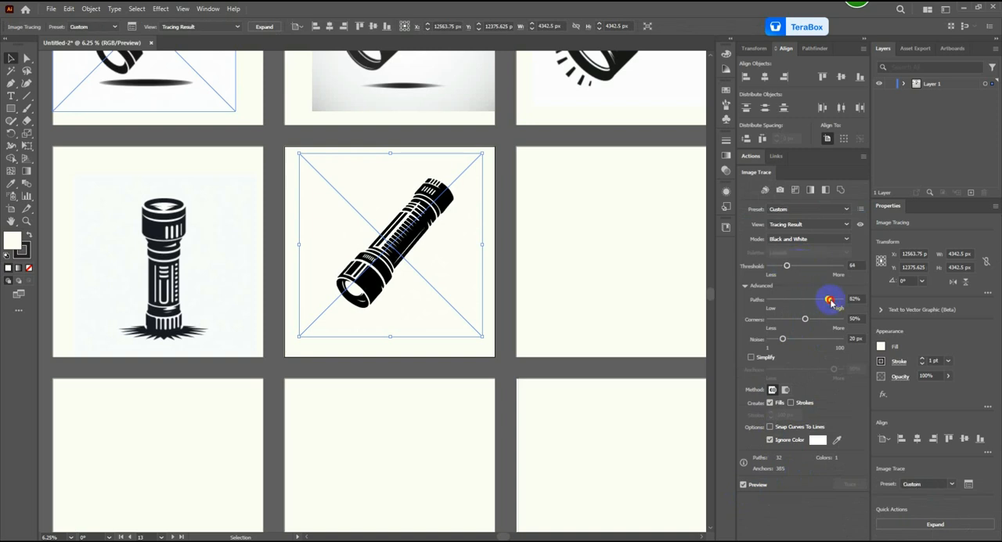
{"action": "left_click_drag", "start_coordinate": [787, 321], "coordinate": [784, 320]}
{"action": "left_click", "coordinate": [271, 30]}
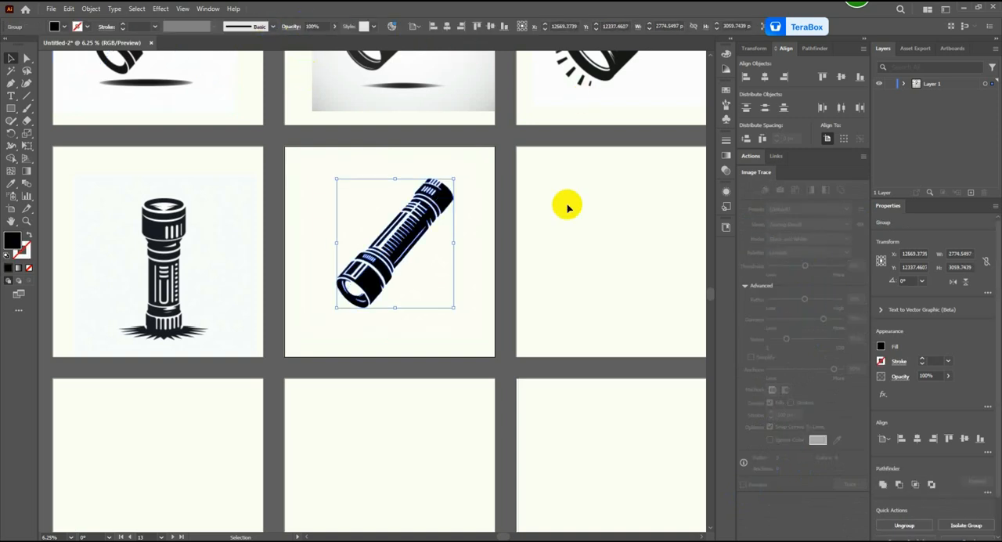
Step: Enlarge the traced flashlight to about 3667 × 4044 px and center it on its artboard with the Align action
{"action": "left_click_drag", "start_coordinate": [454, 312], "coordinate": [473, 329]}
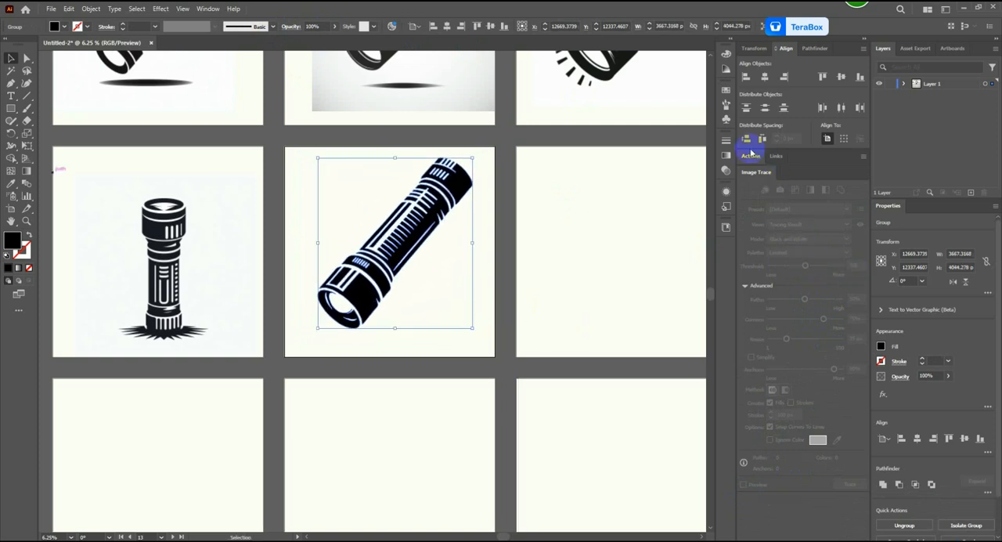
{"action": "left_click", "coordinate": [751, 155]}
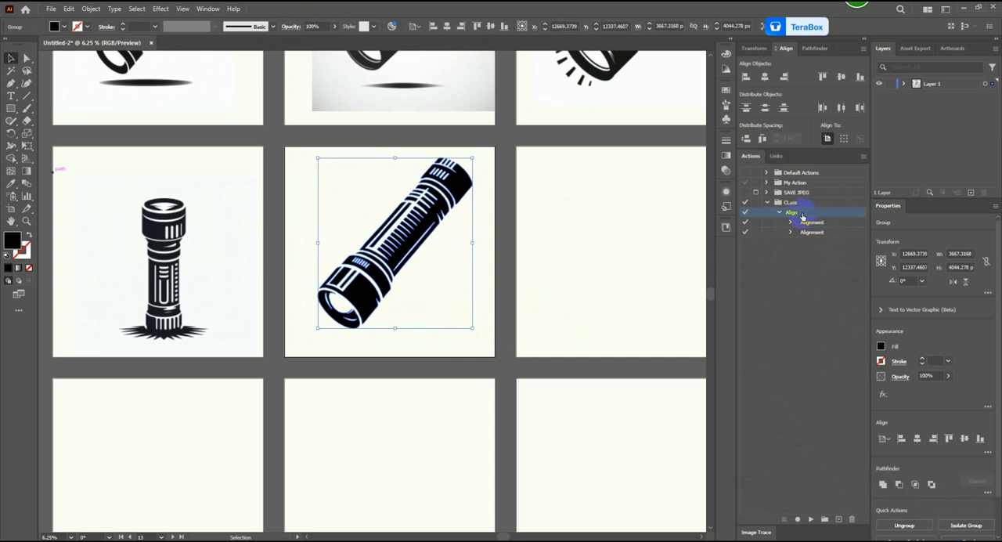
{"action": "left_click", "coordinate": [811, 519]}
{"action": "left_click", "coordinate": [493, 251]}
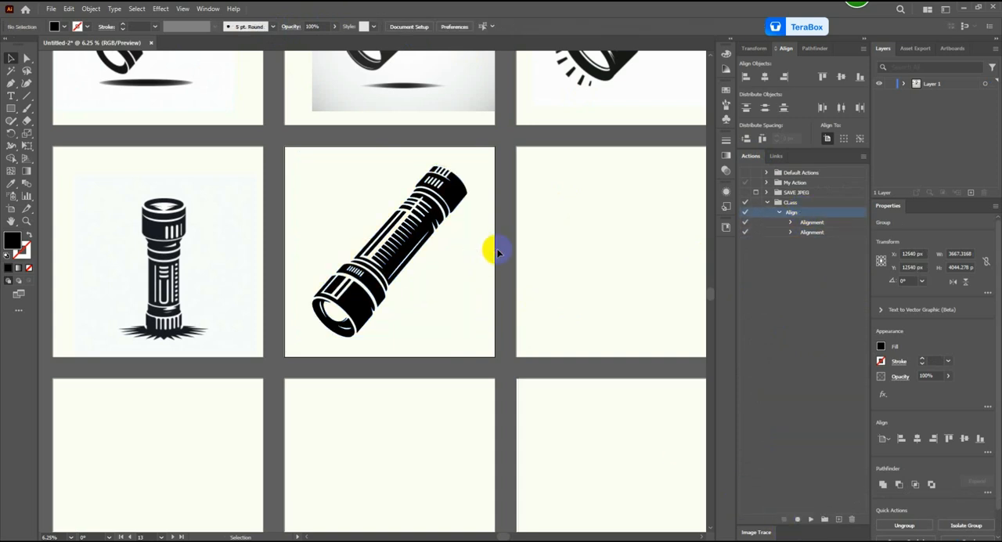
{"action": "scroll", "coordinate": [447, 217], "scroll_direction": "down", "scroll_amount": 1}
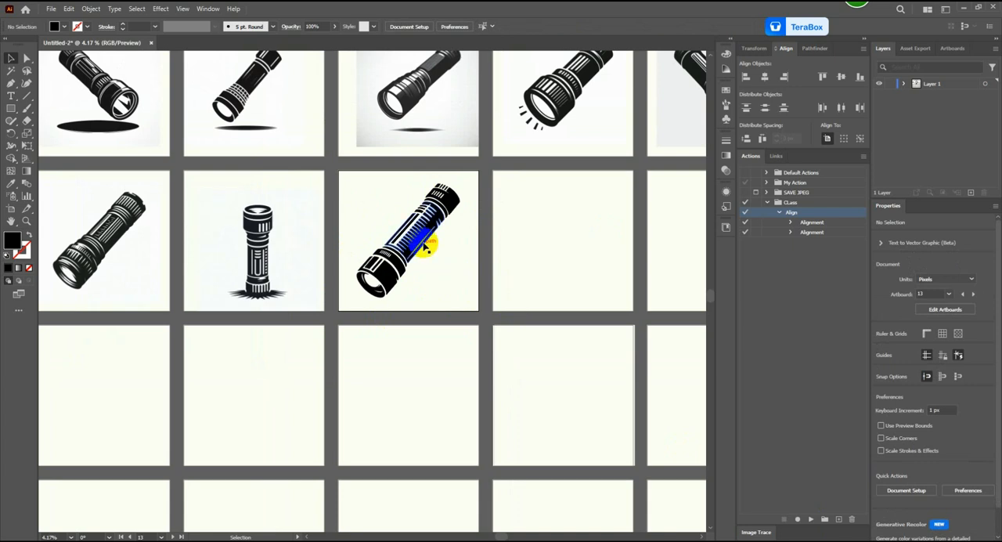
Step: Close the untitled document without saving and open the recent file Caulking Gun.ai
{"action": "left_click", "coordinate": [152, 43]}
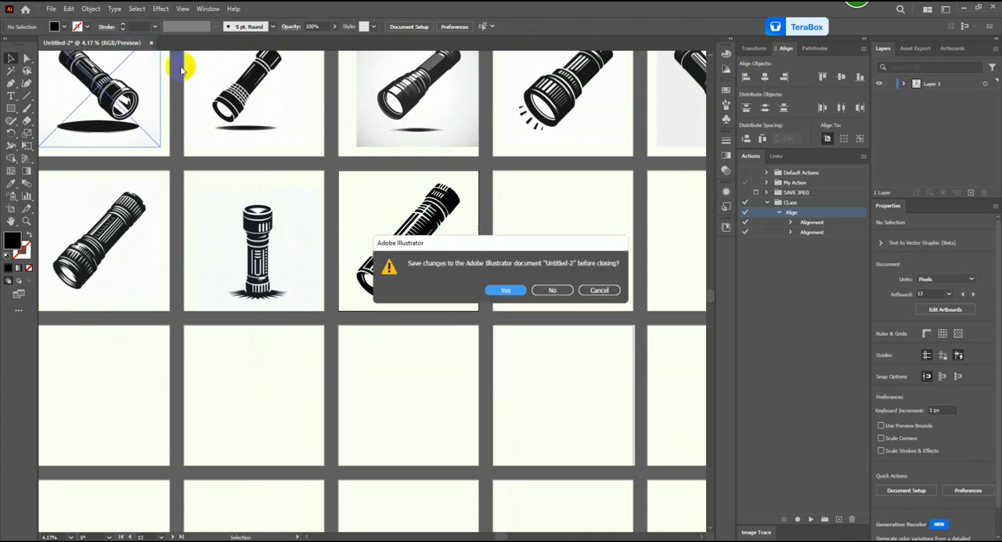
{"action": "left_click", "coordinate": [548, 289]}
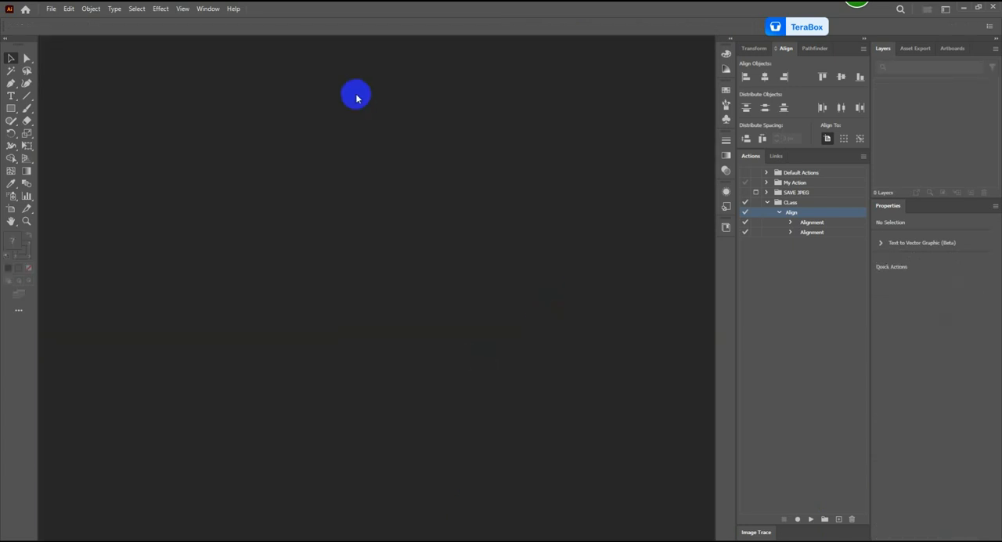
{"action": "key", "text": "Tab"}
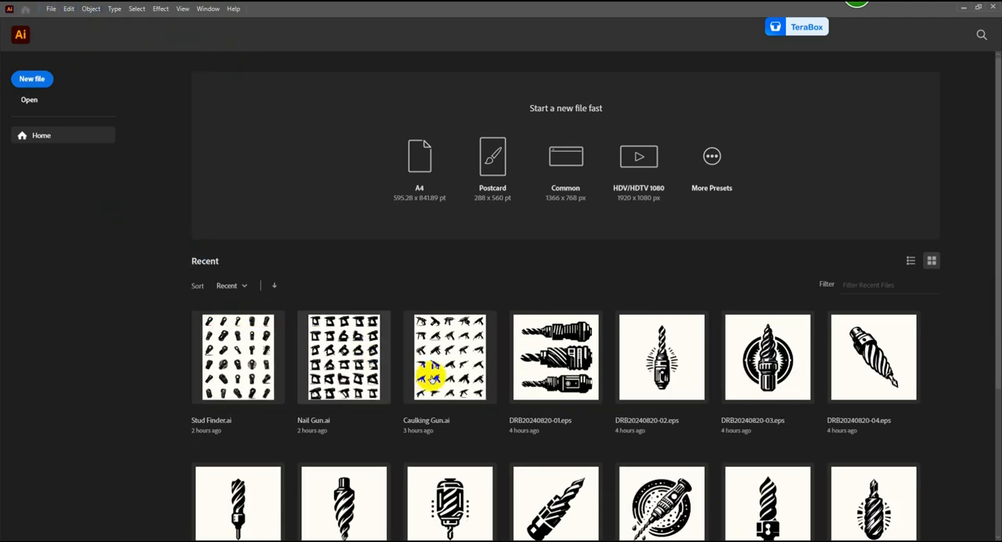
{"action": "left_click", "coordinate": [458, 357]}
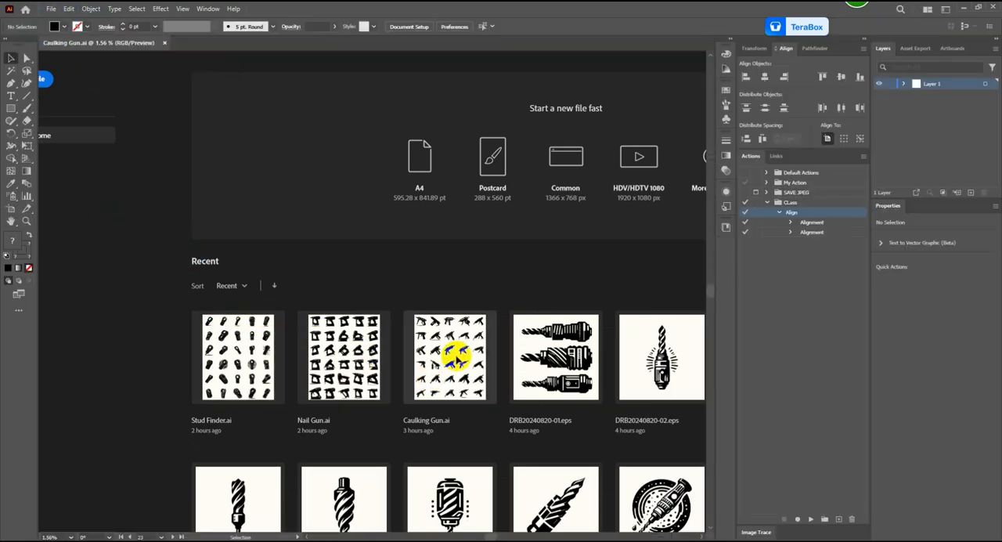
{"action": "scroll", "coordinate": [436, 165], "scroll_direction": "up", "scroll_amount": 2}
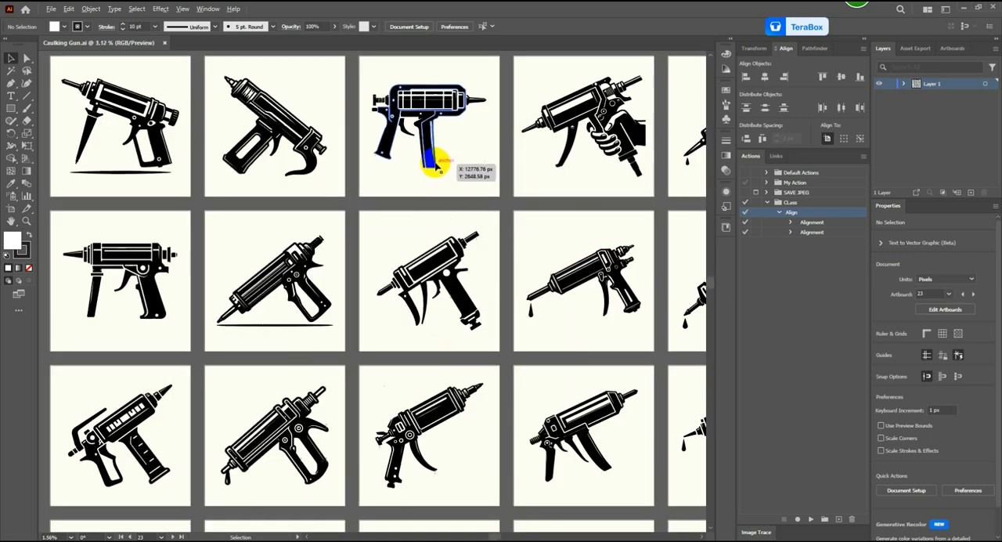
{"action": "scroll", "coordinate": [340, 148], "scroll_direction": "down", "scroll_amount": 1}
{"action": "scroll", "coordinate": [347, 148], "scroll_direction": "down", "scroll_amount": 2}
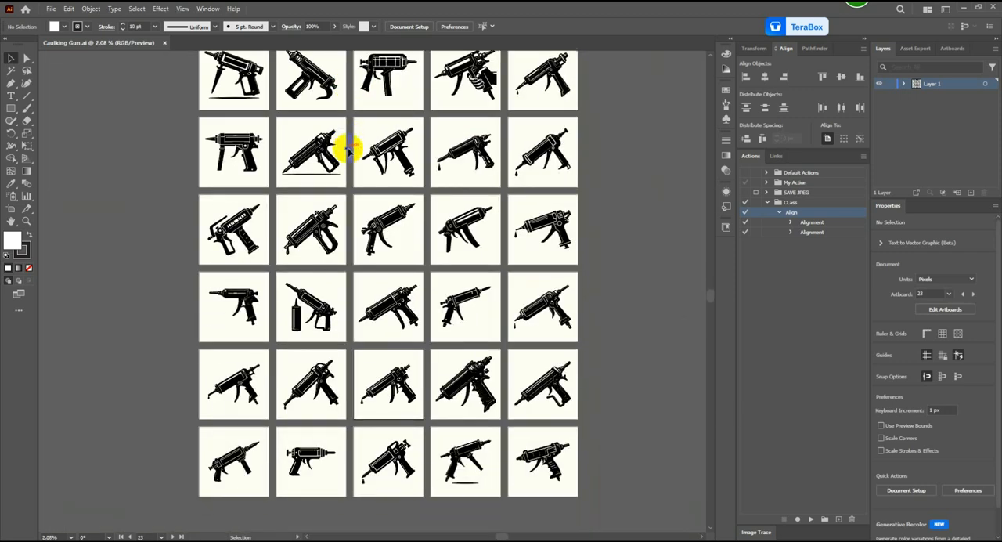
{"action": "scroll", "coordinate": [345, 155], "scroll_direction": "up", "scroll_amount": 1}
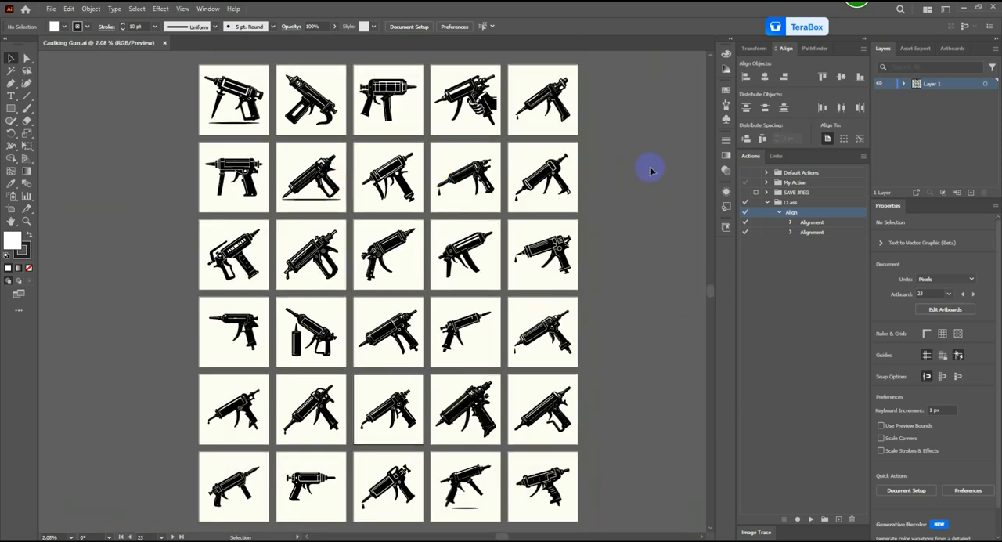
{"action": "scroll", "coordinate": [633, 165], "scroll_direction": "down", "scroll_amount": 1}
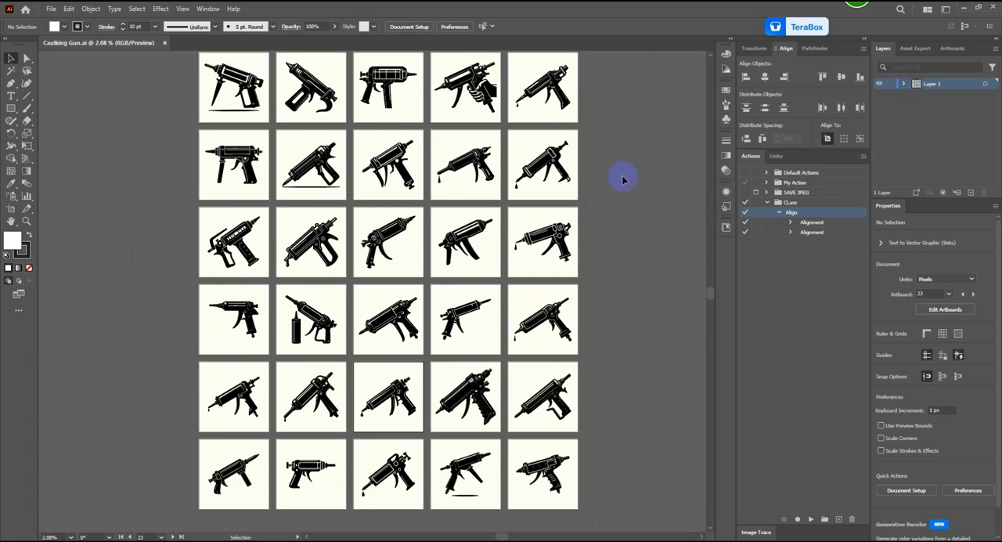
{"action": "scroll", "coordinate": [623, 180], "scroll_direction": "up", "scroll_amount": 1}
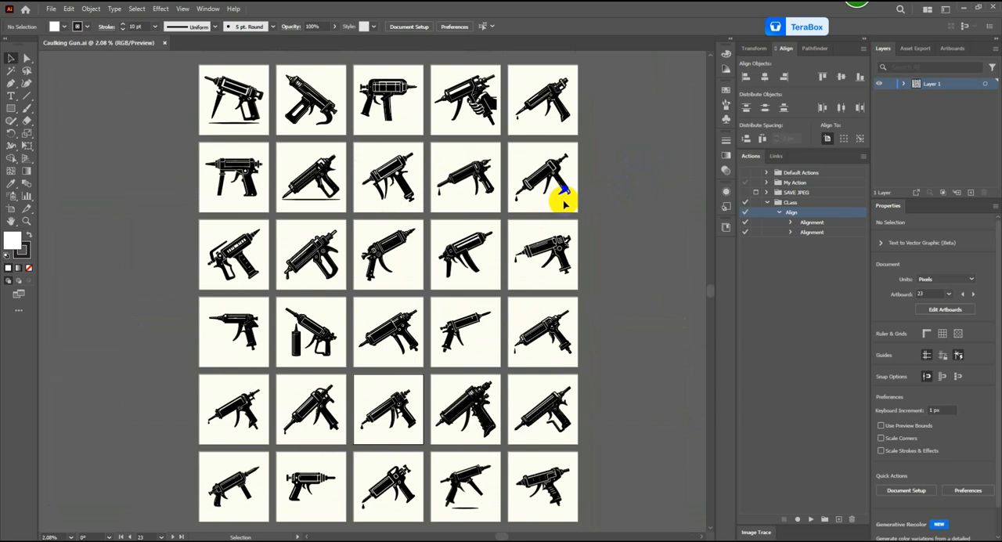
Step: Start saving the caulking gun document under a new name and browse to Sector 1 - EPS on the Microstocks (M:) drive
{"action": "left_click", "coordinate": [49, 8]}
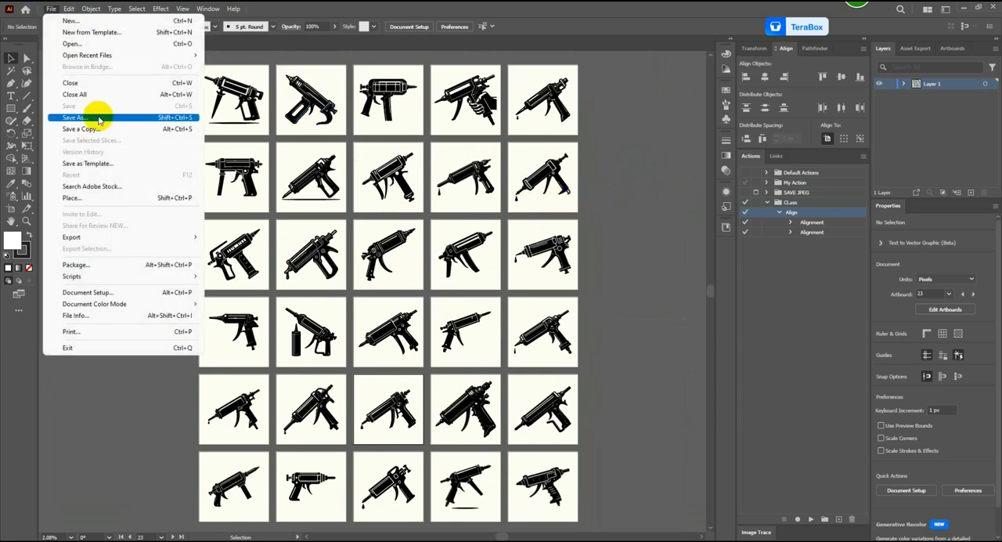
{"action": "left_click", "coordinate": [85, 110]}
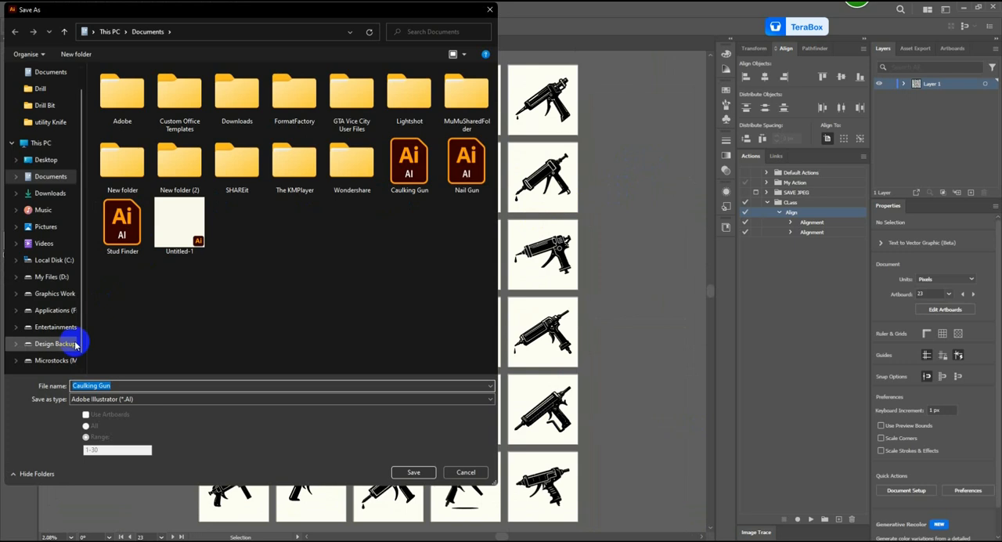
{"action": "left_click", "coordinate": [54, 363]}
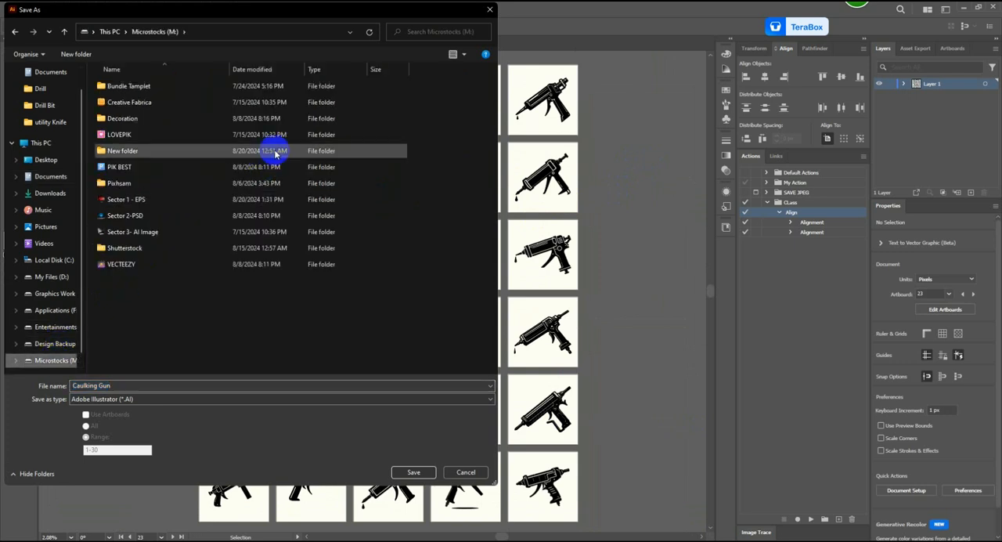
{"action": "left_click", "coordinate": [148, 202]}
{"action": "double_click", "coordinate": [125, 118]}
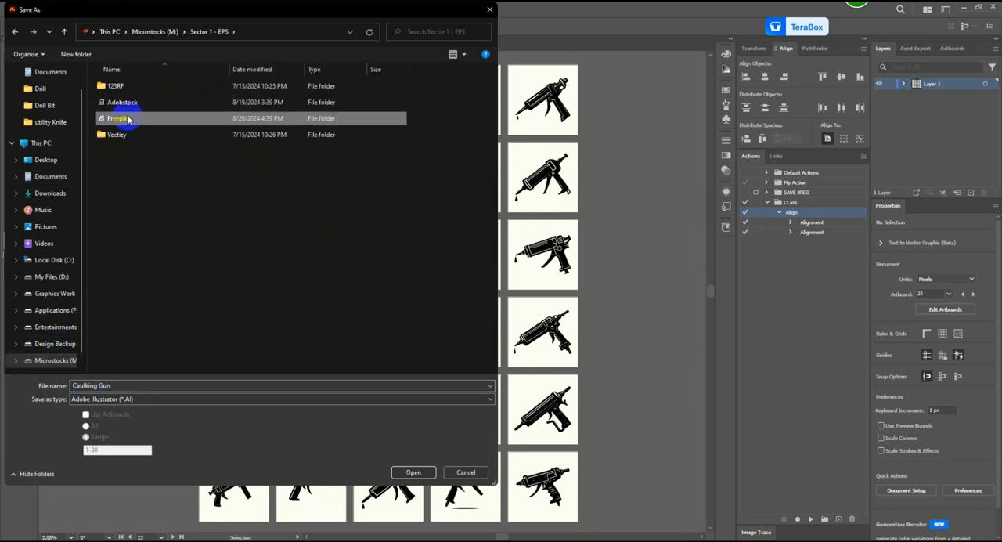
{"action": "left_click", "coordinate": [63, 31]}
Step: Try to create a destination folder inside Sector 1 - EPS, and delete the extra new folder
{"action": "left_click", "coordinate": [74, 55]}
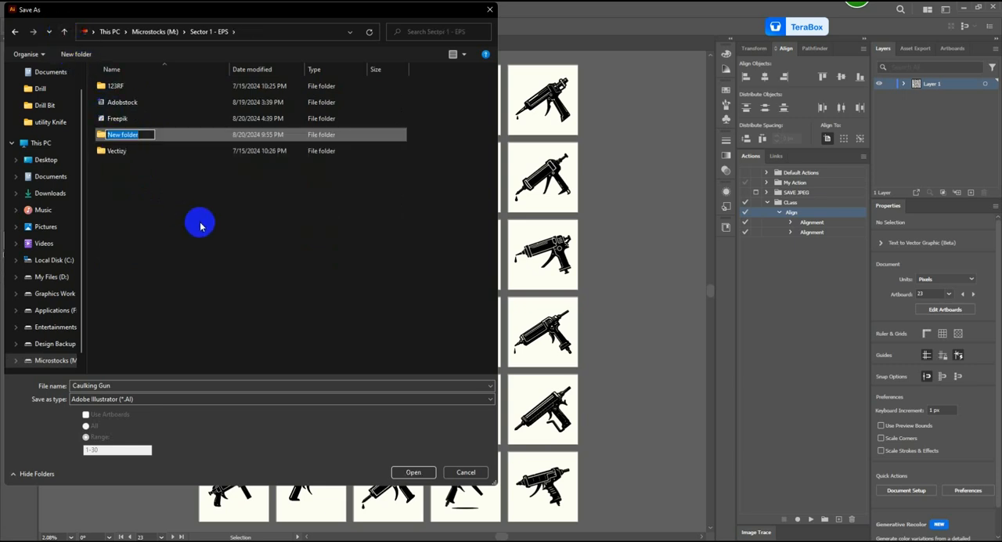
{"action": "left_click", "coordinate": [201, 226]}
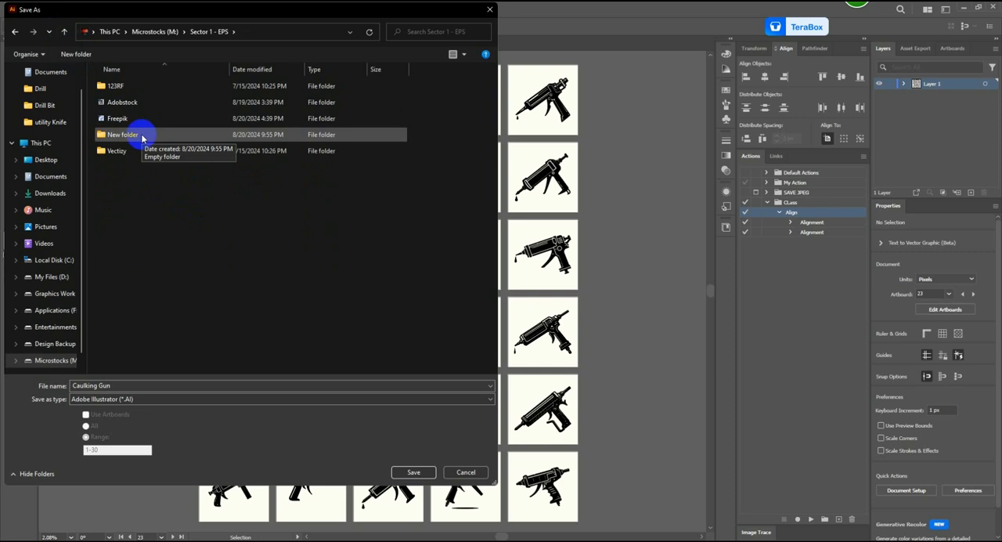
{"action": "left_click", "coordinate": [86, 54]}
{"action": "left_click", "coordinate": [162, 185]}
{"action": "left_click", "coordinate": [141, 151]}
{"action": "key", "text": "Delete"}
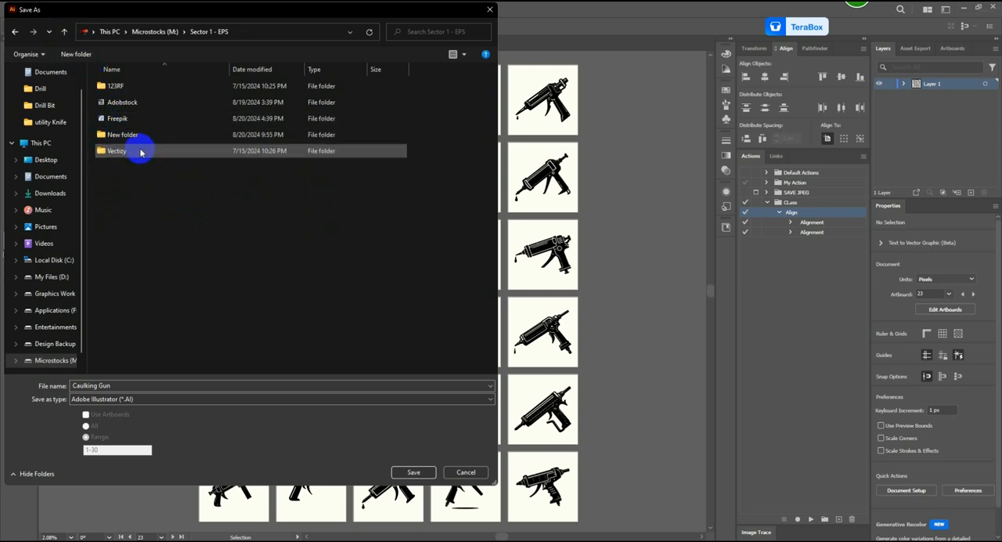
Step: Create a folder named Caulking Gun inside Sector 1 - EPS, reusing the document's file name, and open it
{"action": "left_click_drag", "start_coordinate": [127, 382], "coordinate": [84, 382]}
{"action": "key", "text": "ctrl+c"}
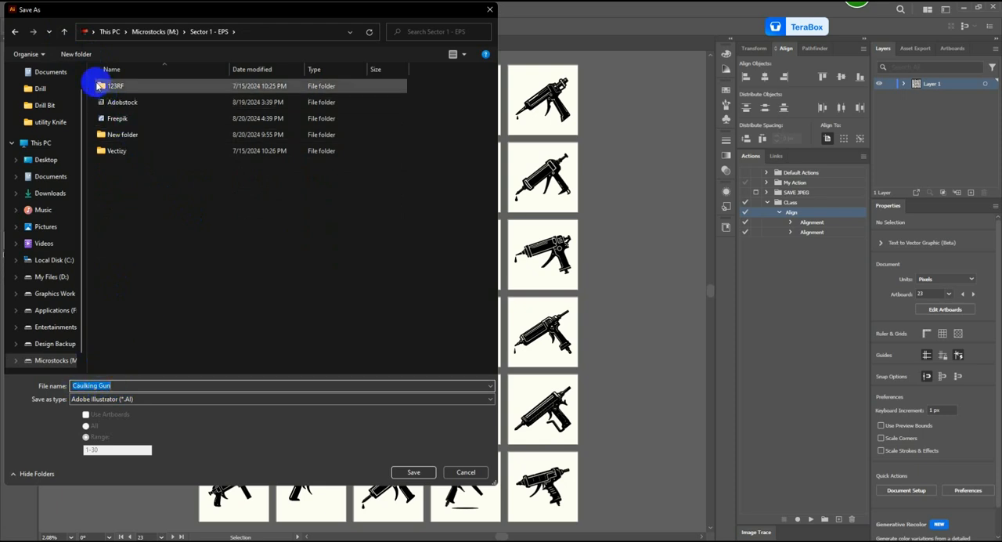
{"action": "left_click", "coordinate": [76, 55]}
{"action": "key", "text": "ctrl+v"}
{"action": "key", "text": "Return"}
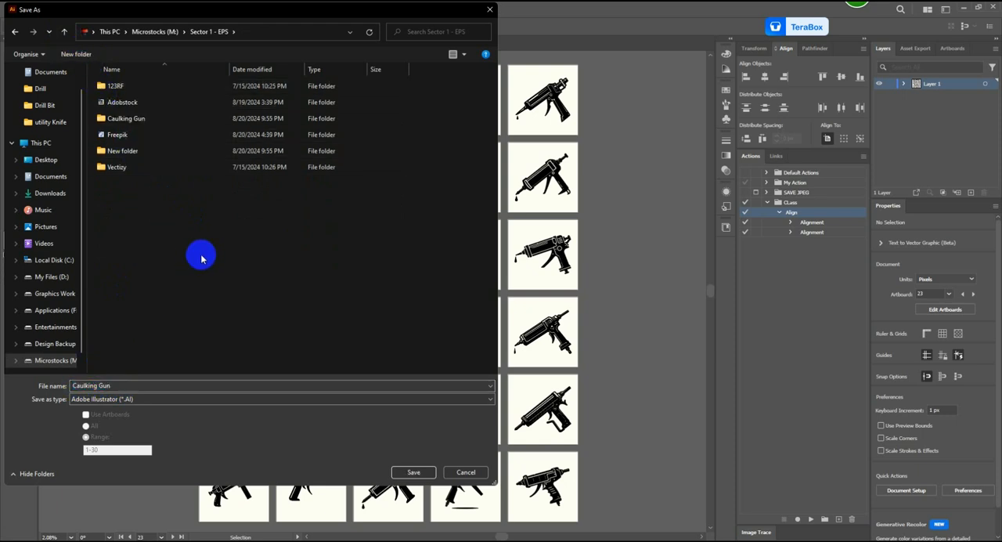
{"action": "double_click", "coordinate": [139, 122]}
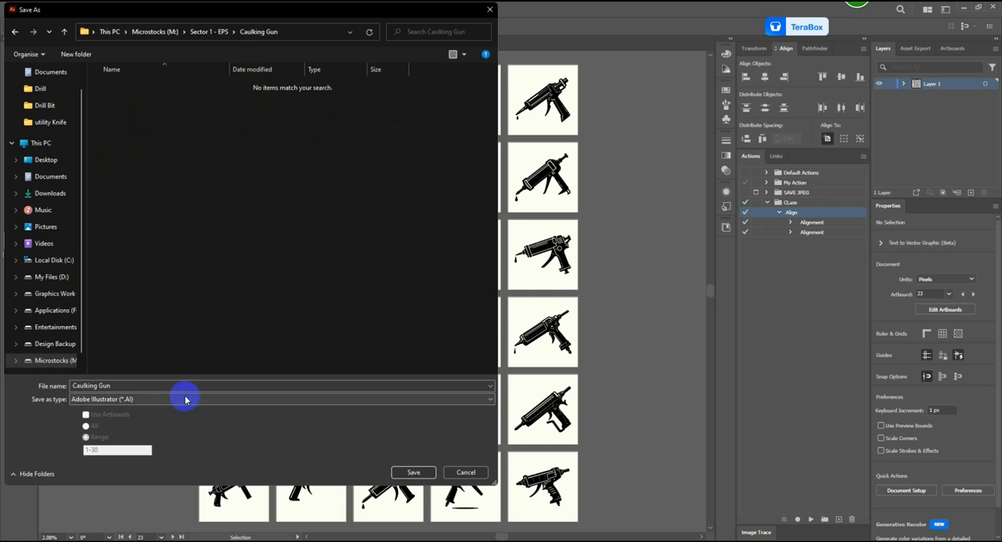
Step: Save the document as CKG20240820 in Illustrator EPS format, using artboards with the range 1-30
{"action": "left_click", "coordinate": [133, 385]}
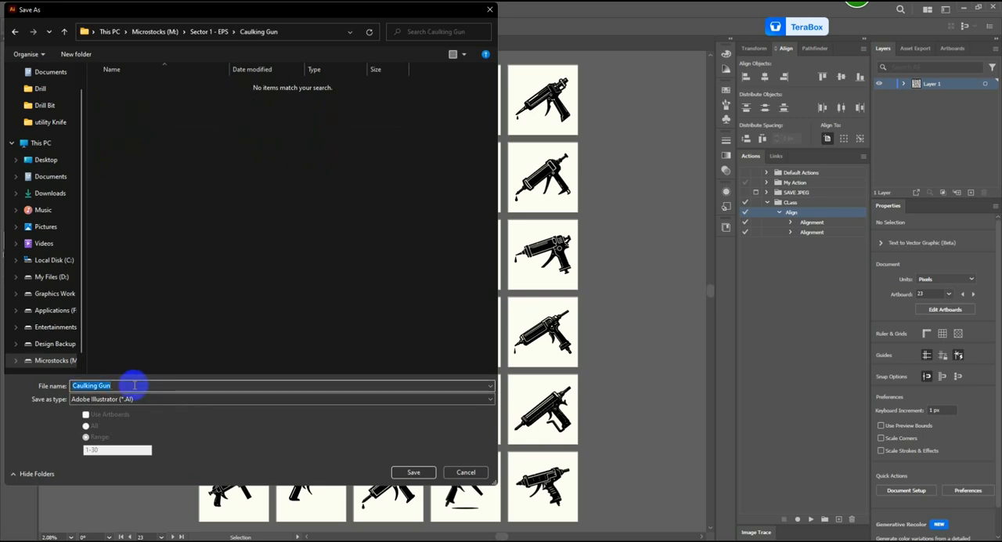
{"action": "type", "text": "CKG20240820"}
{"action": "left_click", "coordinate": [129, 399]}
{"action": "left_click", "coordinate": [102, 421]}
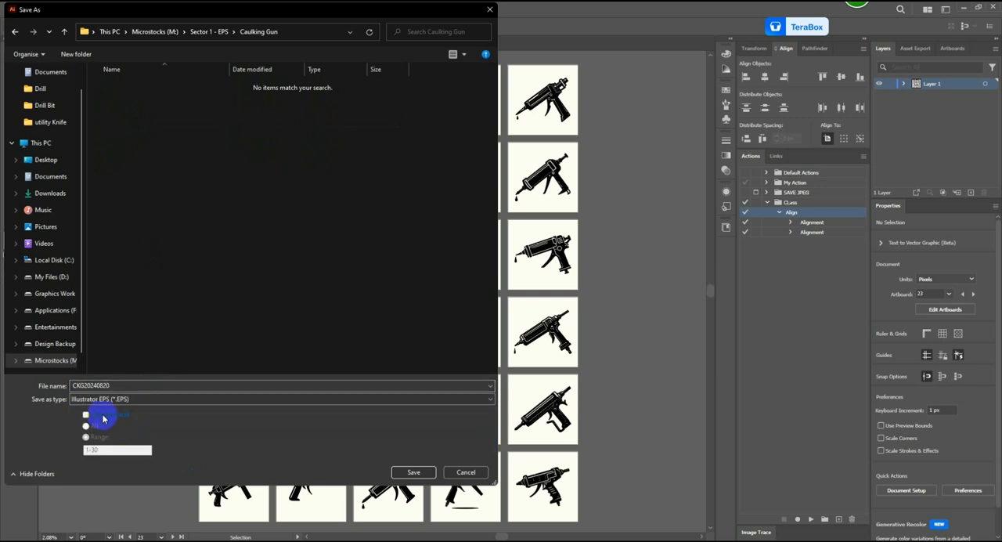
{"action": "left_click", "coordinate": [85, 414]}
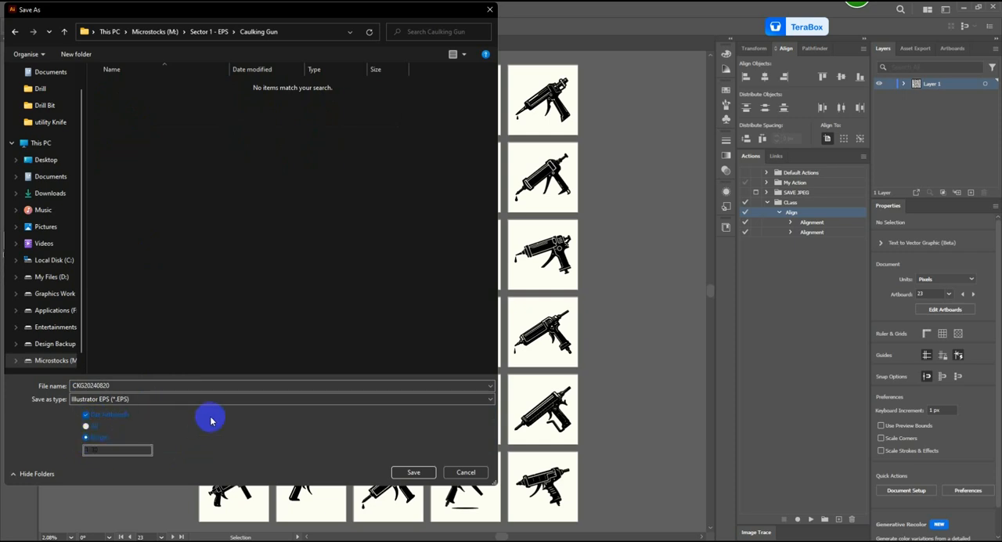
{"action": "left_click", "coordinate": [415, 472]}
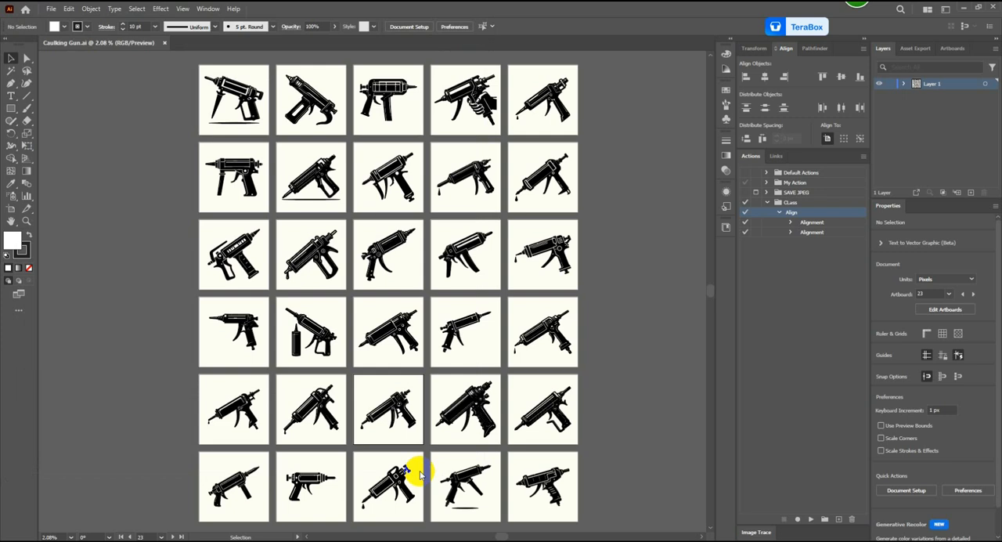
Step: Set the EPS version to Illustrator CC EPS and confirm the export of the artboards
{"action": "left_click", "coordinate": [481, 126]}
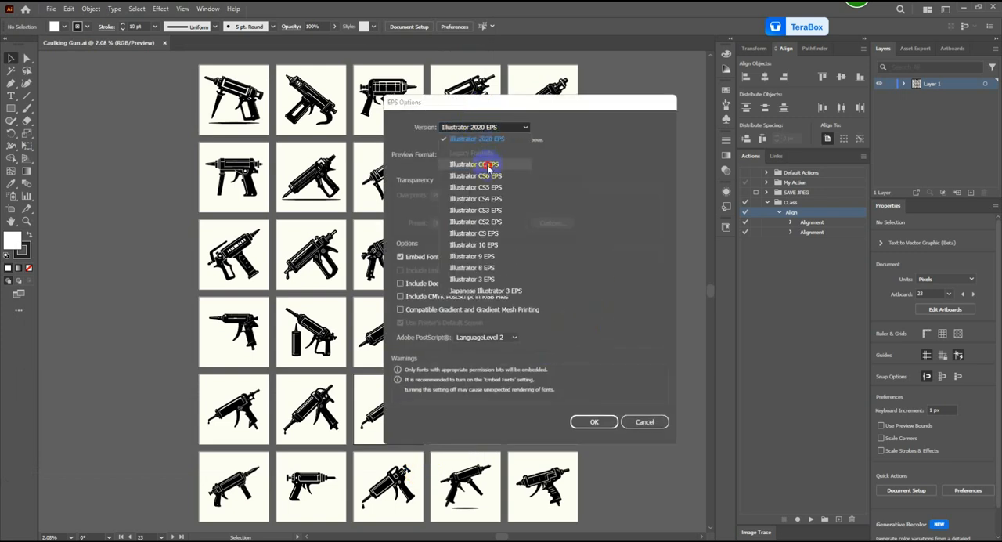
{"action": "left_click", "coordinate": [488, 165]}
{"action": "left_click", "coordinate": [594, 421]}
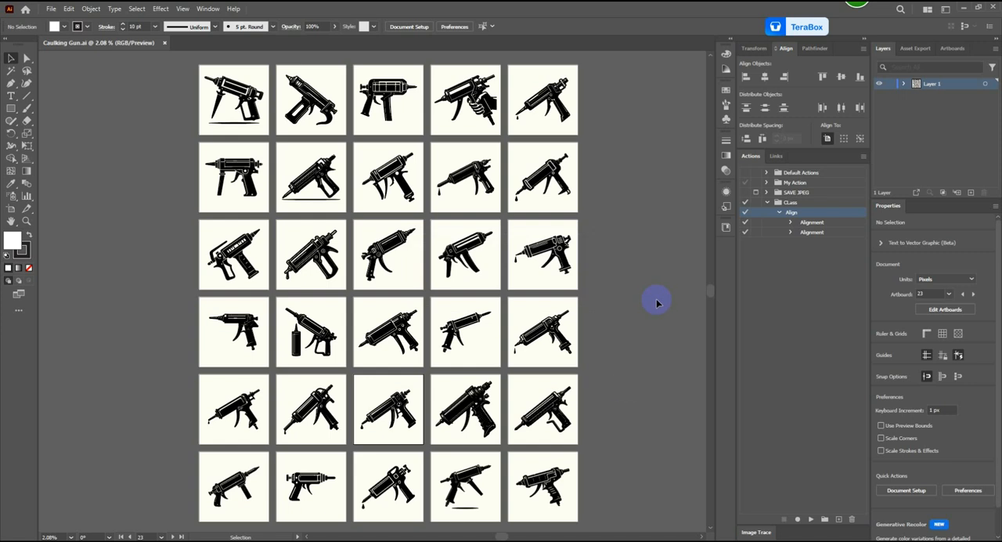
Step: Close the Caulking Gun document and open CKG20240820-01.eps from the Caulking Gun folder
{"action": "left_click", "coordinate": [165, 43]}
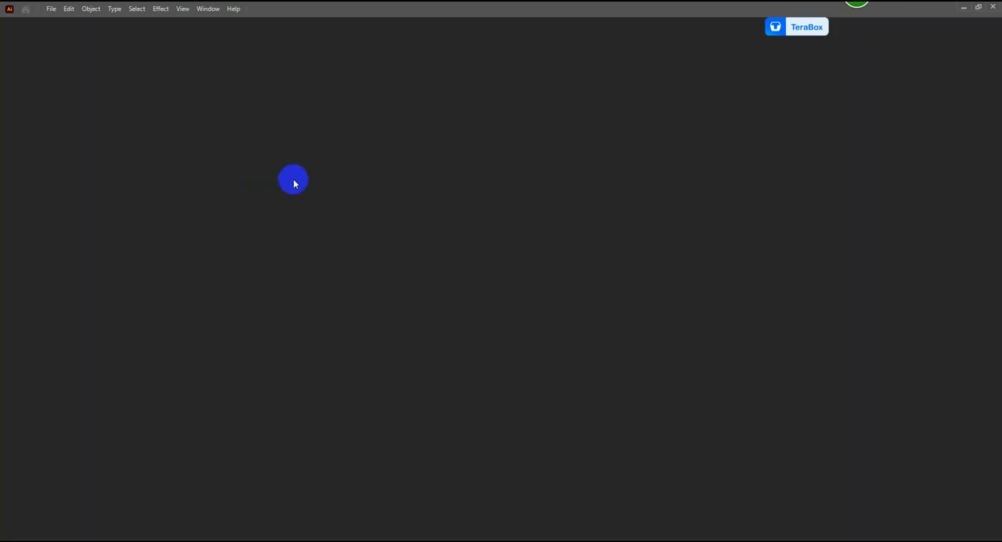
{"action": "left_click", "coordinate": [52, 9]}
{"action": "left_click", "coordinate": [64, 43]}
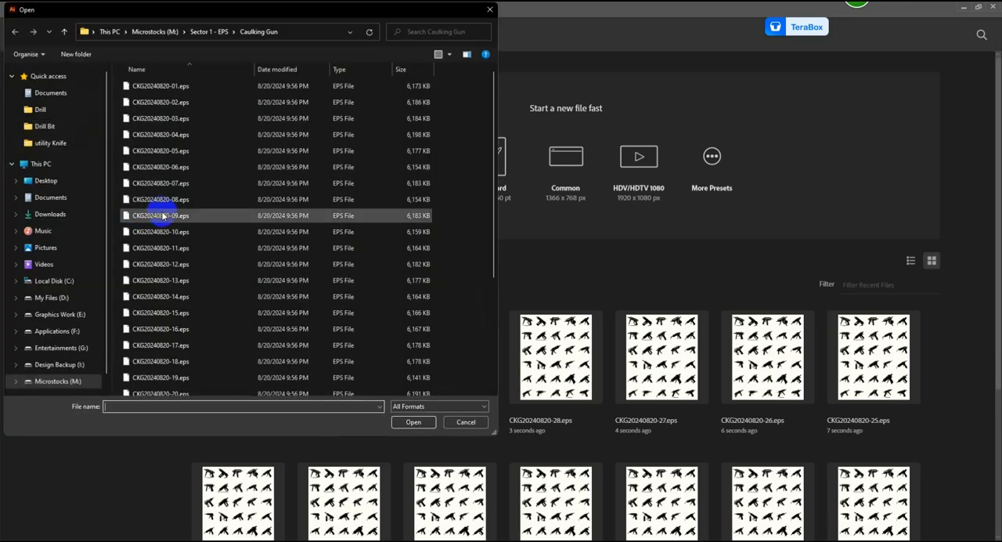
{"action": "left_click", "coordinate": [165, 86]}
{"action": "left_click", "coordinate": [416, 423]}
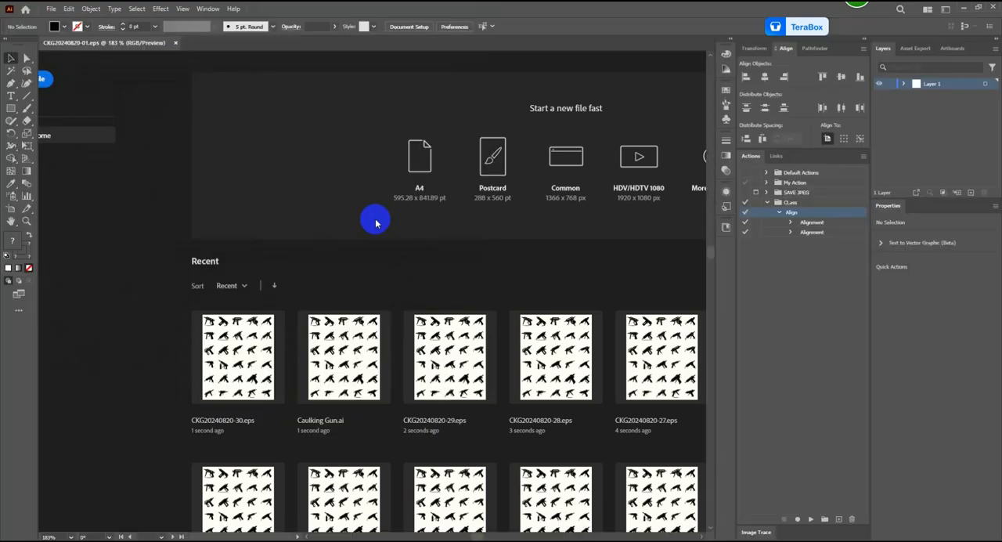
{"action": "scroll", "coordinate": [319, 202], "scroll_direction": "down", "scroll_amount": 2}
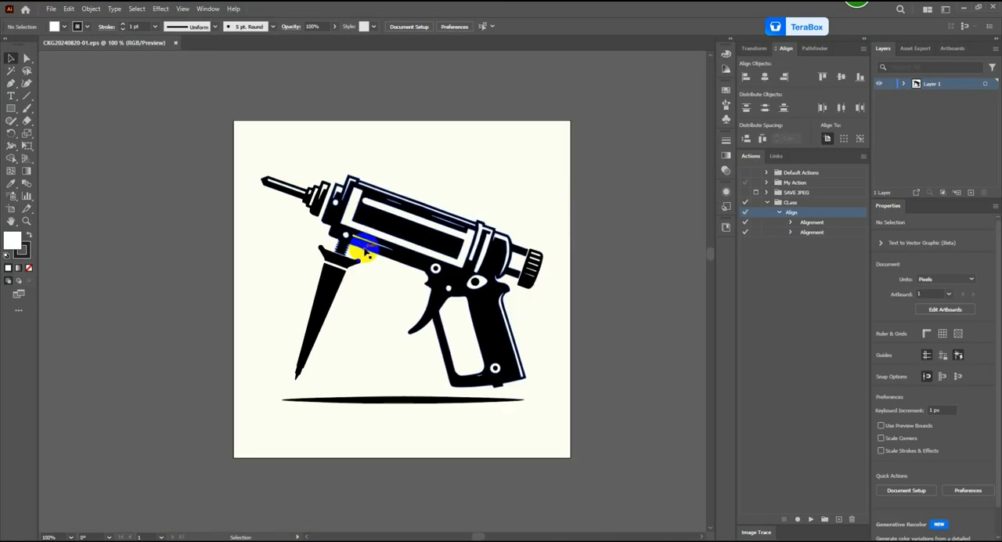
Step: Create a new action named JPEG in the CLass set and start recording it
{"action": "left_click", "coordinate": [779, 212]}
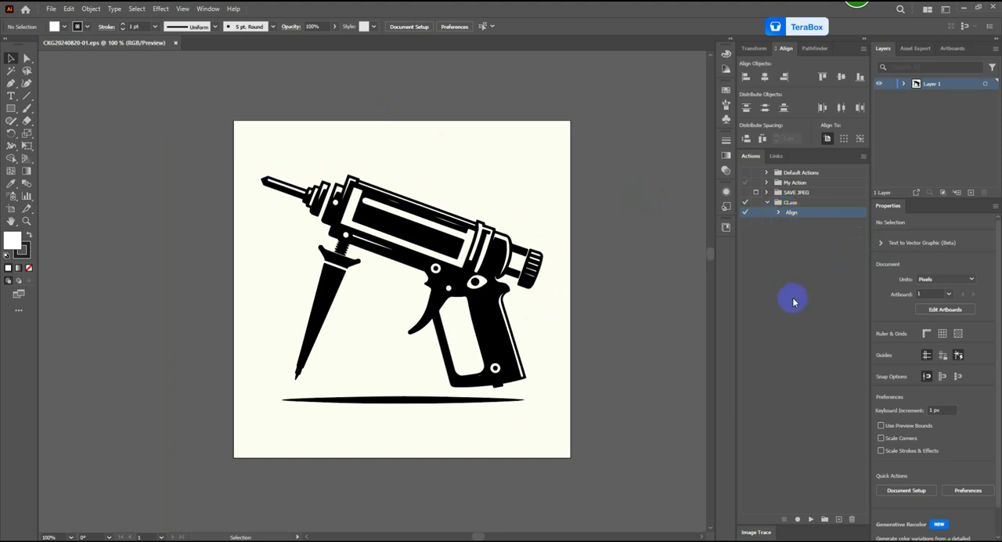
{"action": "left_click", "coordinate": [839, 519]}
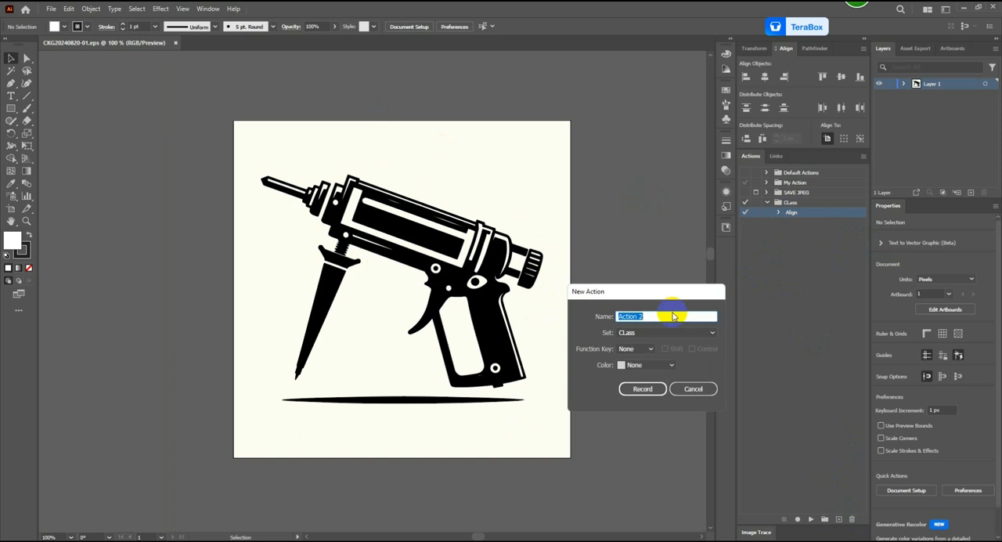
{"action": "type", "text": "3"}
{"action": "type", "text": "PE"}
{"action": "type", "text": "G"}
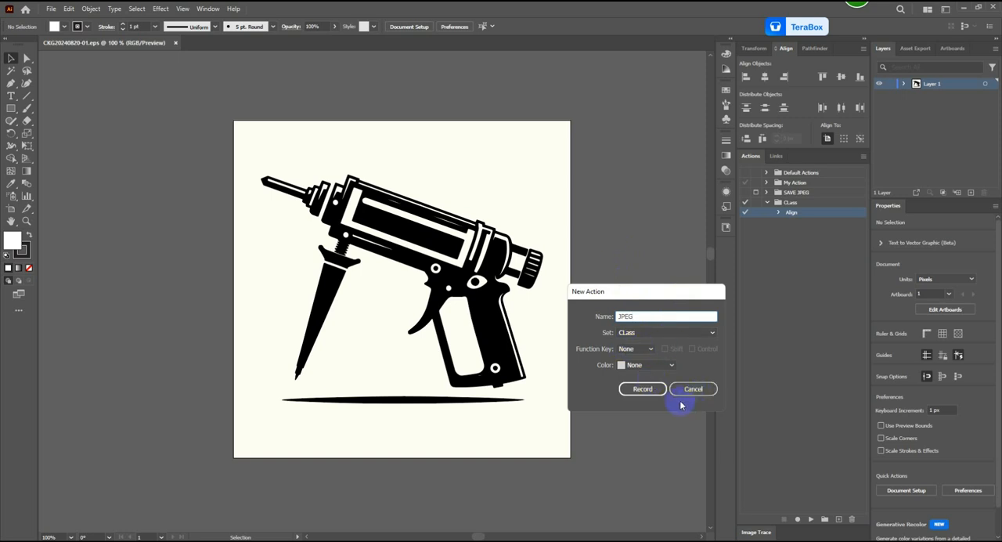
{"action": "left_click", "coordinate": [653, 392]}
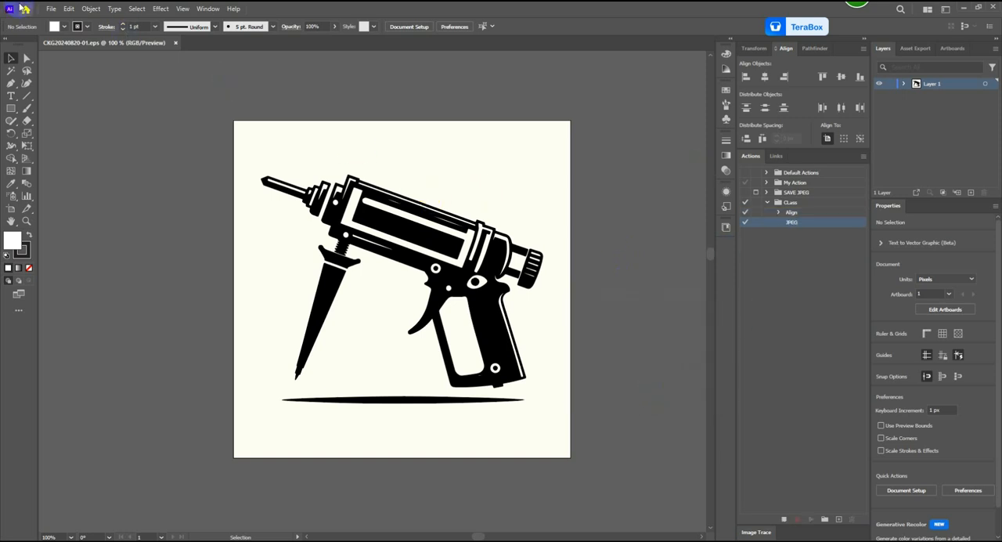
Step: Start a Save for Web export of the artwork as JPEG, scaled to 1000 percent with Art Optimized
{"action": "key", "text": "ctrl+alt+shift+s"}
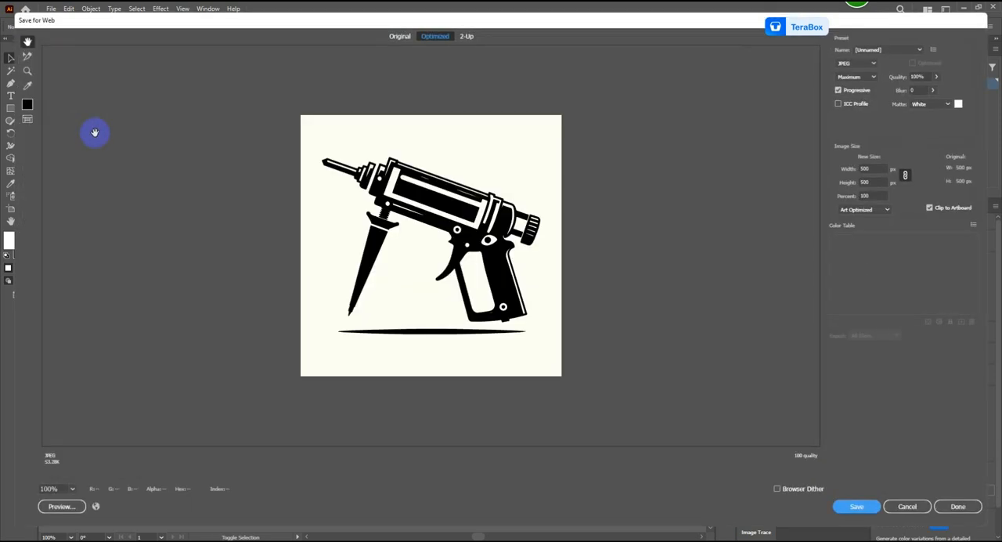
{"action": "left_click", "coordinate": [871, 195]}
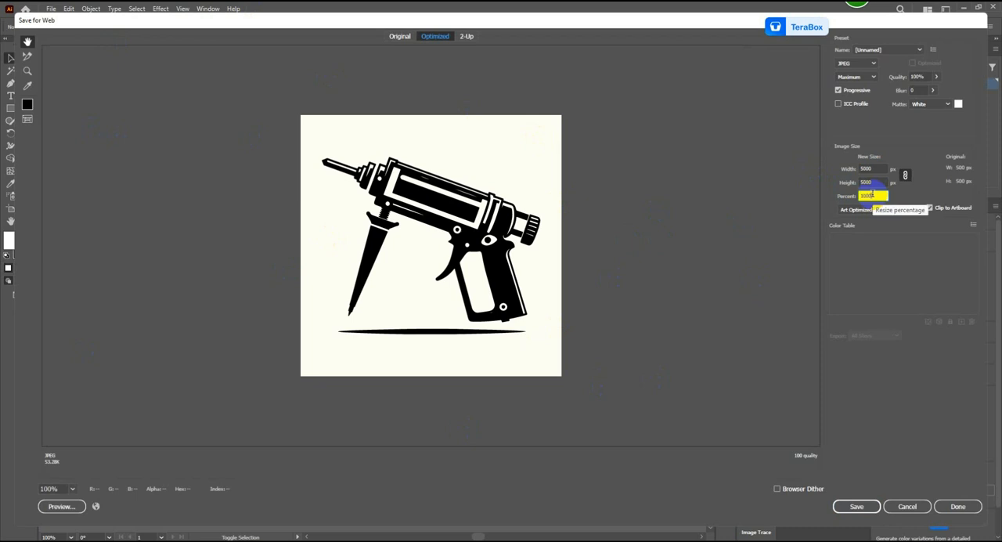
{"action": "left_click", "coordinate": [888, 210]}
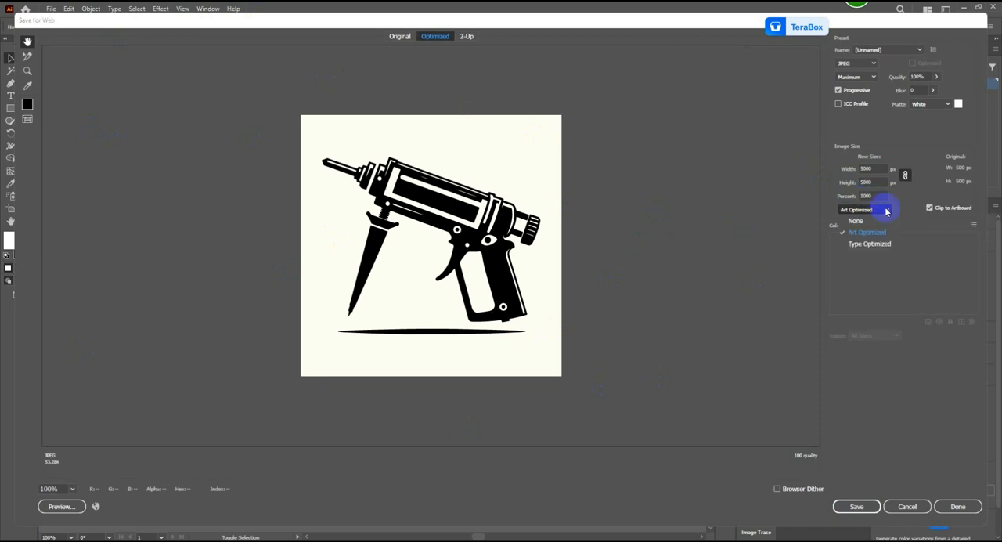
{"action": "left_click", "coordinate": [876, 222]}
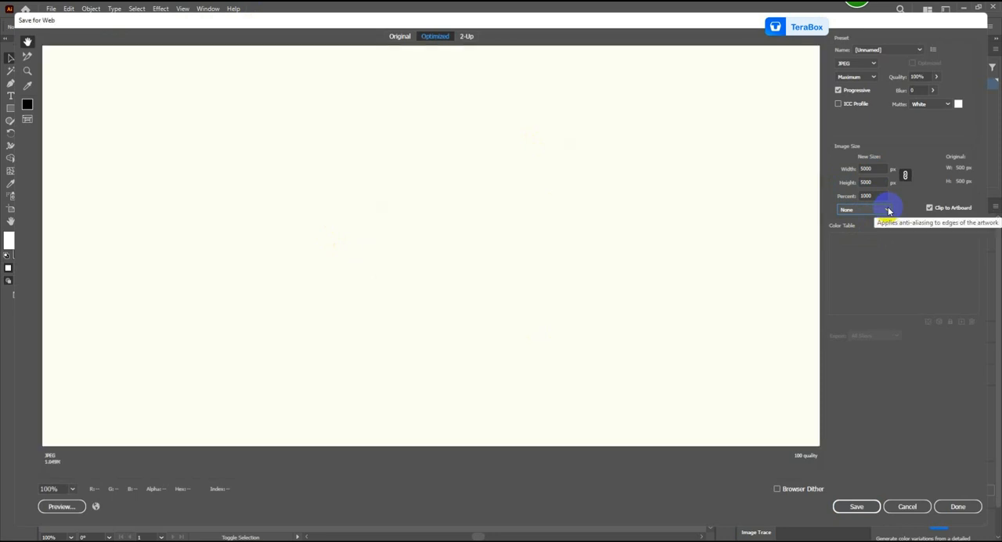
{"action": "left_click", "coordinate": [889, 210]}
{"action": "left_click", "coordinate": [879, 233]}
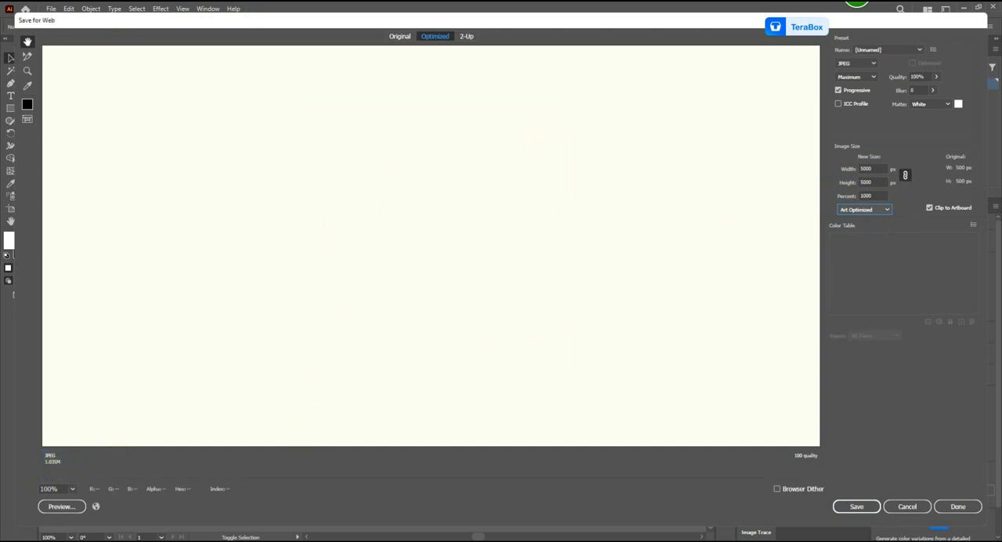
{"action": "left_click", "coordinate": [859, 510]}
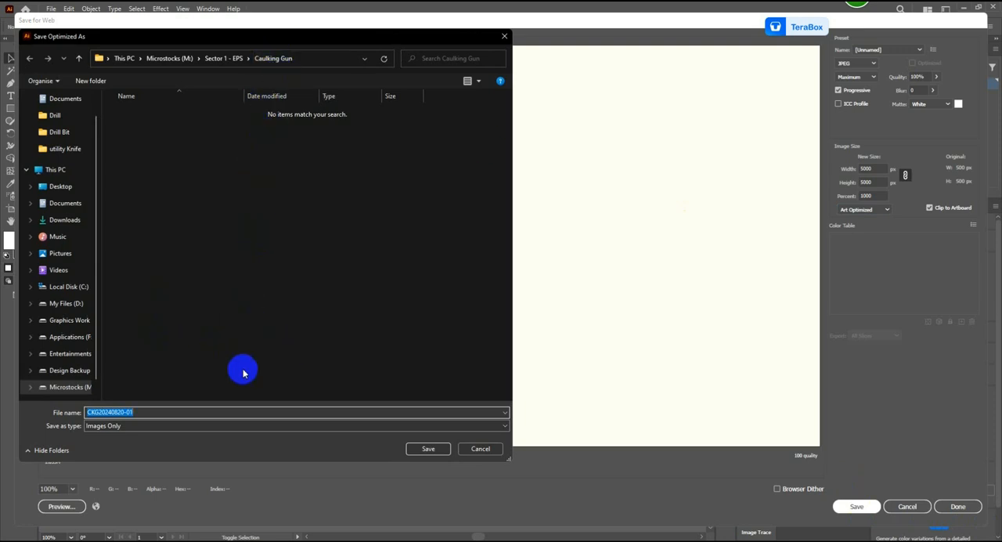
{"action": "left_click", "coordinate": [428, 450]}
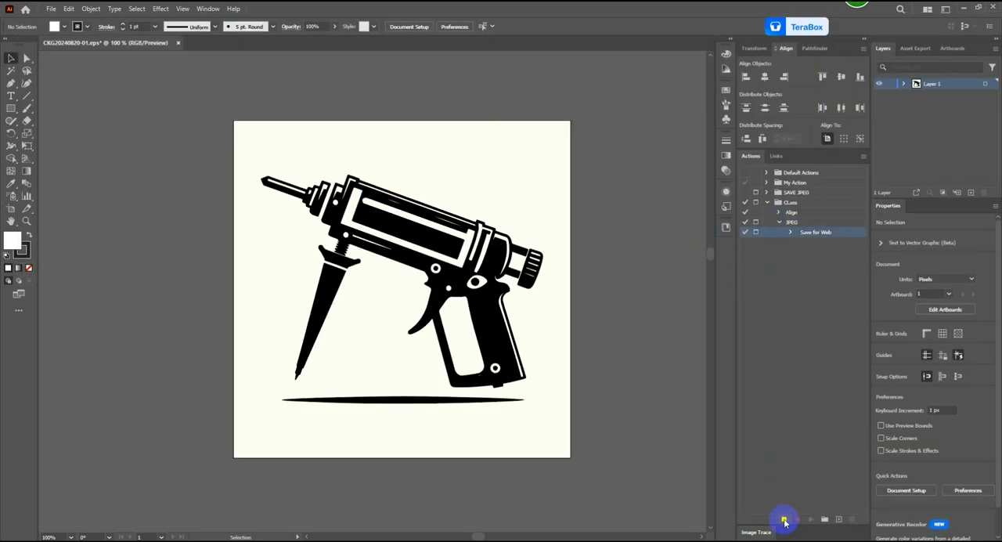
{"action": "left_click", "coordinate": [784, 520]}
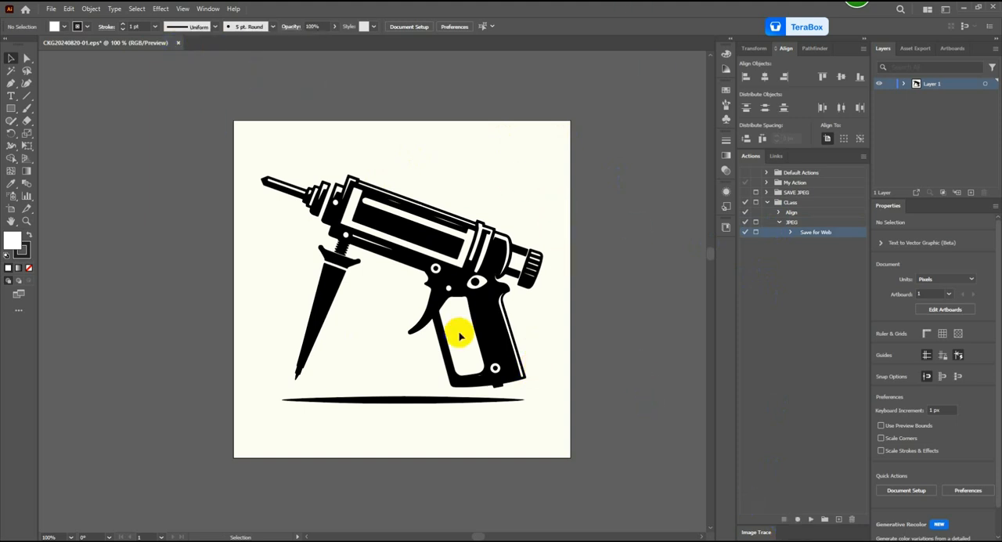
{"action": "key", "text": "alt+Tab"}
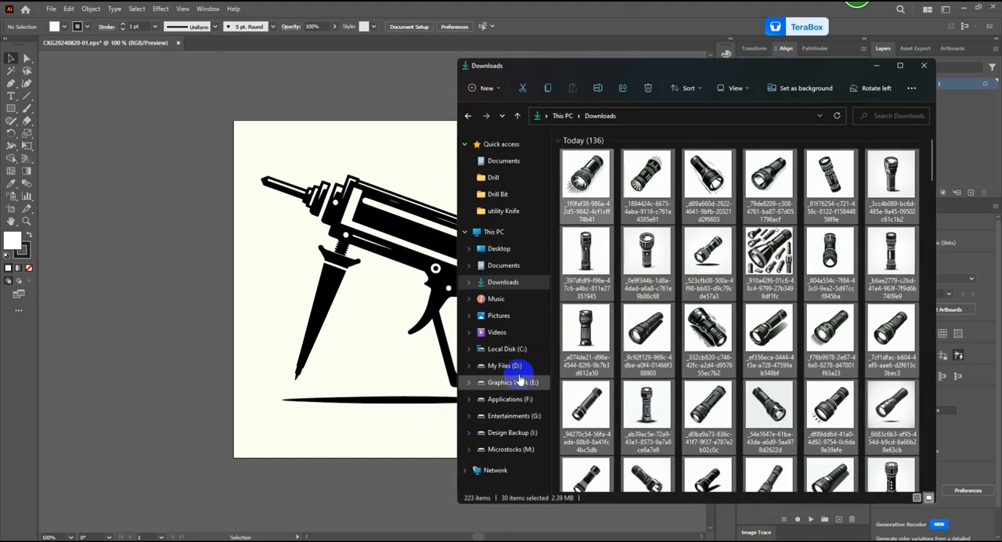
{"action": "left_click", "coordinate": [510, 450]}
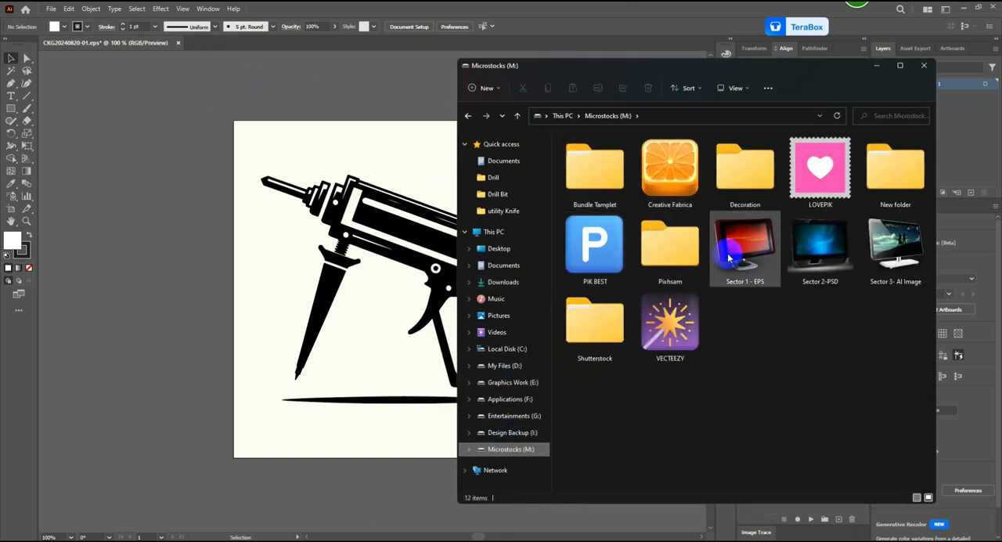
{"action": "double_click", "coordinate": [736, 254]}
{"action": "double_click", "coordinate": [787, 205]}
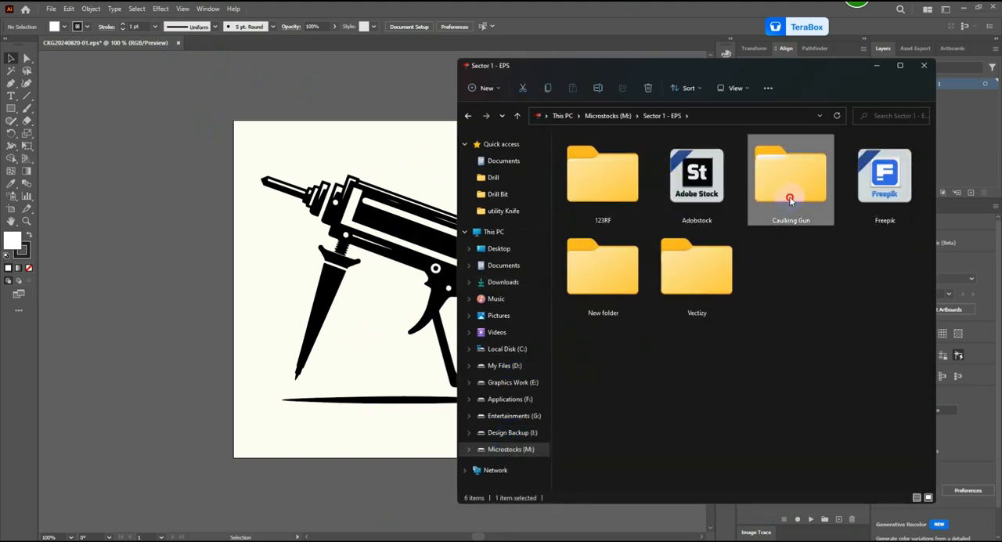
{"action": "left_click", "coordinate": [617, 172]}
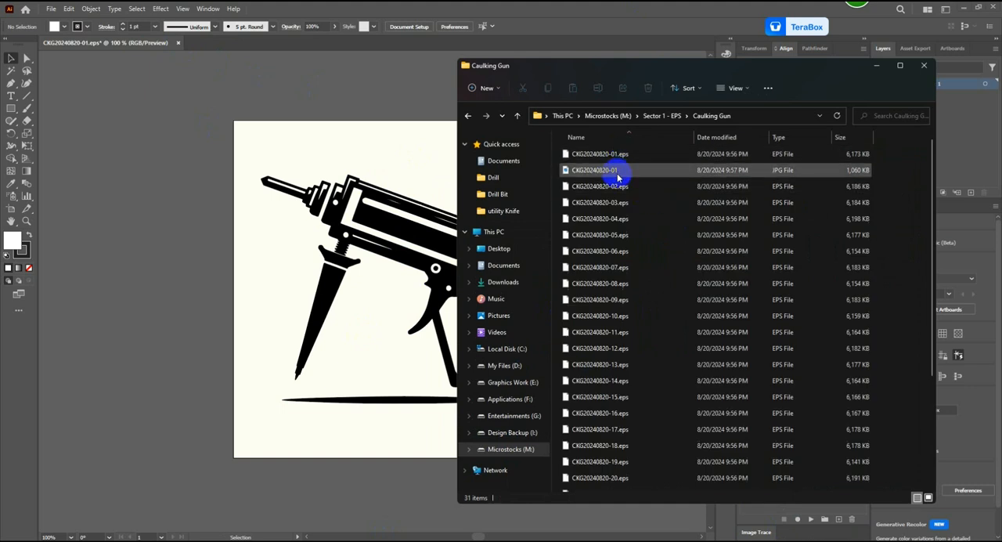
{"action": "left_click", "coordinate": [618, 173]}
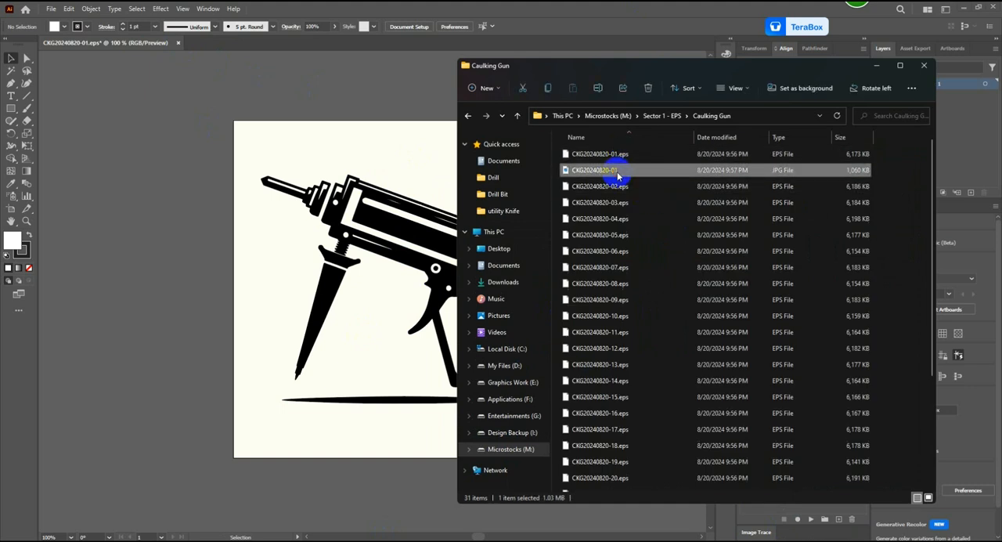
{"action": "key", "text": "Delete"}
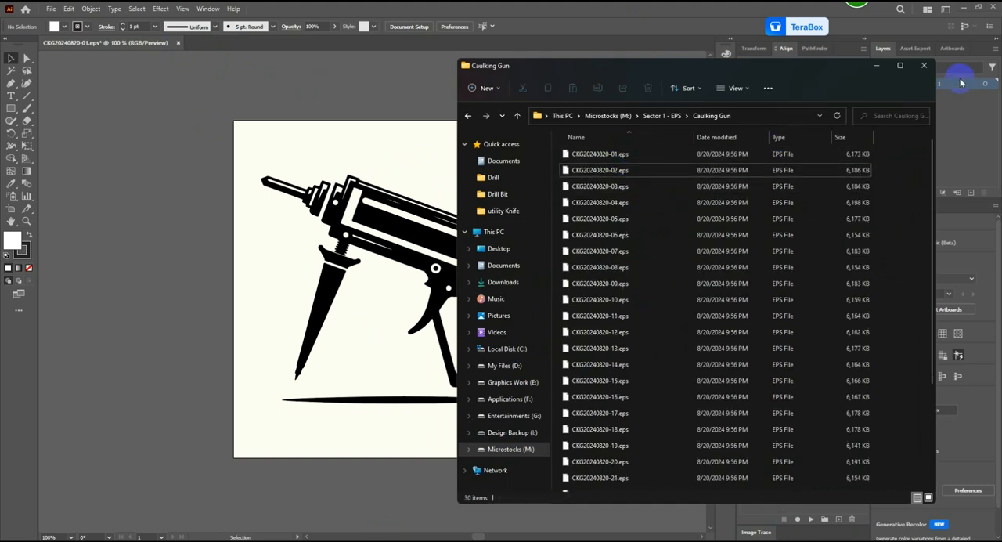
{"action": "left_click", "coordinate": [924, 65]}
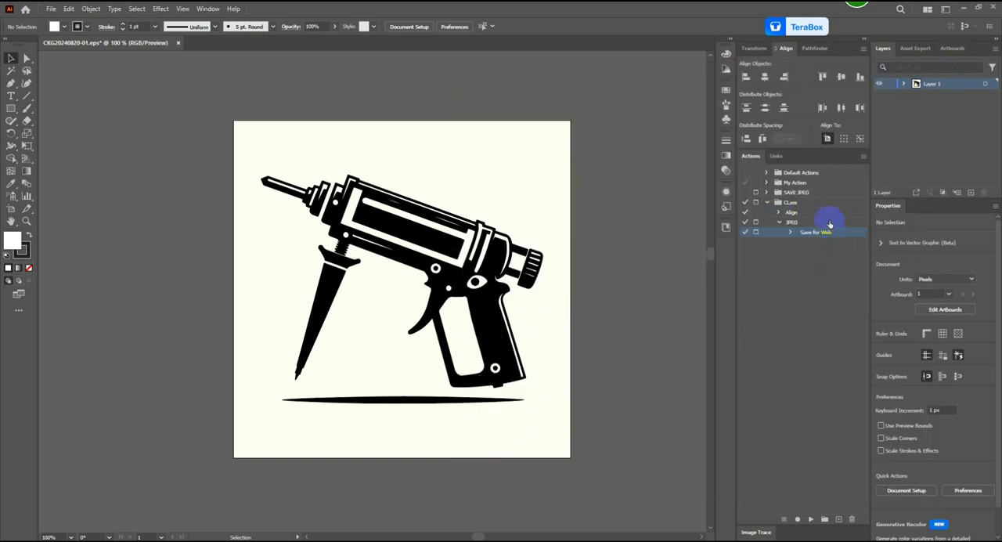
Step: Set up a batch run of the JPEG action with Sector 1 - EPS\Caulking Gun as the source folder
{"action": "left_click", "coordinate": [830, 223]}
{"action": "left_click", "coordinate": [864, 156]}
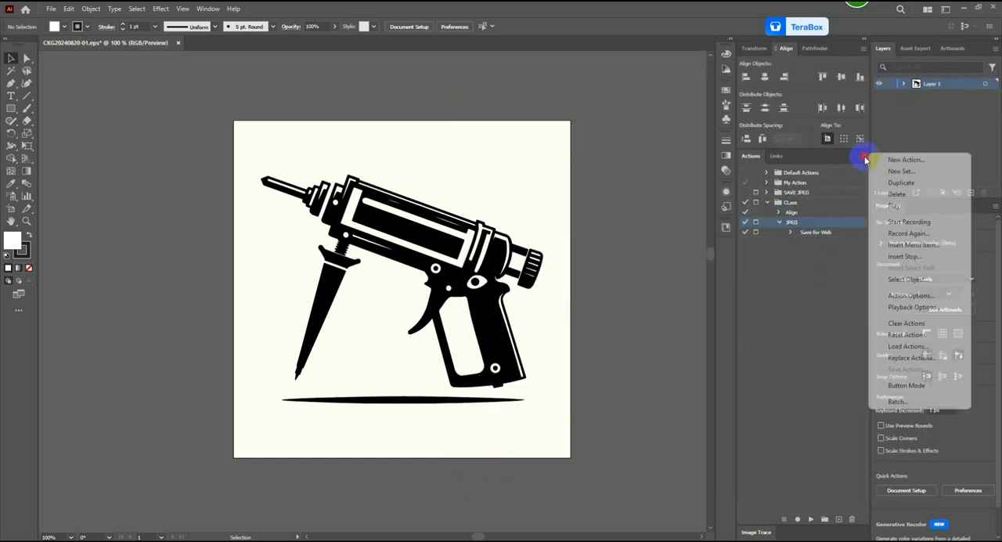
{"action": "left_click", "coordinate": [908, 403]}
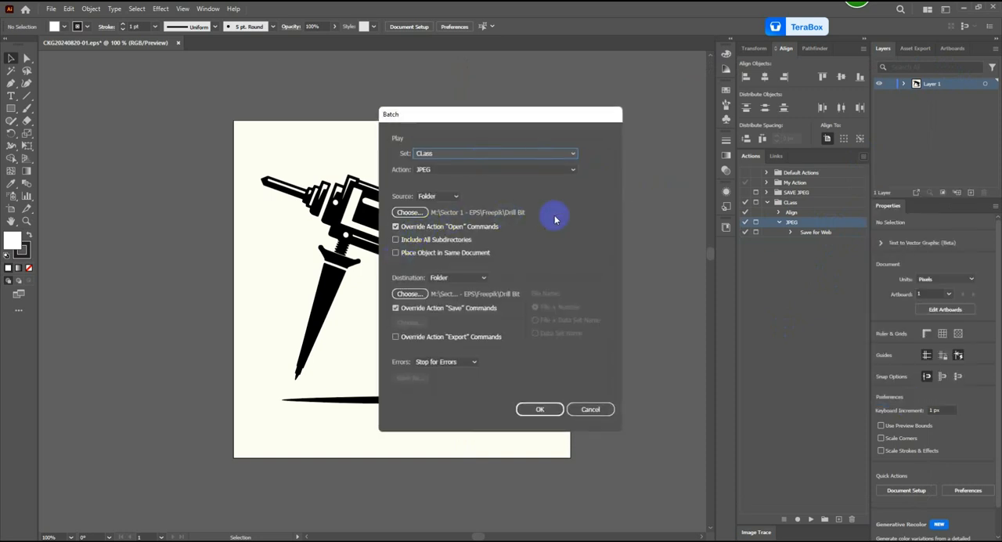
{"action": "left_click", "coordinate": [409, 212]}
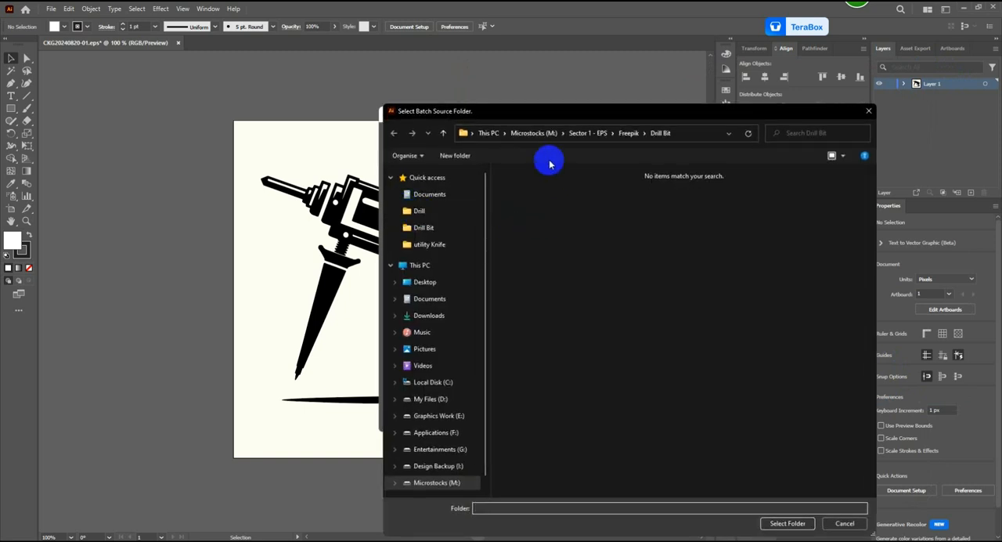
{"action": "left_click", "coordinate": [444, 131]}
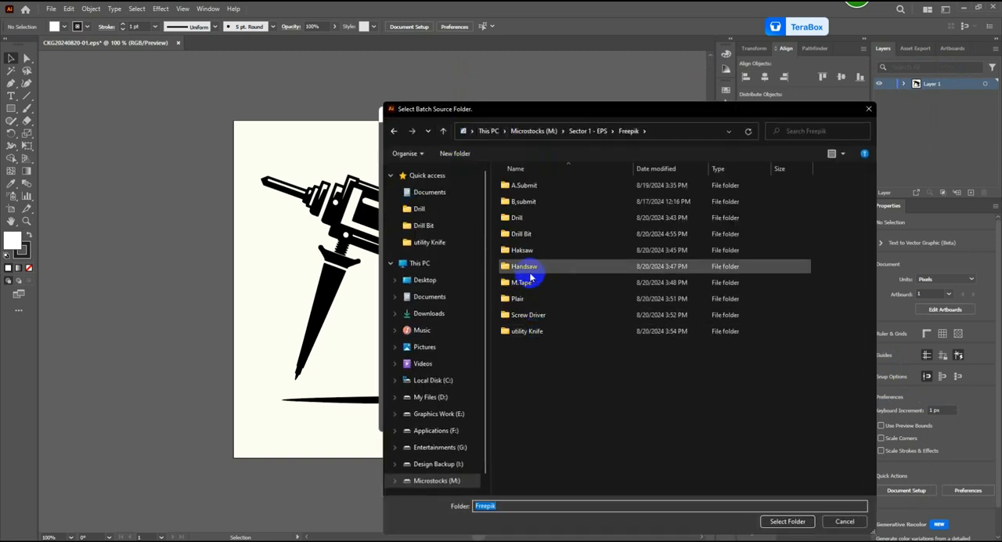
{"action": "left_click", "coordinate": [443, 133]}
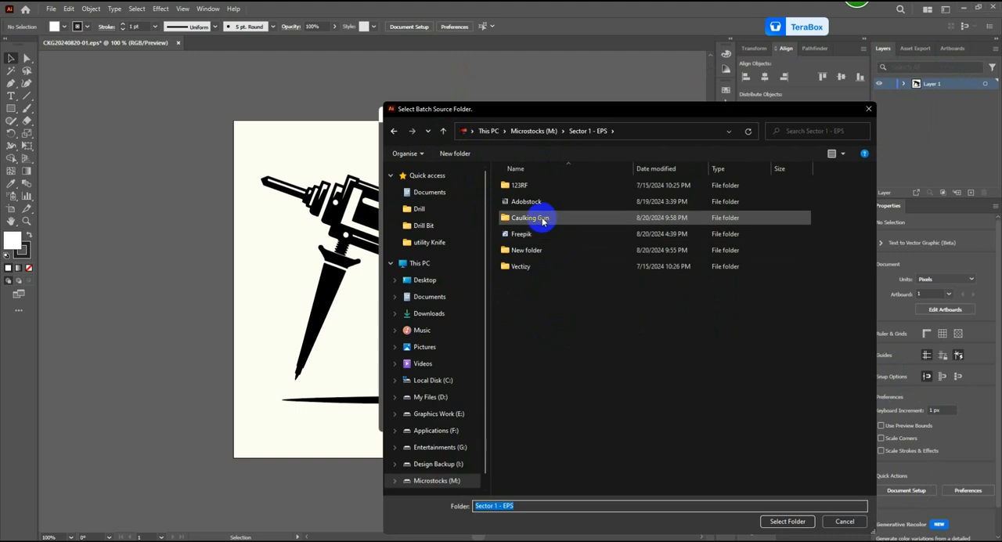
{"action": "left_click", "coordinate": [543, 222]}
{"action": "left_click", "coordinate": [803, 522]}
{"action": "left_click", "coordinate": [397, 227]}
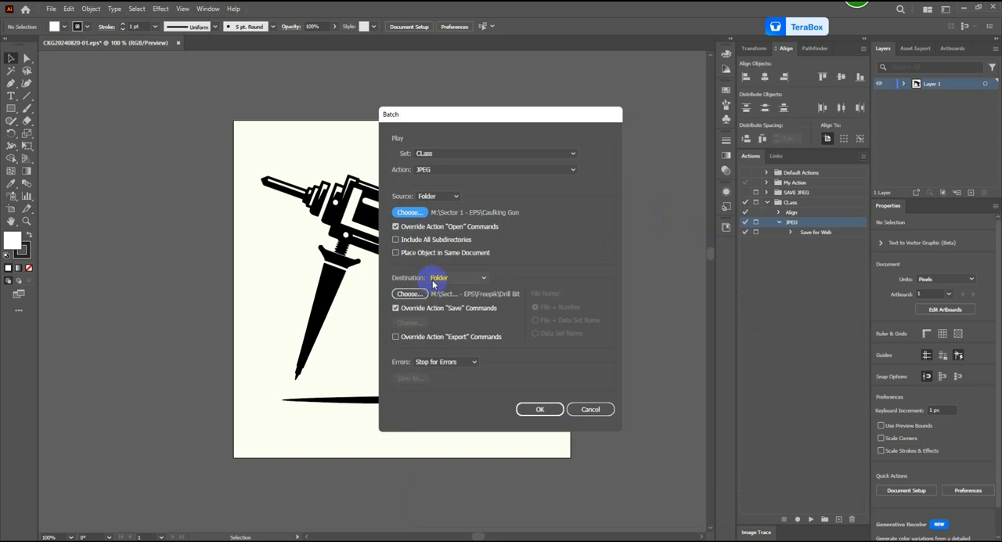
Step: Set the batch destination to the Caulking Gun folder in Sector 1 - EPS and run the batch
{"action": "left_click", "coordinate": [409, 293]}
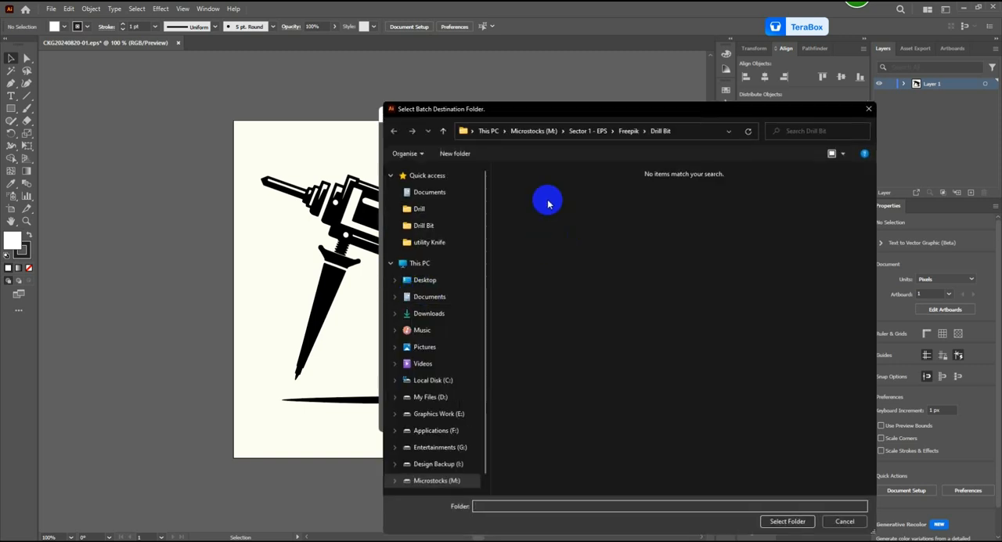
{"action": "left_click", "coordinate": [443, 131]}
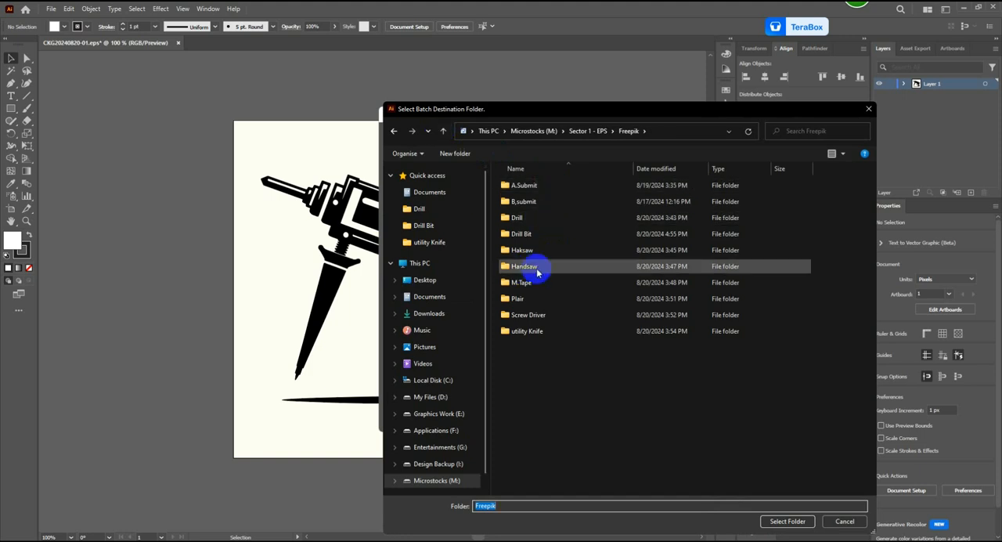
{"action": "left_click", "coordinate": [443, 131]}
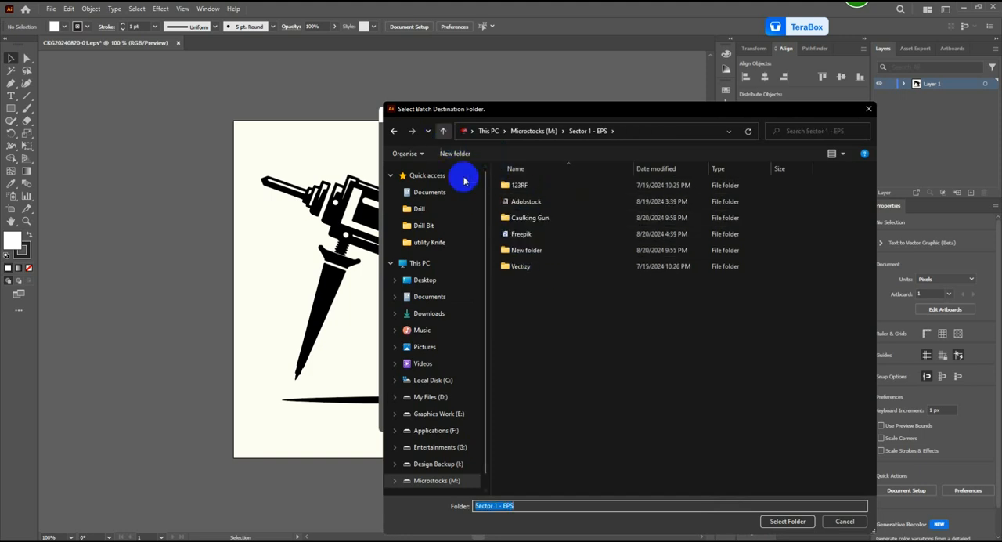
{"action": "left_click", "coordinate": [548, 219]}
{"action": "left_click", "coordinate": [786, 522]}
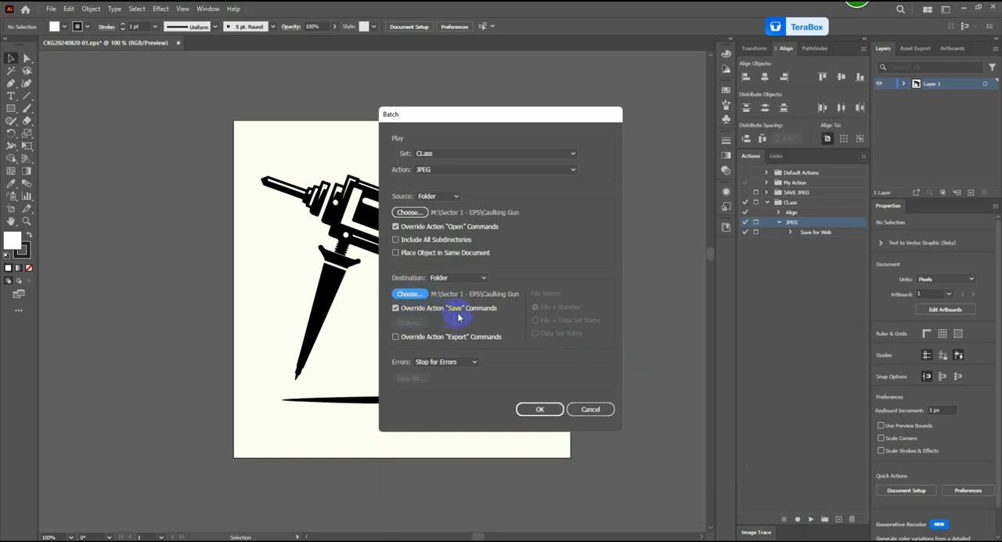
{"action": "left_click", "coordinate": [534, 409]}
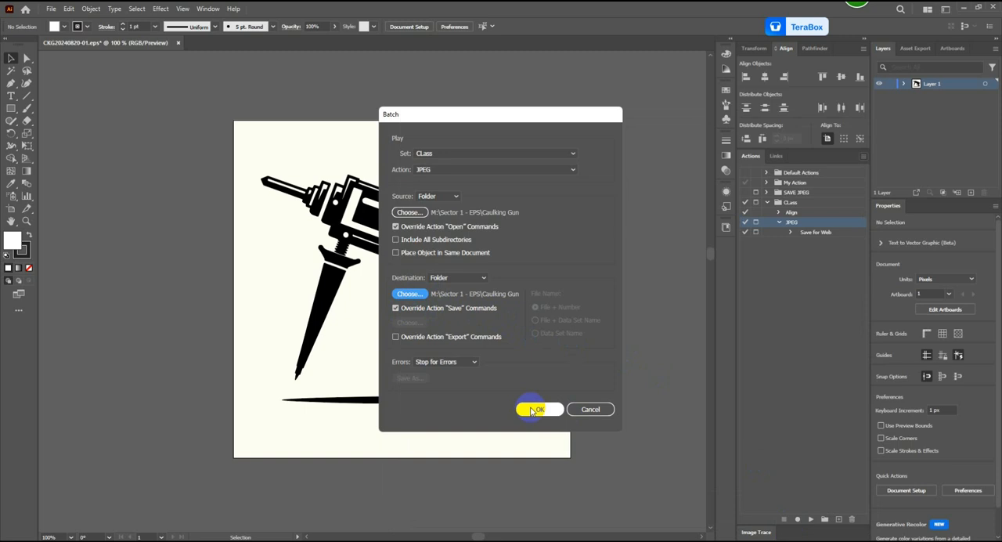
{"action": "left_click", "coordinate": [533, 410]}
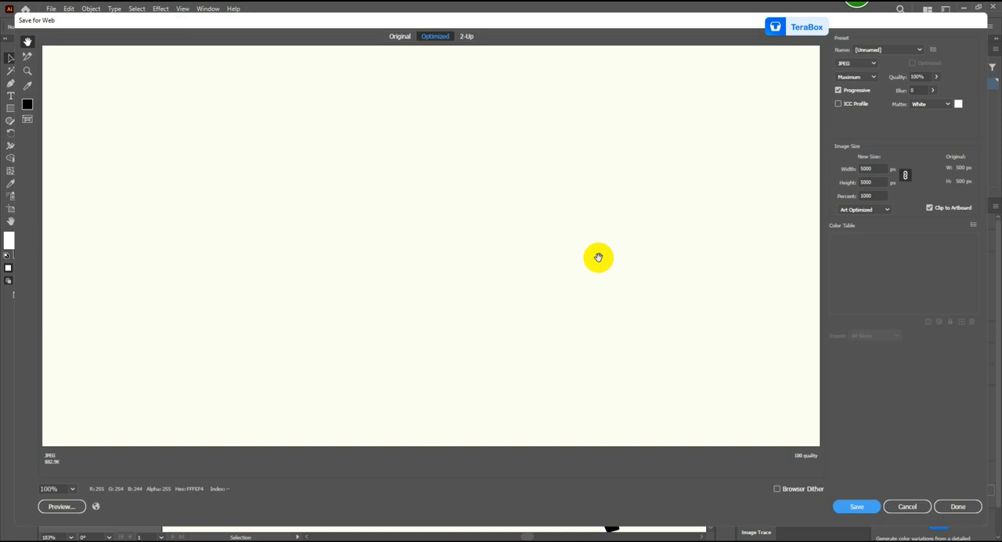
{"action": "left_click", "coordinate": [72, 489]}
{"action": "left_click", "coordinate": [83, 479]}
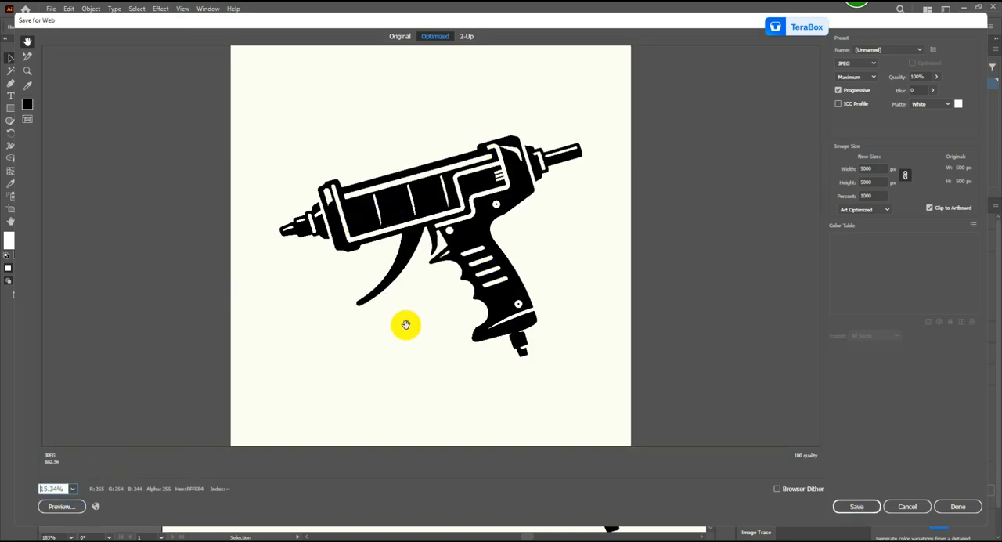
{"action": "left_click", "coordinate": [856, 507]}
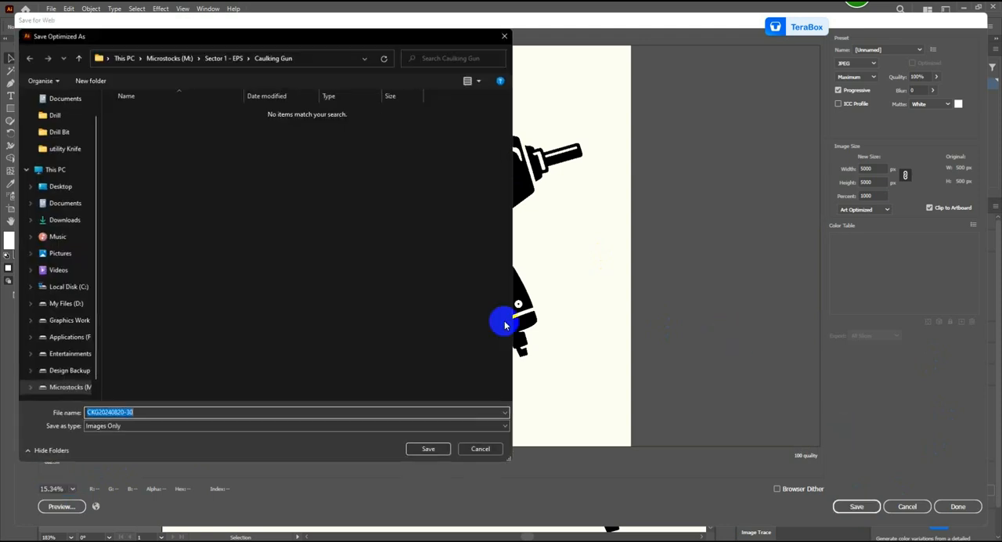
{"action": "left_click", "coordinate": [430, 449]}
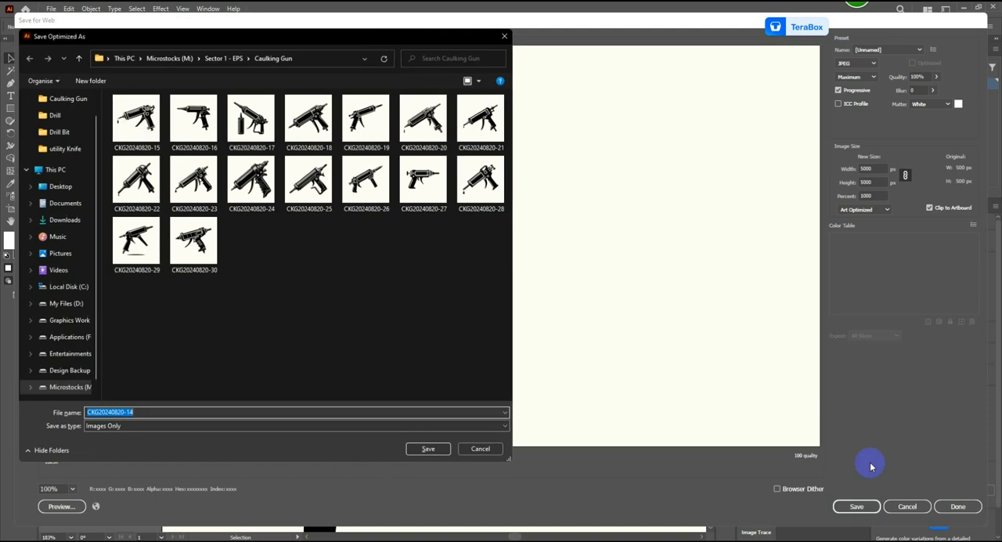
{"action": "key", "text": "Return"}
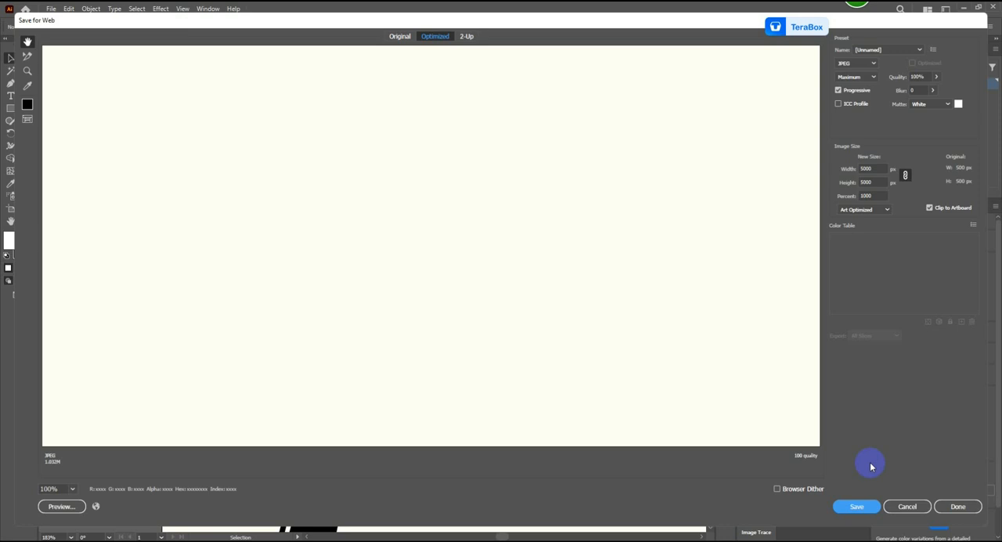
{"action": "key", "text": "Return"}
{"action": "key", "text": "Return"}
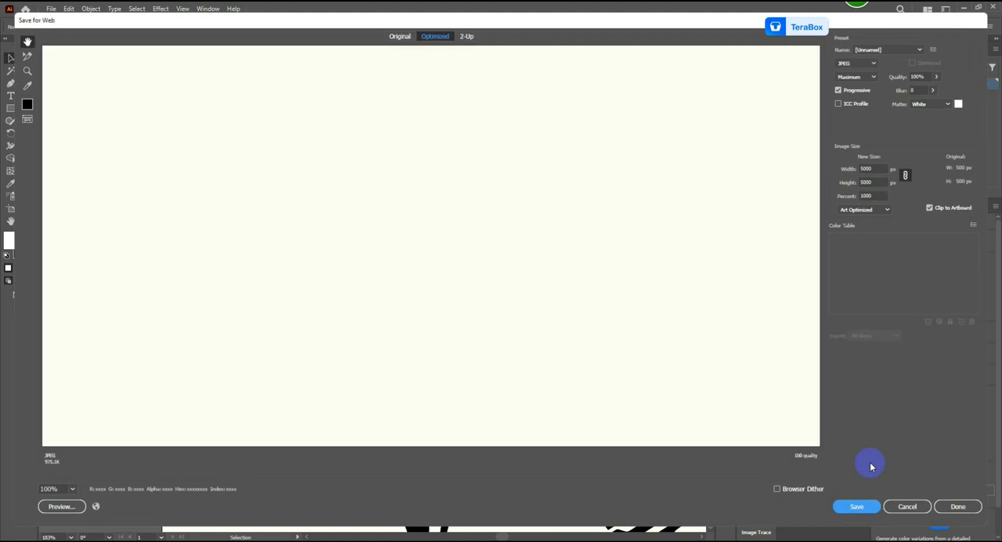
{"action": "key", "text": "Return"}
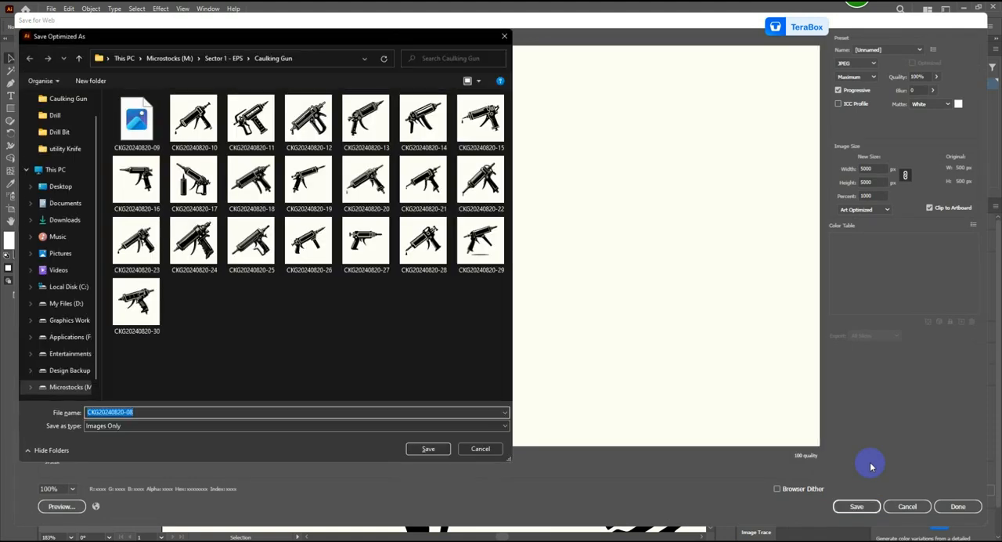
{"action": "key", "text": "Return"}
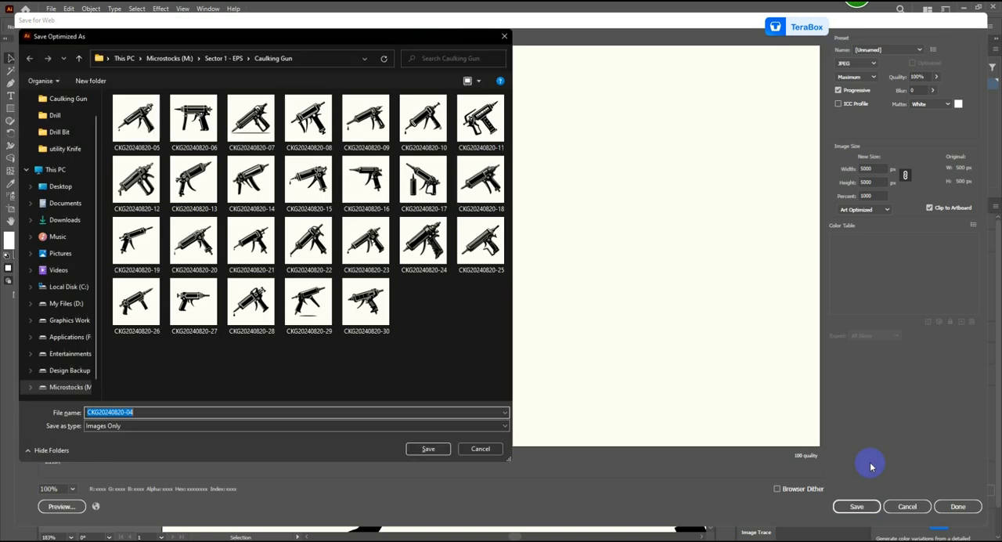
{"action": "key", "text": "Return"}
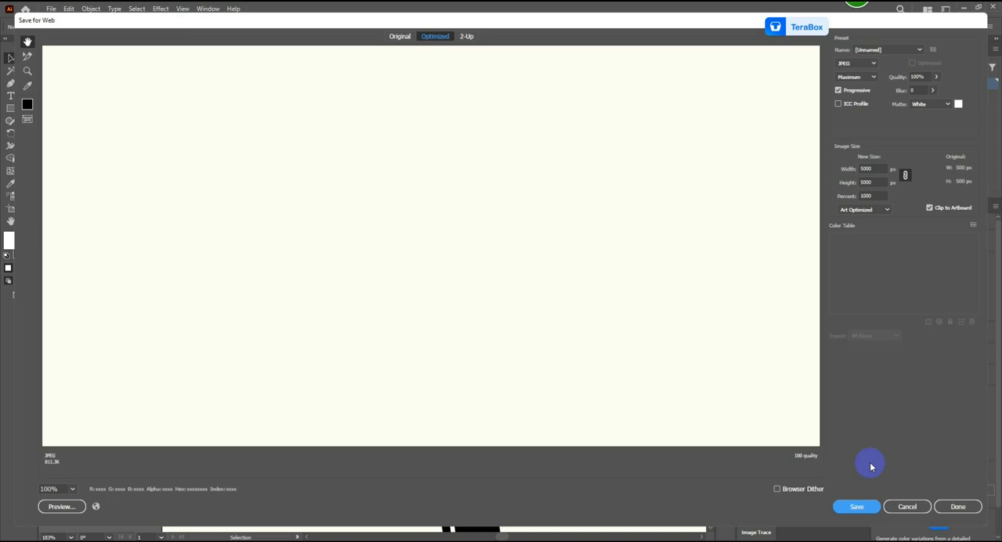
{"action": "key", "text": "Return"}
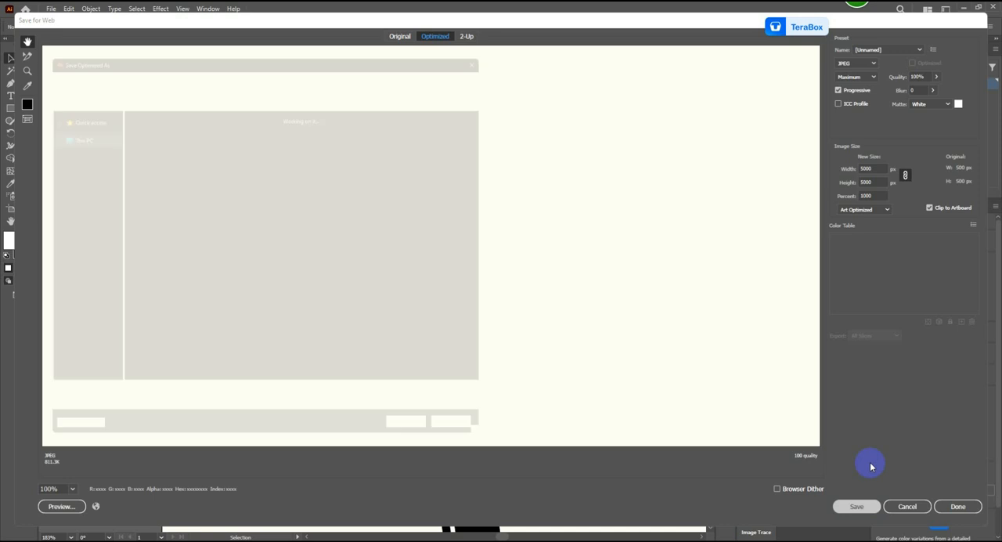
{"action": "key", "text": "Return"}
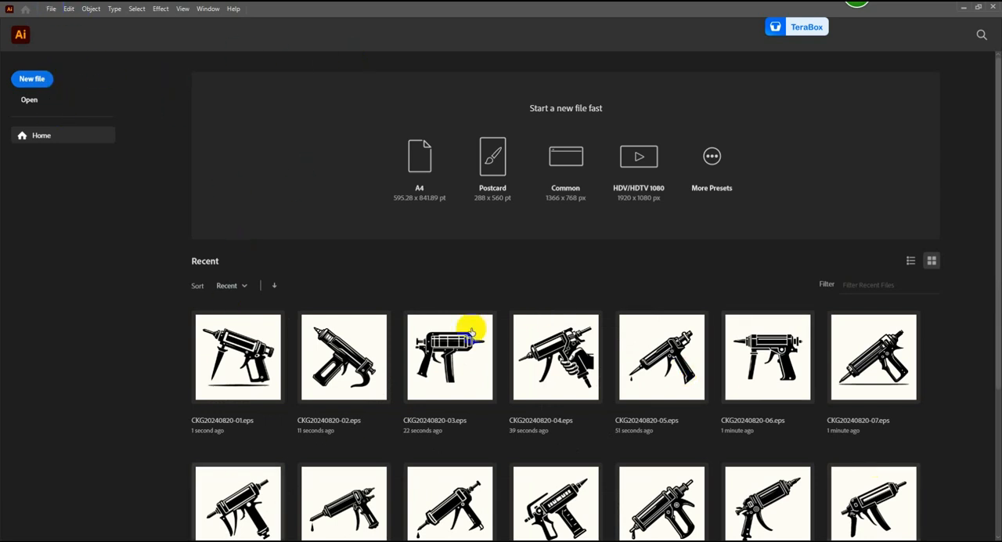
Step: In File Explorer, check the exported JPEGs beside their EPS files in Sector 1 - EPS\Caulking Gun on the Microstocks drive
{"action": "left_click", "coordinate": [966, 10]}
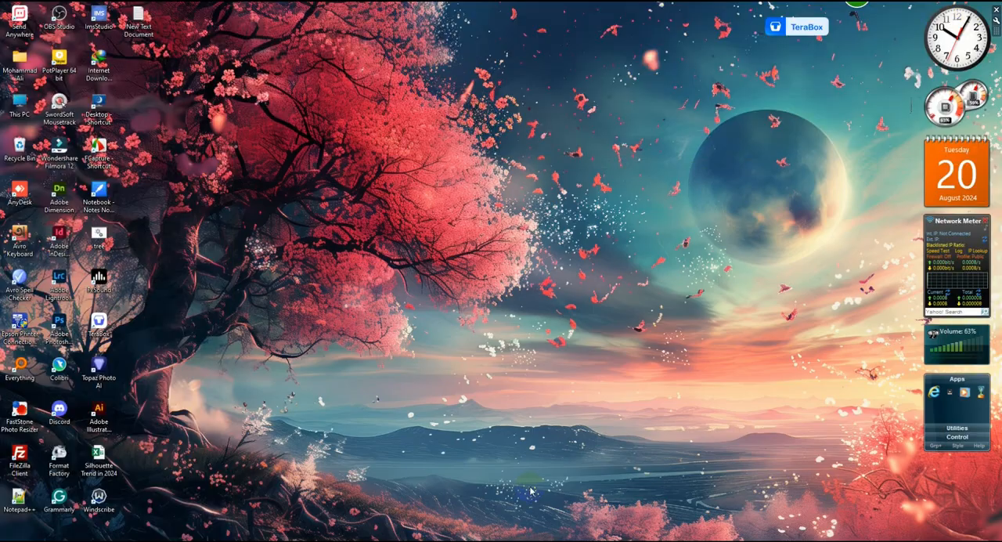
{"action": "key", "text": "super+e"}
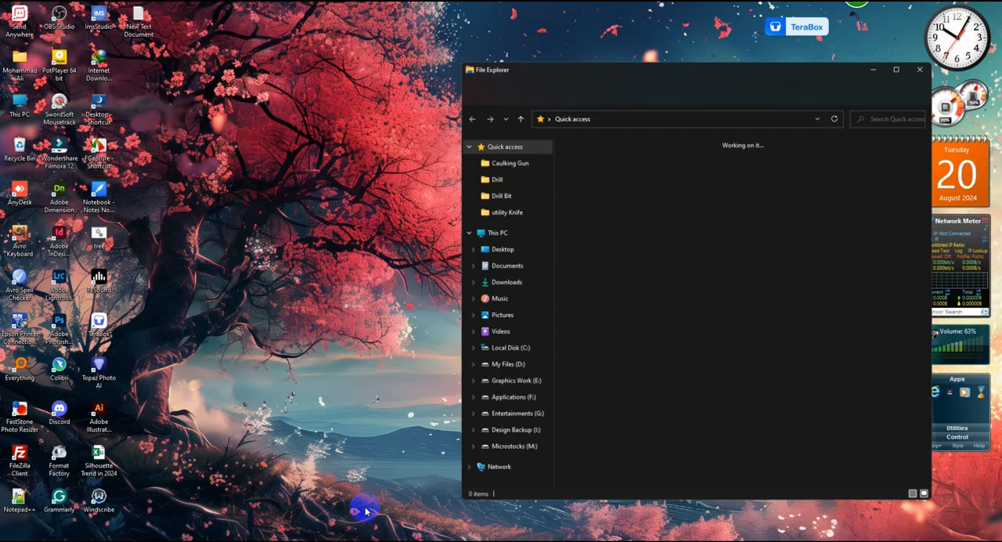
{"action": "left_click", "coordinate": [517, 449]}
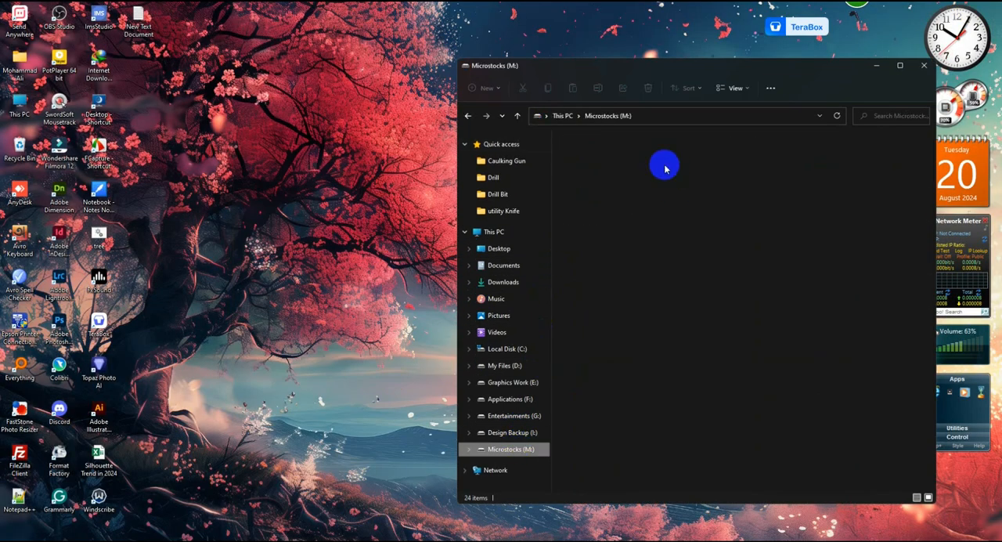
{"action": "double_click", "coordinate": [736, 262]}
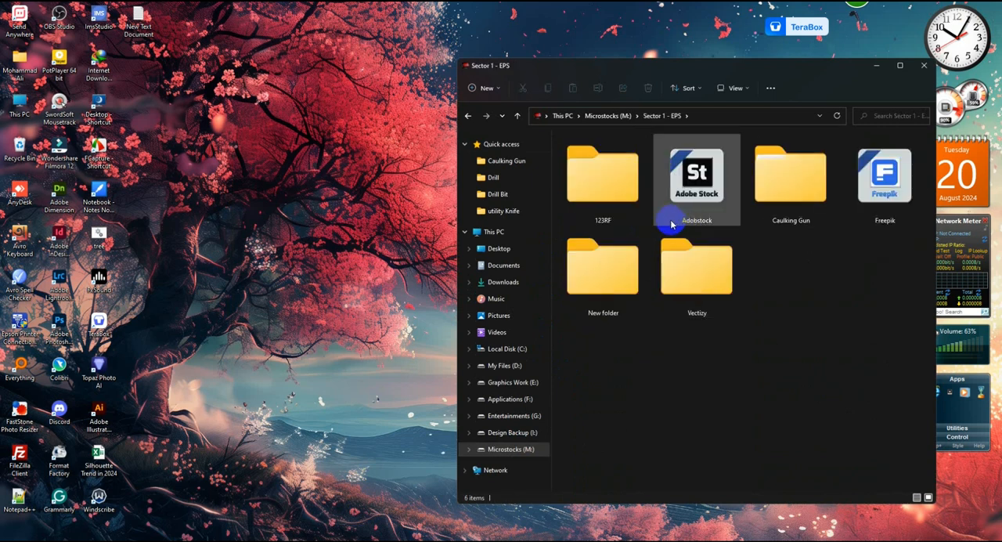
{"action": "double_click", "coordinate": [810, 204]}
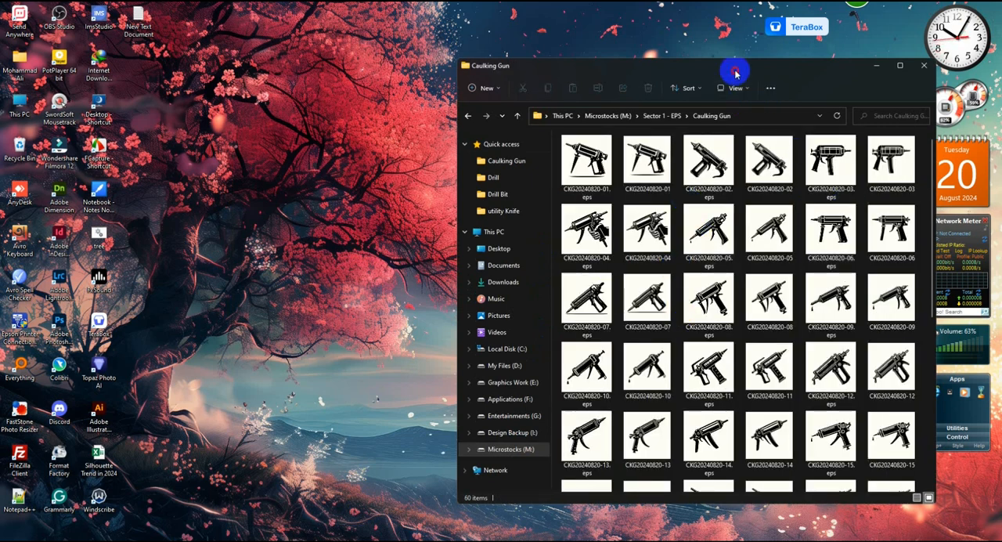
{"action": "left_click_drag", "start_coordinate": [733, 67], "coordinate": [477, 34]}
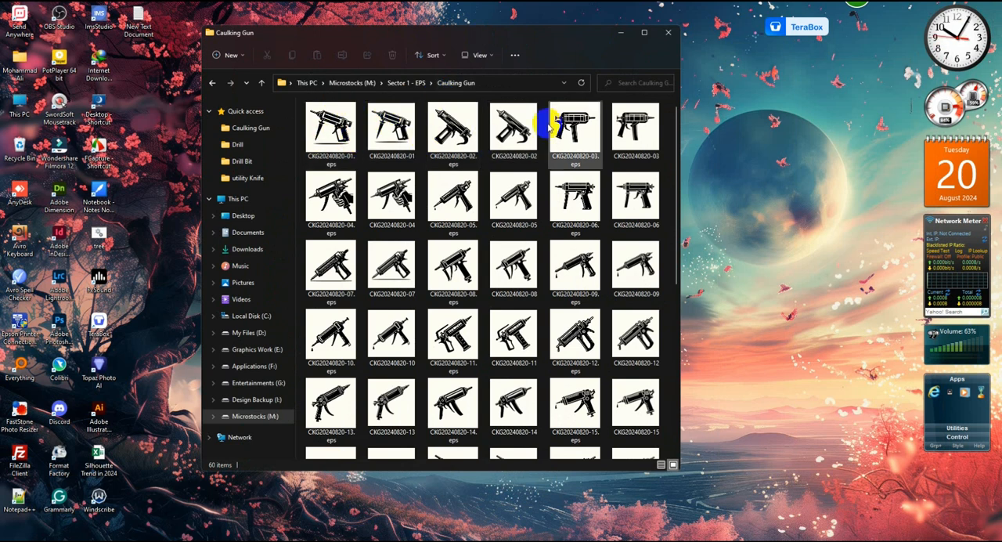
{"action": "scroll", "coordinate": [373, 232], "scroll_direction": "down", "scroll_amount": 5}
{"action": "scroll", "coordinate": [374, 239], "scroll_direction": "up", "scroll_amount": 5}
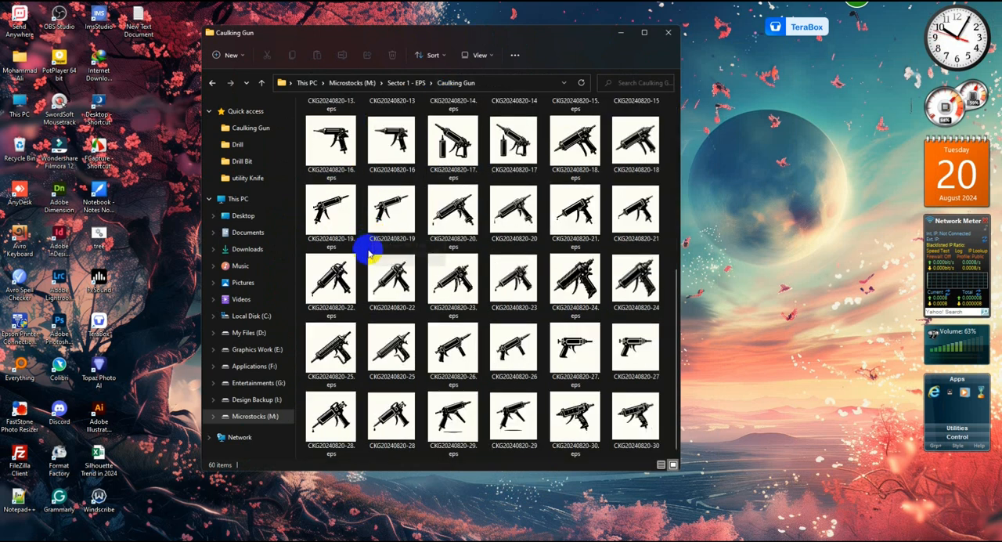
{"action": "left_click", "coordinate": [620, 33]}
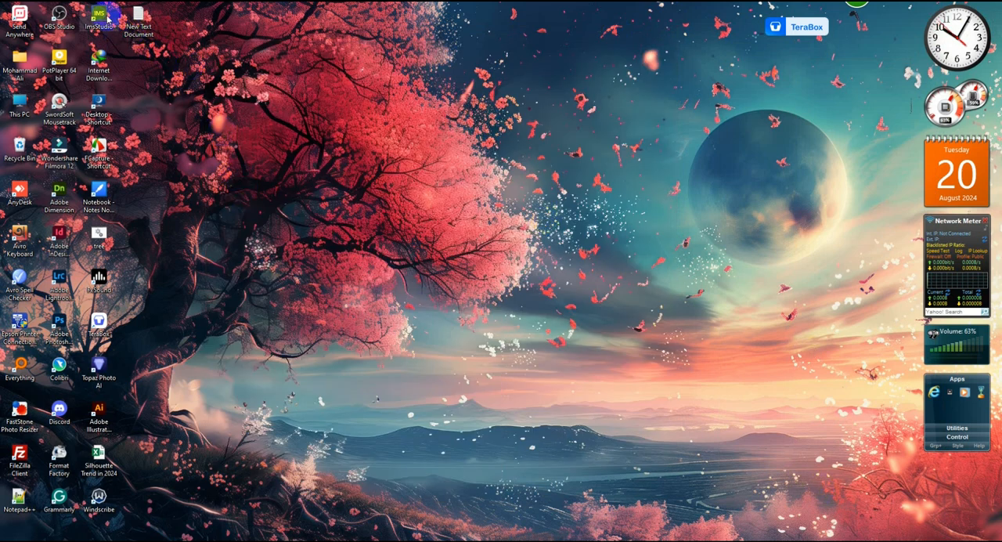
Step: Launch ImStocker Studio and clear all the old files from the Lightbox
{"action": "double_click", "coordinate": [112, 14]}
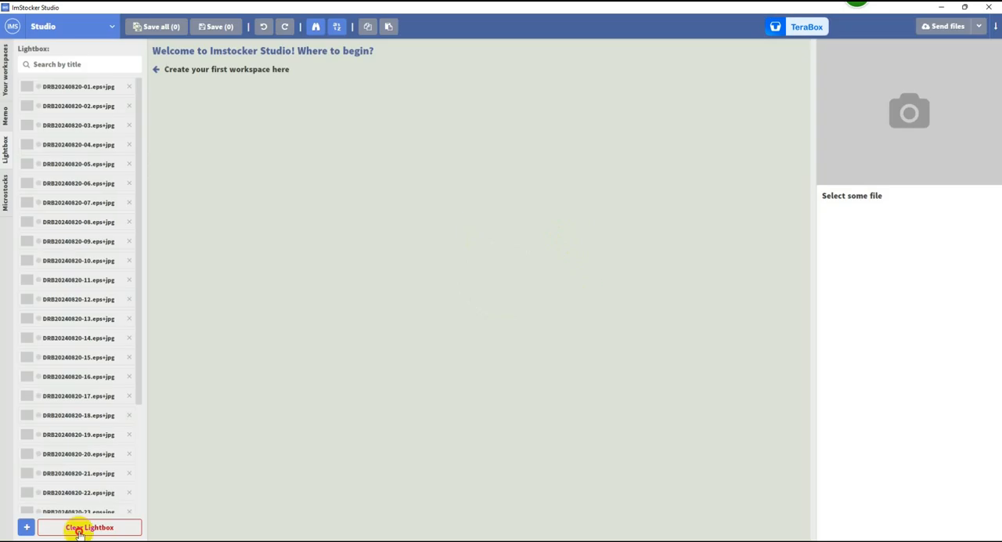
{"action": "left_click", "coordinate": [79, 530]}
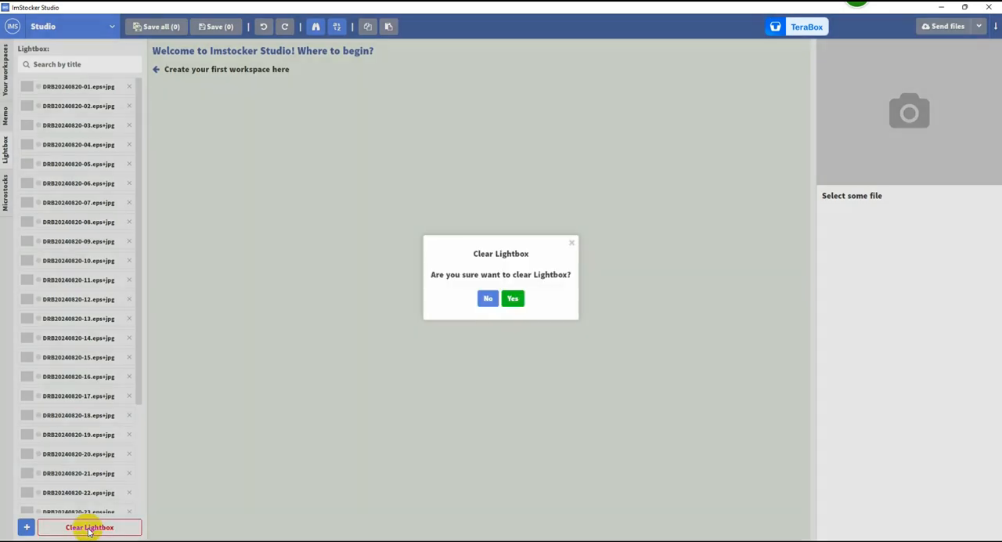
{"action": "left_click", "coordinate": [513, 296]}
Step: Add all EPS and JPEG files from Sector 1 - EPS\Caulking Gun to the Lightbox and look through the added list
{"action": "left_click", "coordinate": [90, 207]}
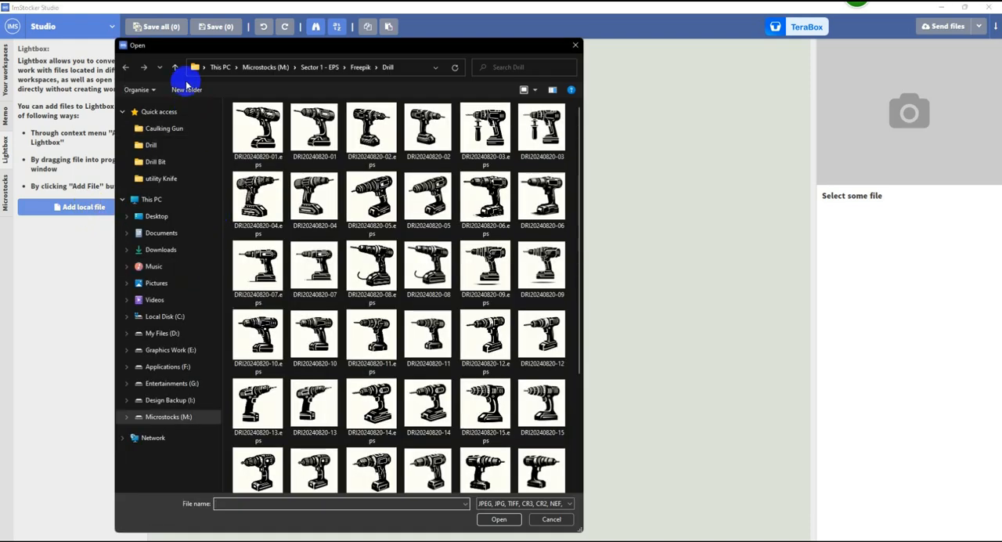
{"action": "left_click", "coordinate": [177, 69]}
{"action": "left_click", "coordinate": [177, 69]}
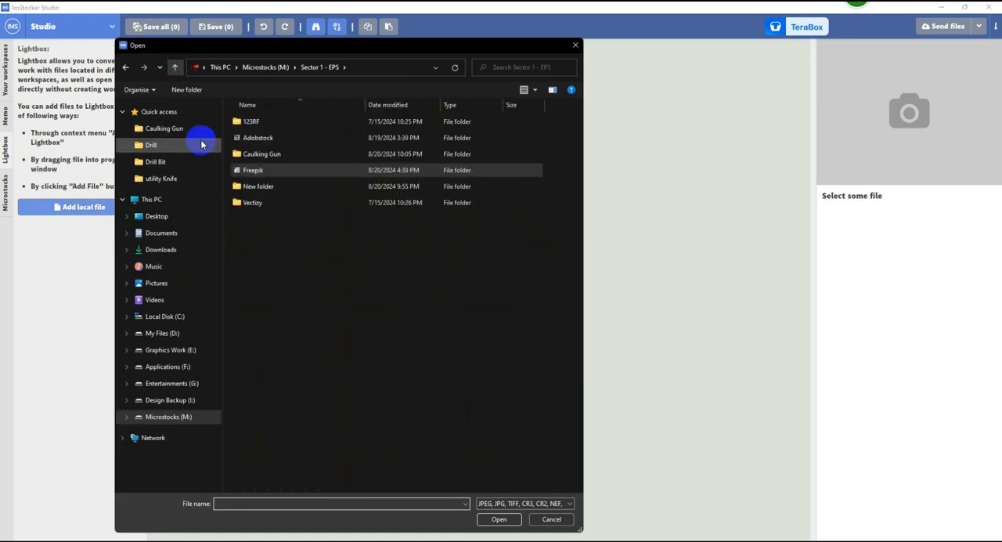
{"action": "double_click", "coordinate": [282, 155]}
{"action": "left_click", "coordinate": [263, 127]}
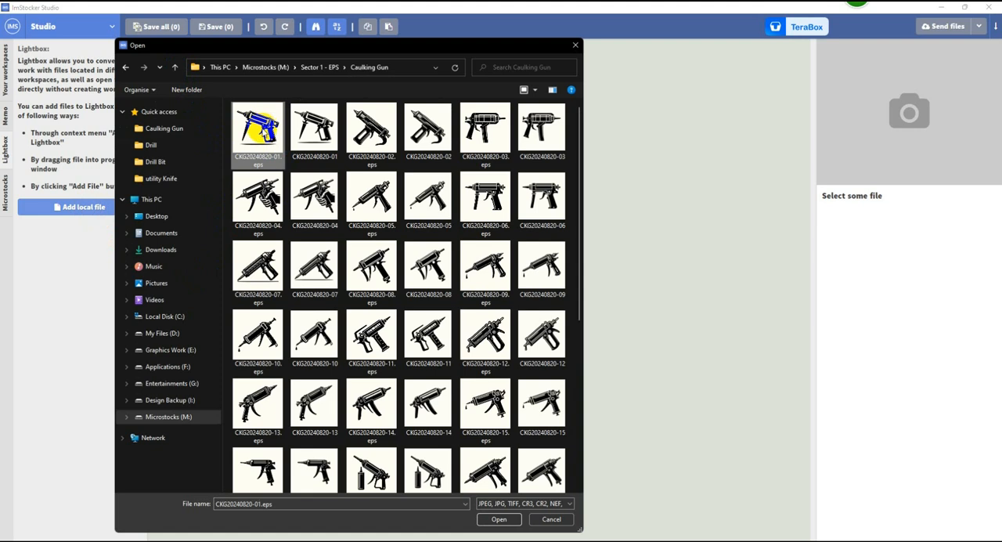
{"action": "key", "text": "ctrl+a"}
{"action": "left_click", "coordinate": [499, 519]}
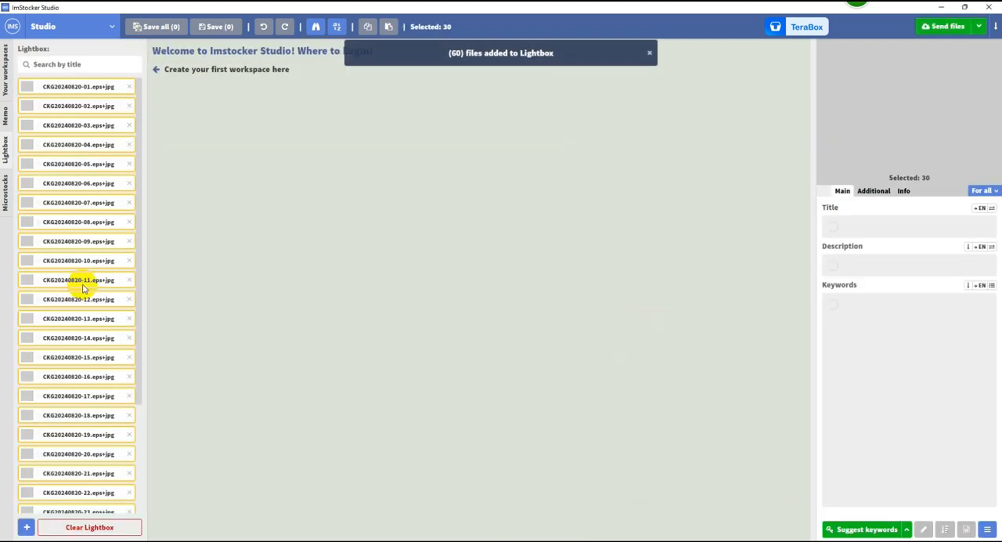
{"action": "scroll", "coordinate": [81, 287], "scroll_direction": "down", "scroll_amount": 3}
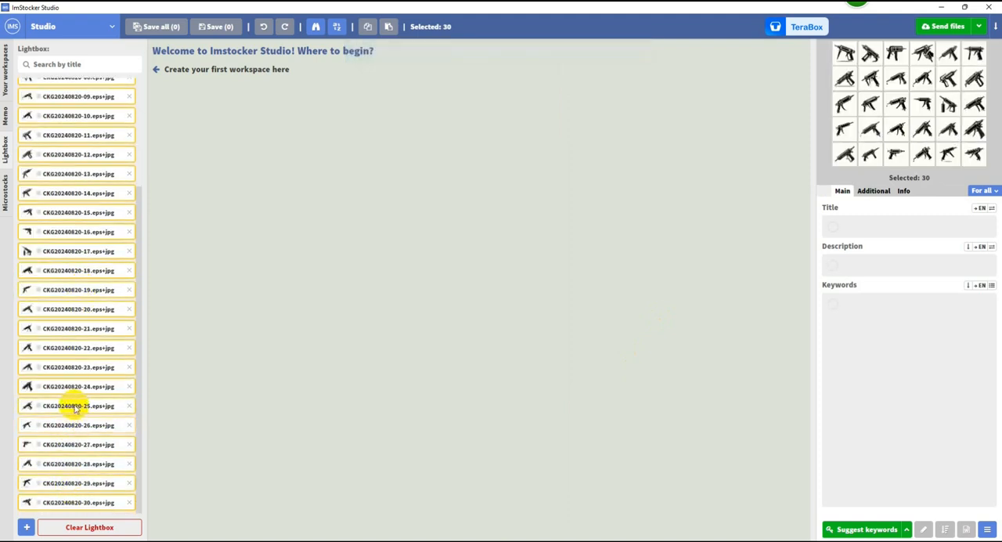
{"action": "scroll", "coordinate": [78, 368], "scroll_direction": "up", "scroll_amount": 3}
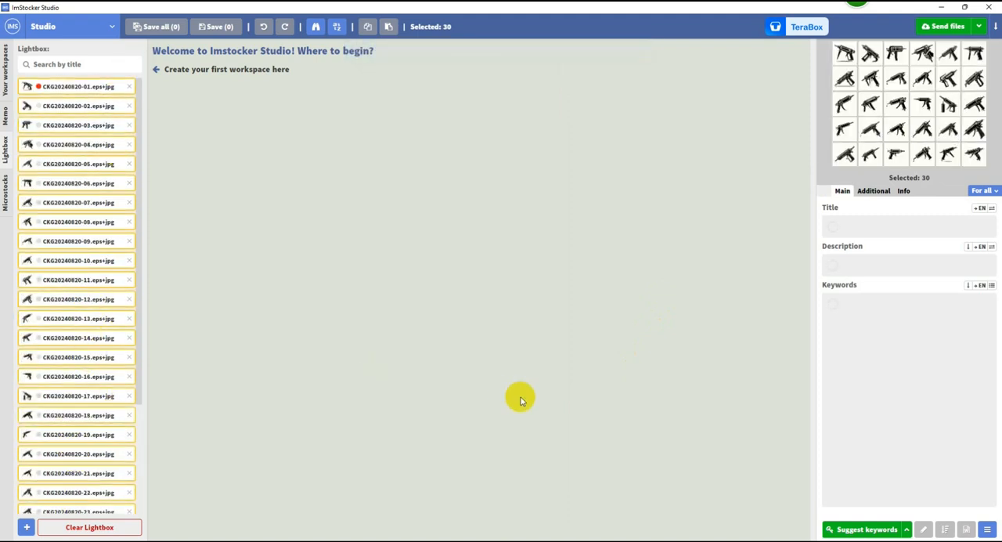
Step: In the browser, copy the item name Caulking Gun from the Silhouette 2x sheet's Home Tools column and return to ImStocker Studio
{"action": "key", "text": "alt+Tab"}
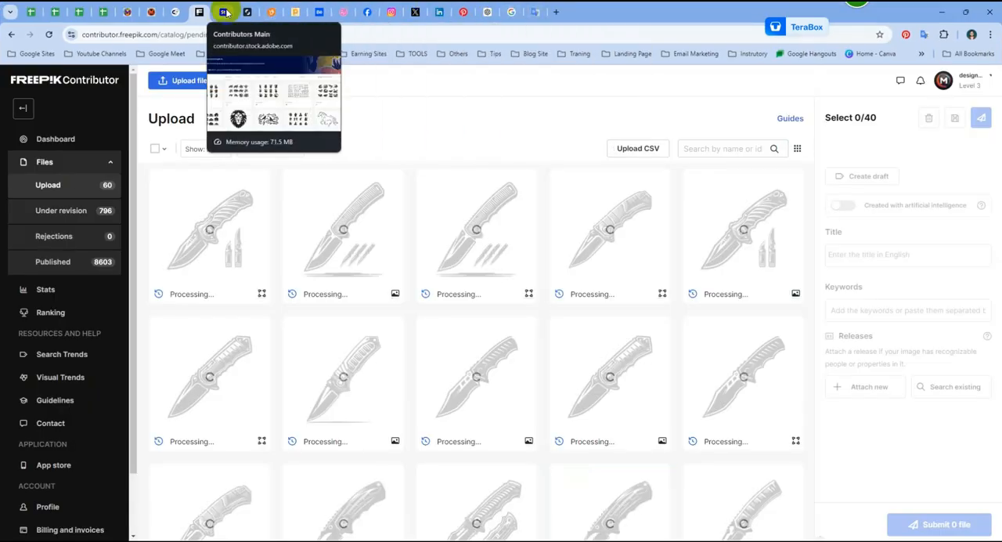
{"action": "left_click", "coordinate": [487, 12]}
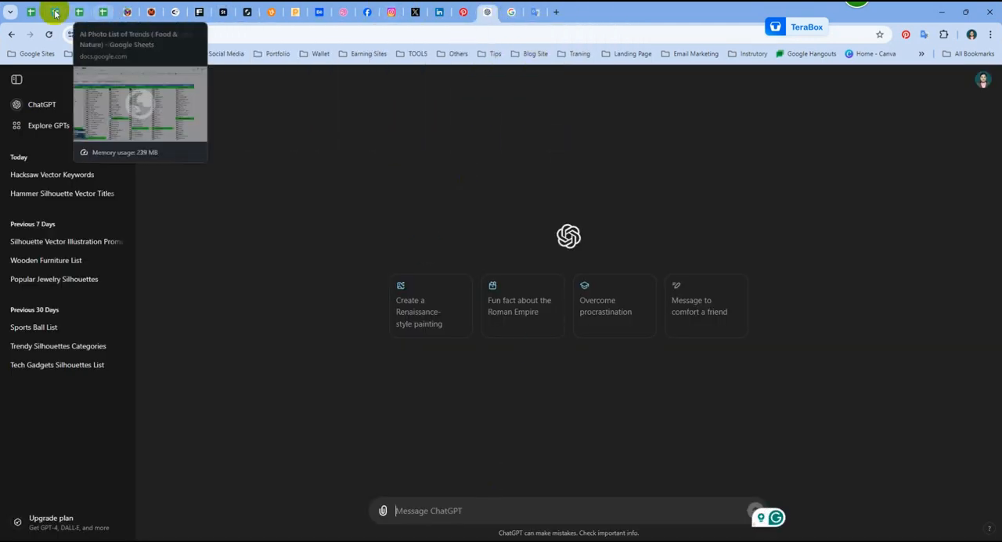
{"action": "left_click", "coordinate": [30, 12]}
{"action": "left_click", "coordinate": [638, 363]}
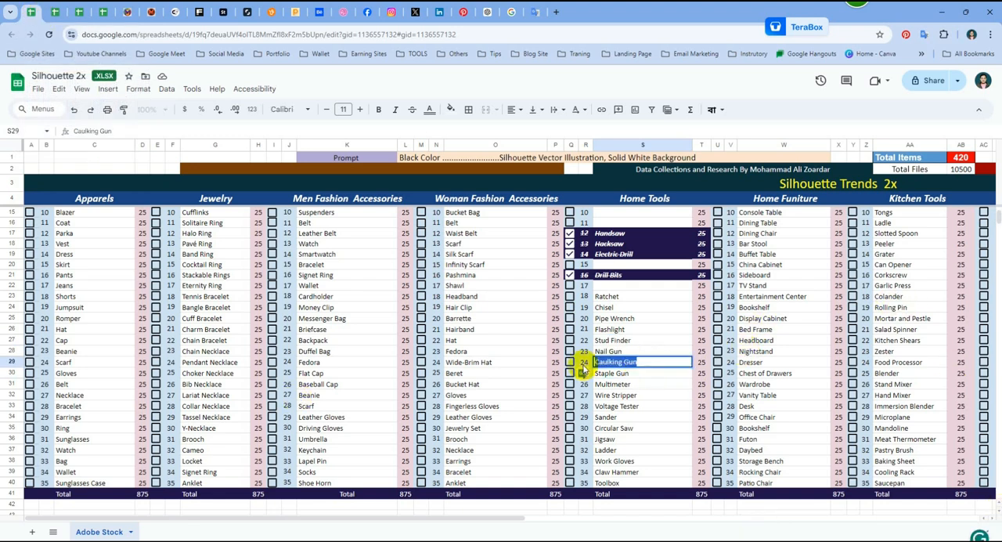
{"action": "left_click", "coordinate": [941, 11]}
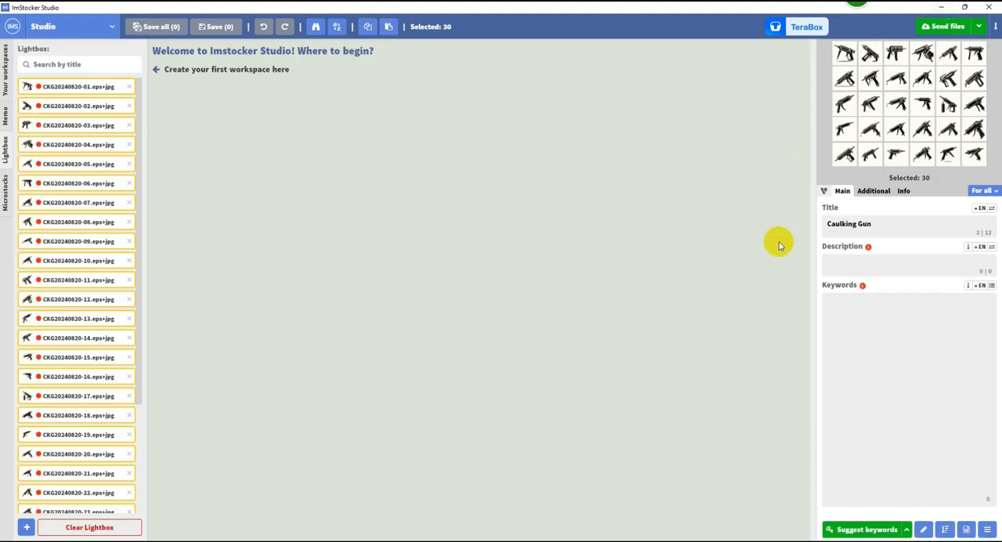
Step: Title all the selected files "Caulking Gun Silhouette Vector Illustration Design", correcting the spelling of Silhouette
{"action": "left_click_drag", "start_coordinate": [890, 220], "coordinate": [782, 224]}
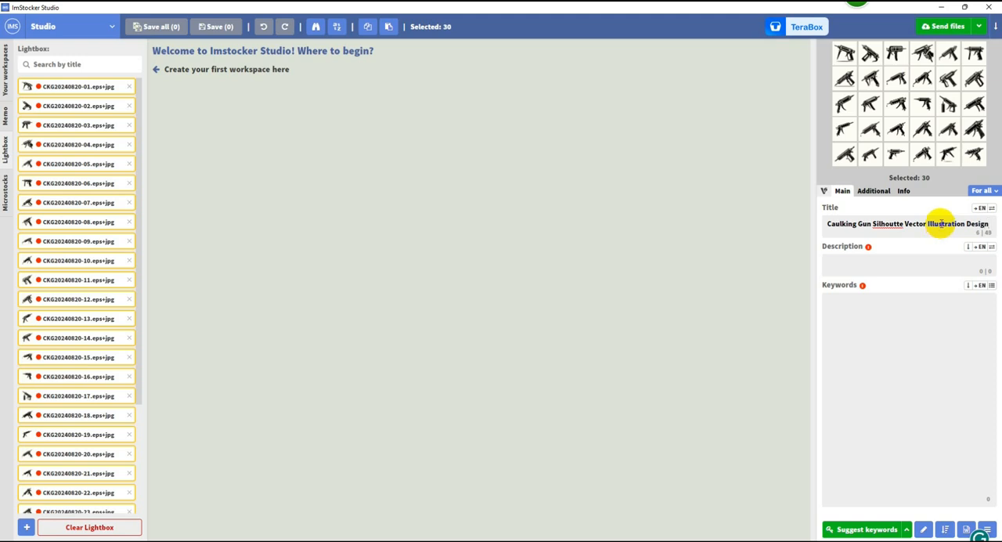
{"action": "right_click", "coordinate": [883, 227]}
{"action": "left_click", "coordinate": [908, 231]}
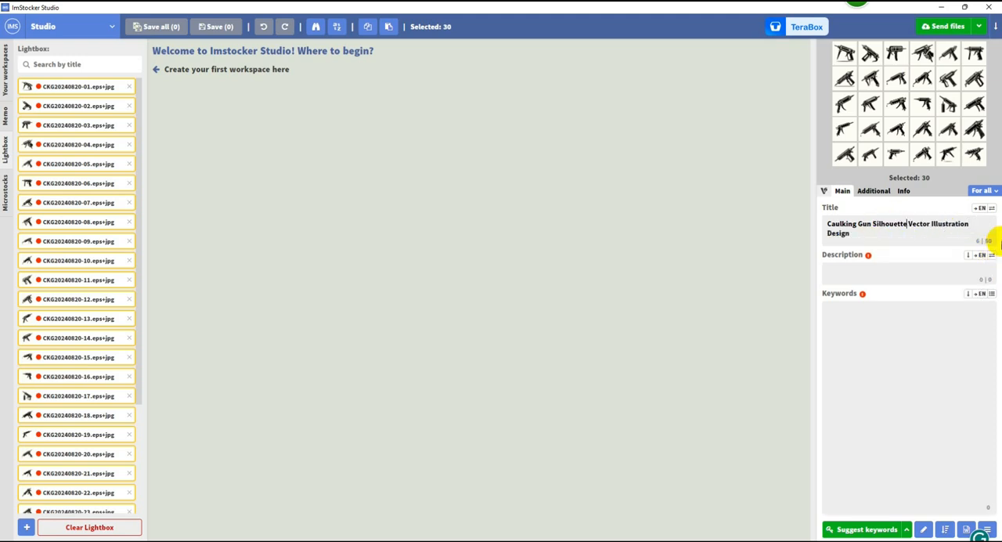
Step: Copy the full caulking gun title from the Title field and switch to ChatGPT in the browser
{"action": "left_click_drag", "start_coordinate": [847, 232], "coordinate": [805, 222]}
{"action": "key", "text": "ctrl+c"}
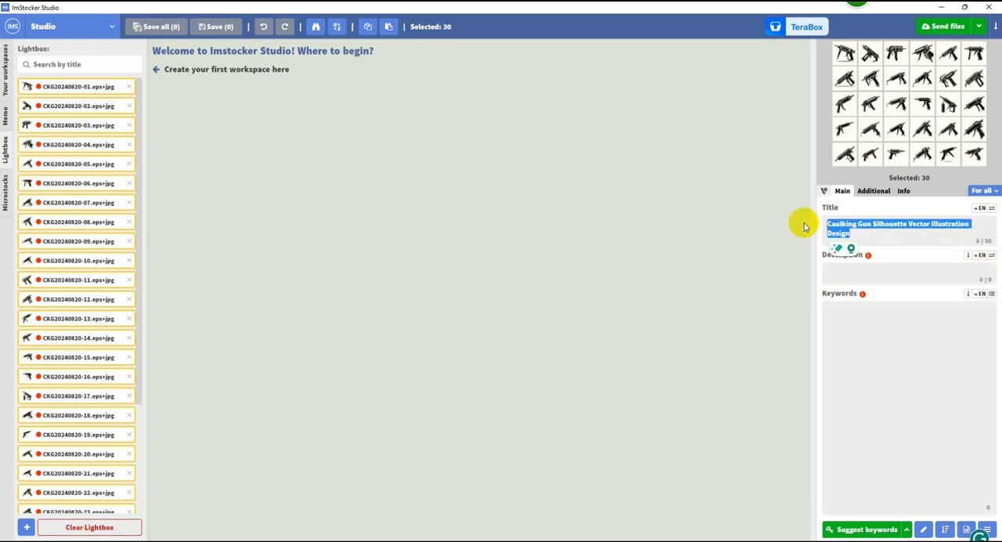
{"action": "key", "text": "alt+Tab"}
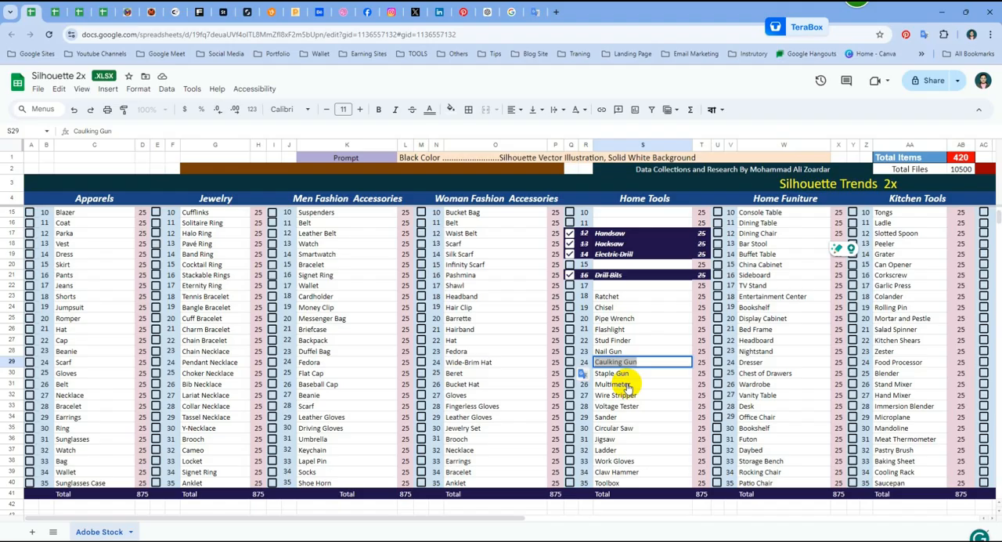
{"action": "left_click", "coordinate": [489, 13]}
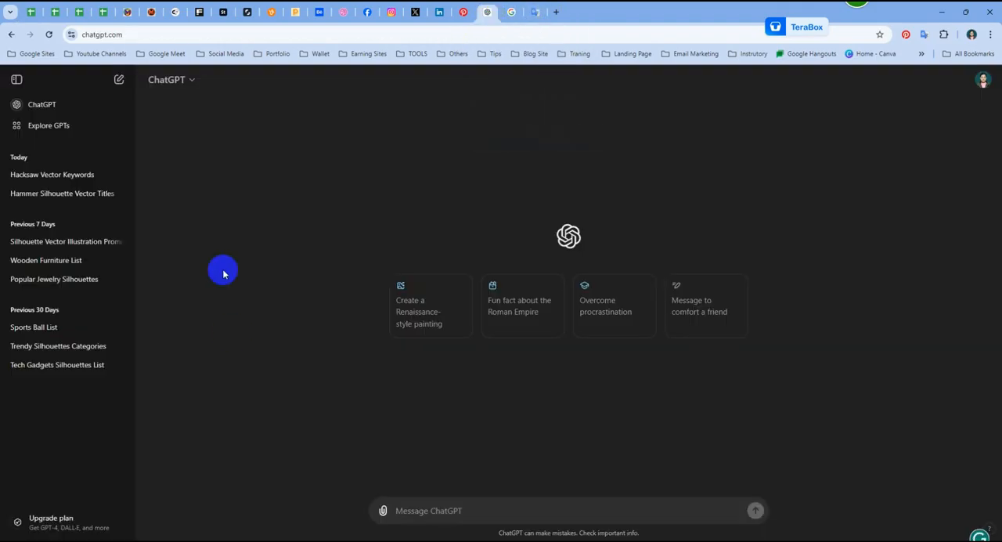
Step: Try to open the earlier Hacksaw Vector Keywords and Hammer Silhouette Vector Titles chats, and reload the ChatGPT page
{"action": "left_click", "coordinate": [87, 180]}
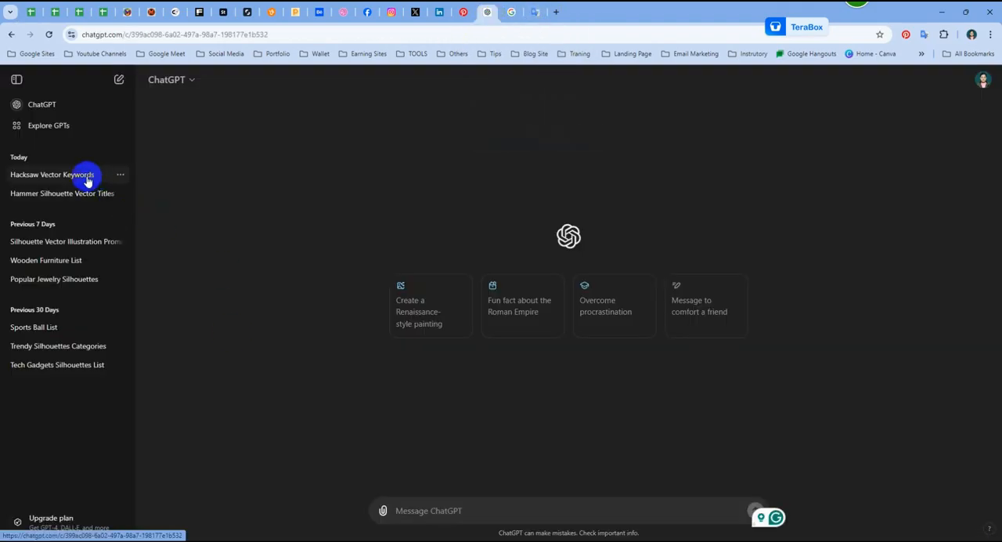
{"action": "left_click", "coordinate": [73, 200]}
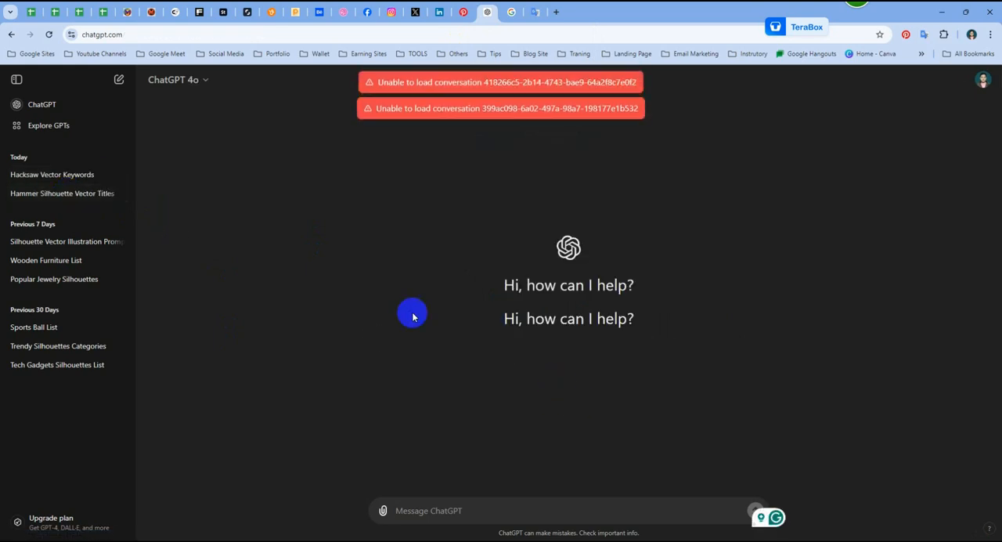
{"action": "left_click", "coordinate": [43, 194]}
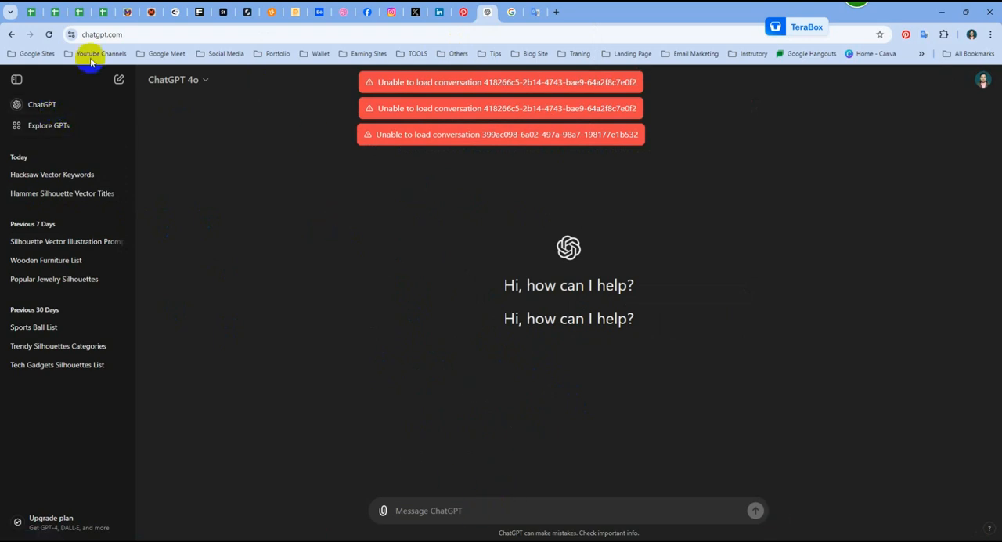
{"action": "left_click", "coordinate": [49, 34]}
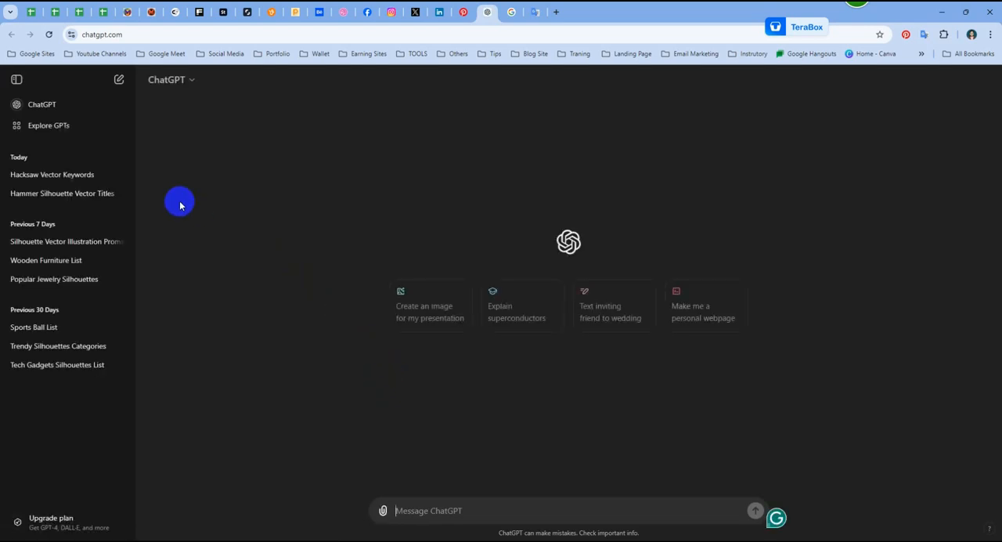
Step: Send ChatGPT the copied title with the request "suggest 5 similar titles", correcting the spelling of similar and titles
{"action": "left_click", "coordinate": [430, 507]}
{"action": "key", "text": "ctrl+v"}
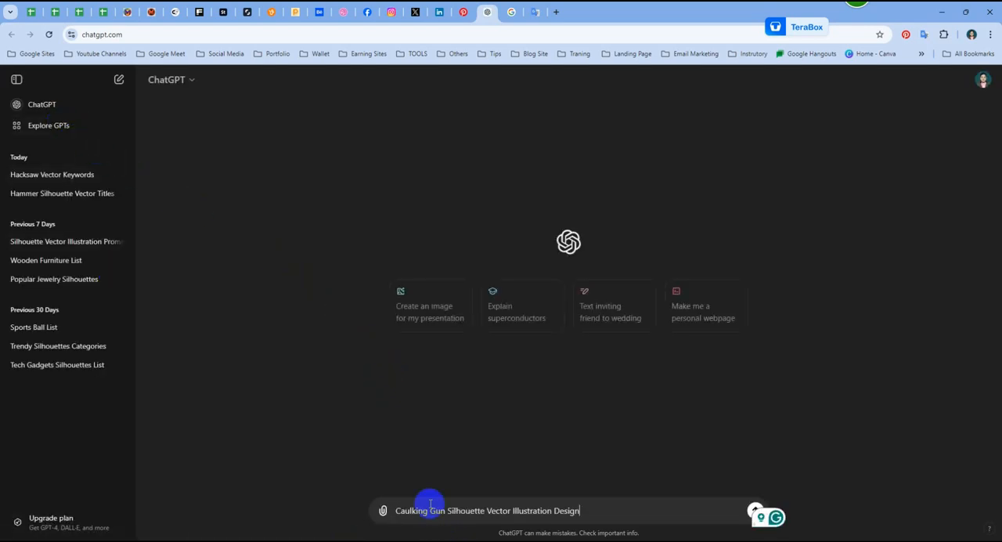
{"action": "key", "text": "shift+Return"}
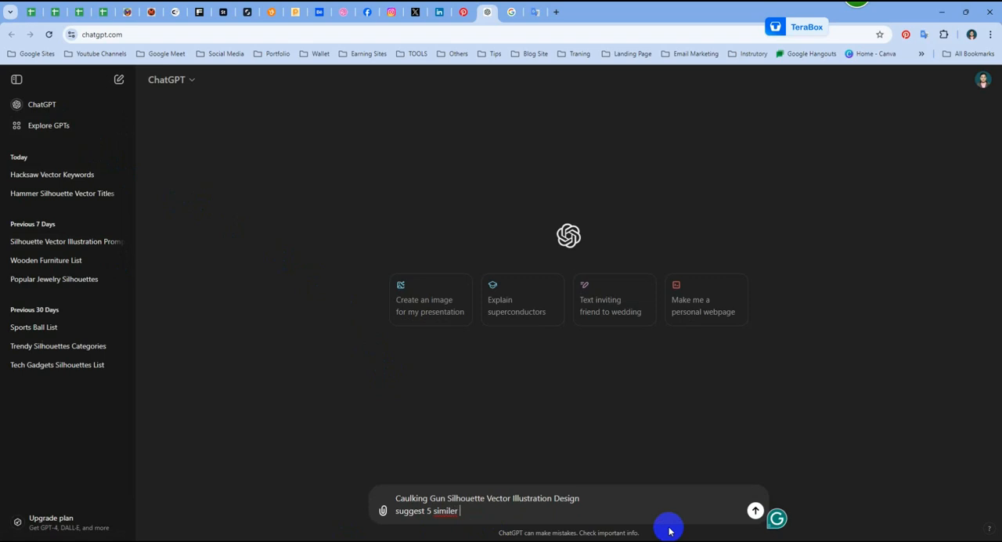
{"action": "right_click", "coordinate": [436, 513]}
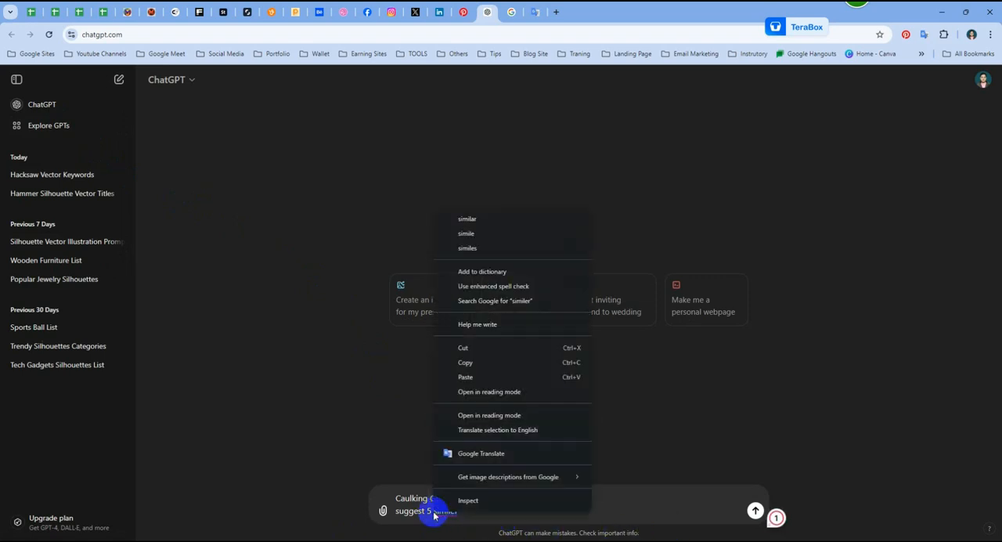
{"action": "left_click", "coordinate": [510, 219]}
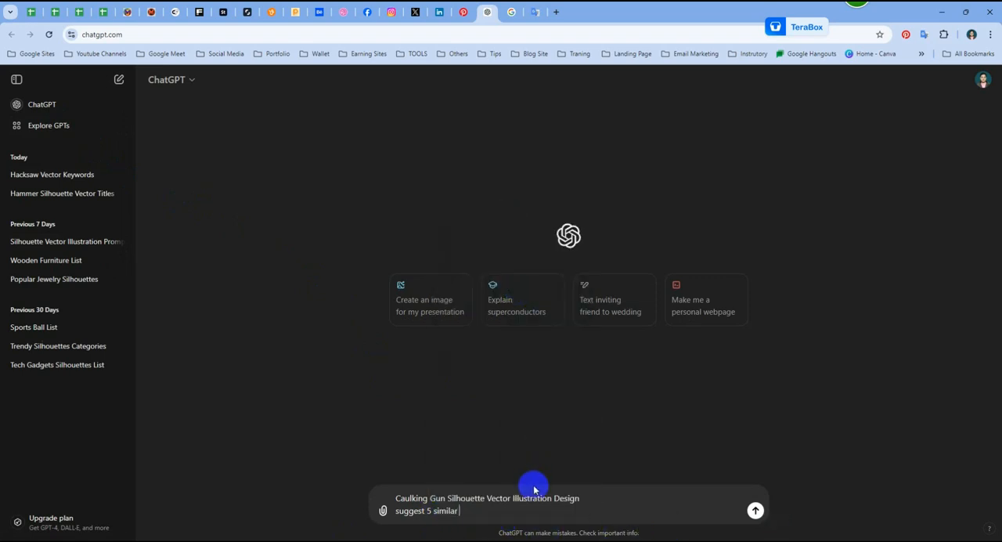
{"action": "type", "text": "titels"}
{"action": "right_click", "coordinate": [470, 511]}
{"action": "left_click", "coordinate": [555, 214]}
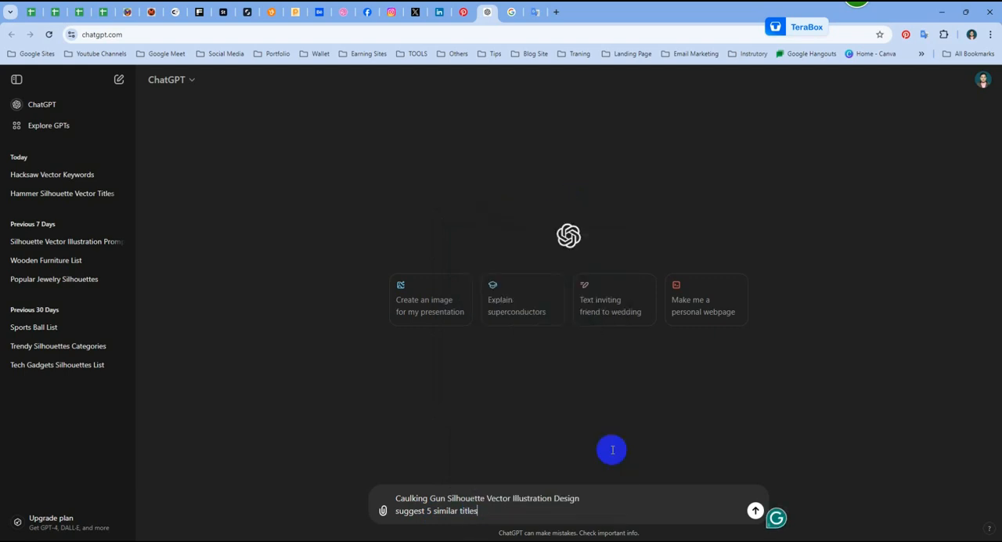
{"action": "left_click", "coordinate": [755, 511]}
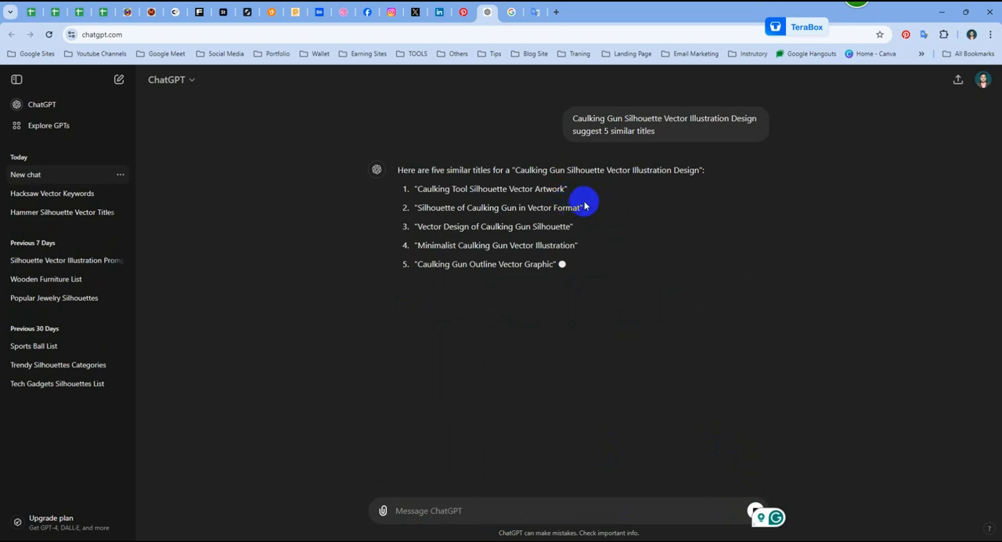
Step: Copy the suggestion "Silhouette of Caulking Gun in Vector Format" and use it as title and description of the selected files in ImStocker Studio
{"action": "left_click_drag", "start_coordinate": [582, 206], "coordinate": [417, 209]}
{"action": "key", "text": "ctrl+c"}
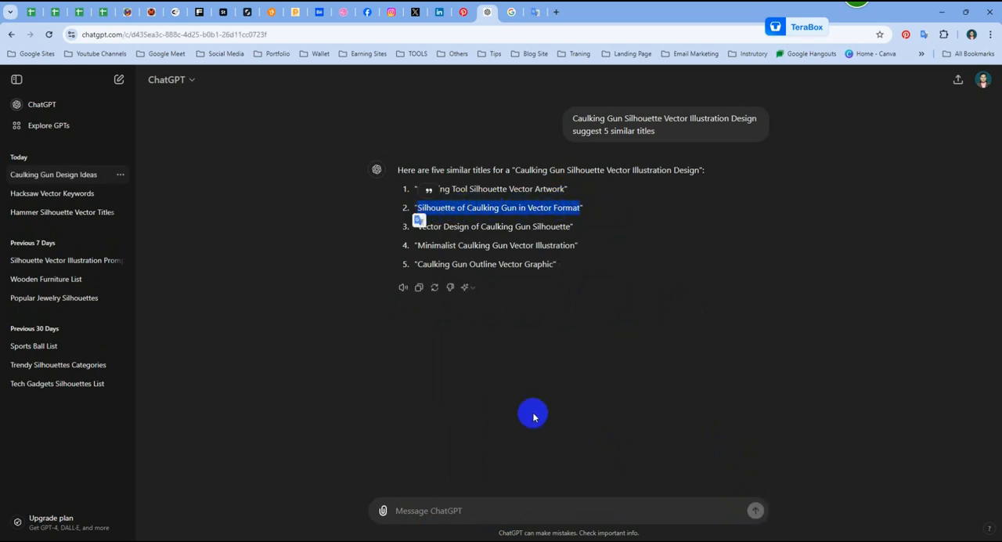
{"action": "left_click", "coordinate": [941, 11]}
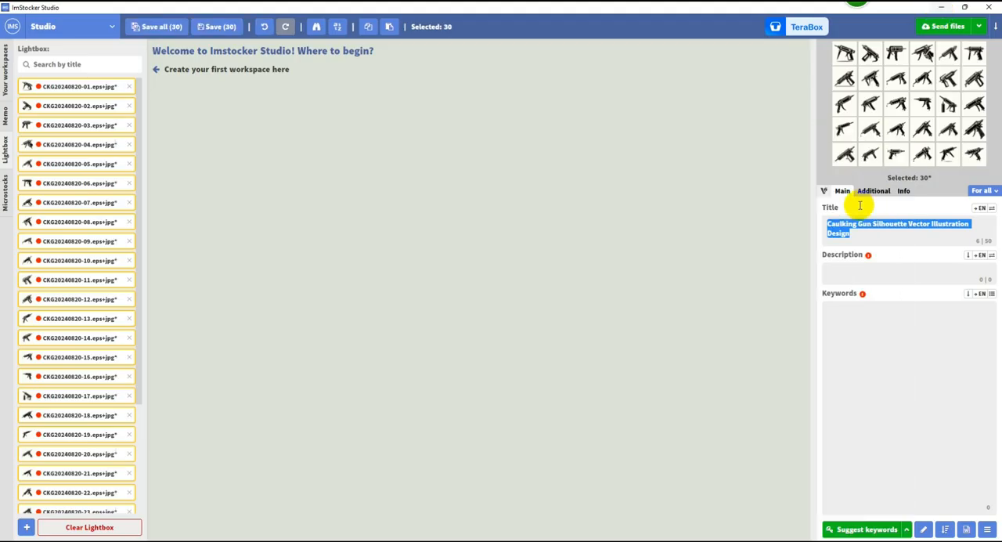
{"action": "key", "text": "ctrl+v"}
{"action": "left_click", "coordinate": [869, 257]}
{"action": "key", "text": "ctrl+v"}
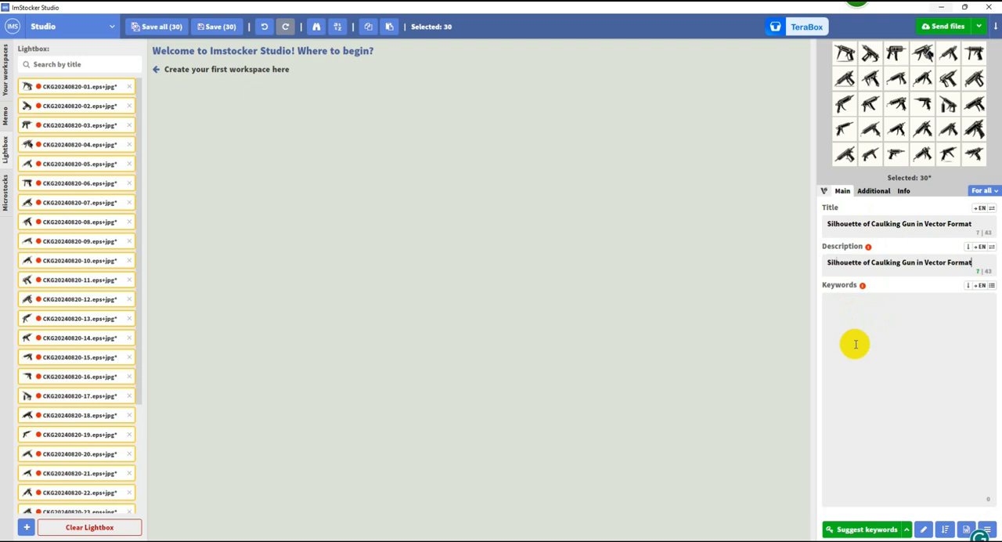
Step: Open keyword suggestions for the selected files and minimize the Keyworder window
{"action": "left_click", "coordinate": [866, 528]}
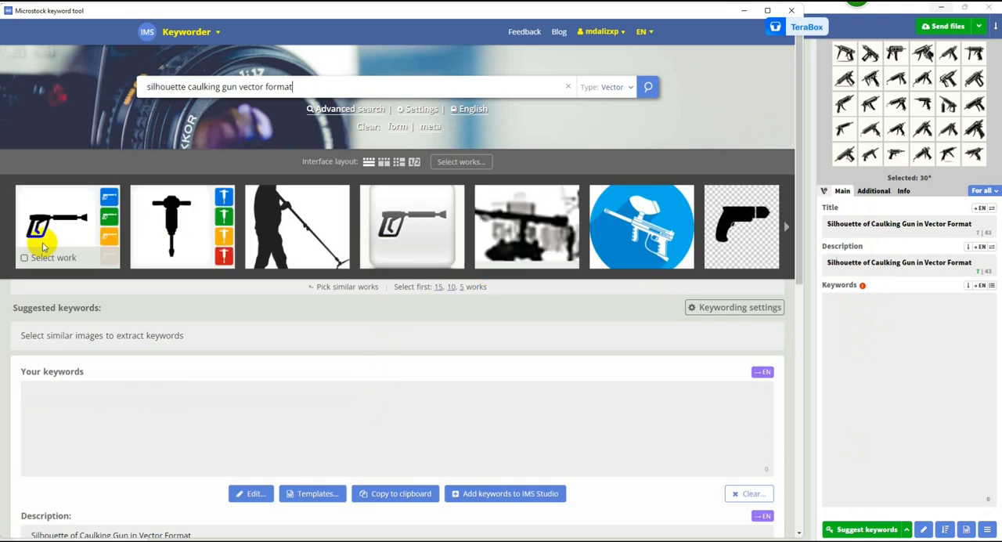
{"action": "left_click", "coordinate": [741, 12]}
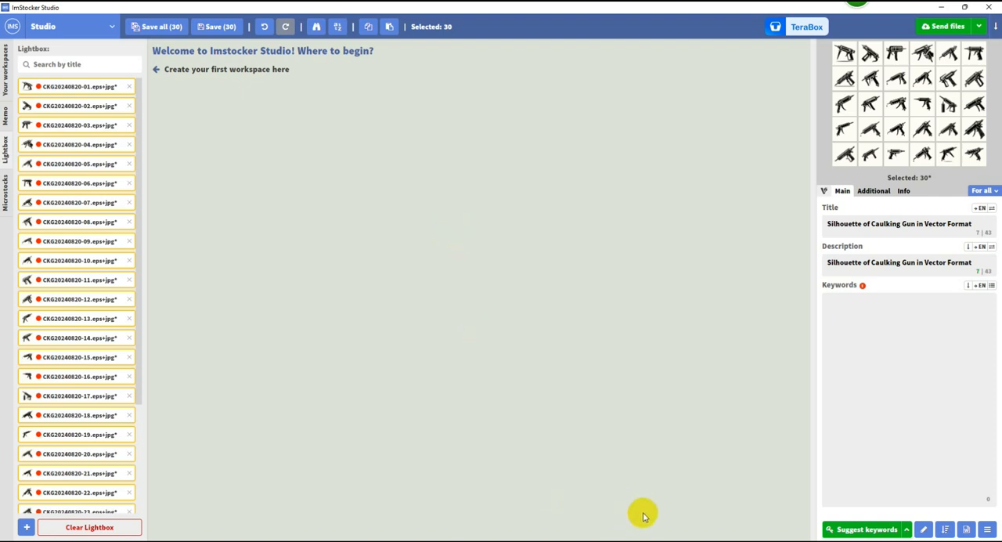
Step: In a new ChatGPT chat, send "Silhouette of Caulking Gun in Vector Format" with "now , give me 50 best keywords" and stop the response partway
{"action": "left_click", "coordinate": [617, 540]}
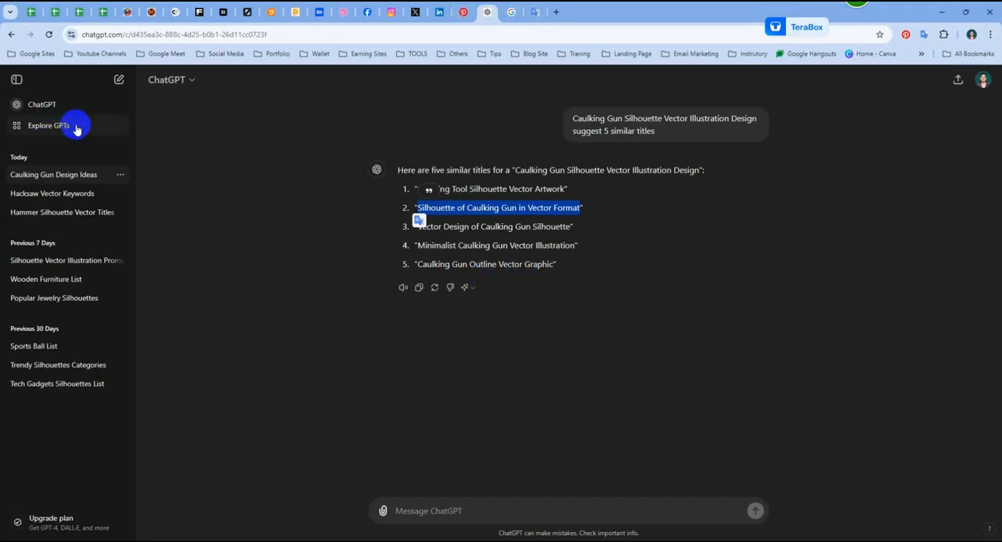
{"action": "left_click", "coordinate": [65, 100]}
{"action": "left_click", "coordinate": [474, 510]}
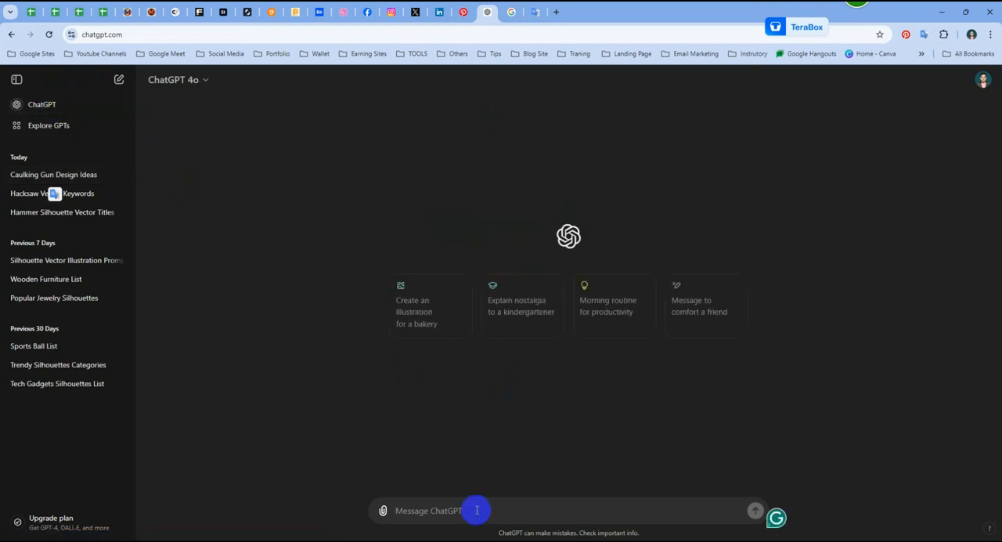
{"action": "key", "text": "ctrl+v"}
{"action": "key", "text": "shift+Return"}
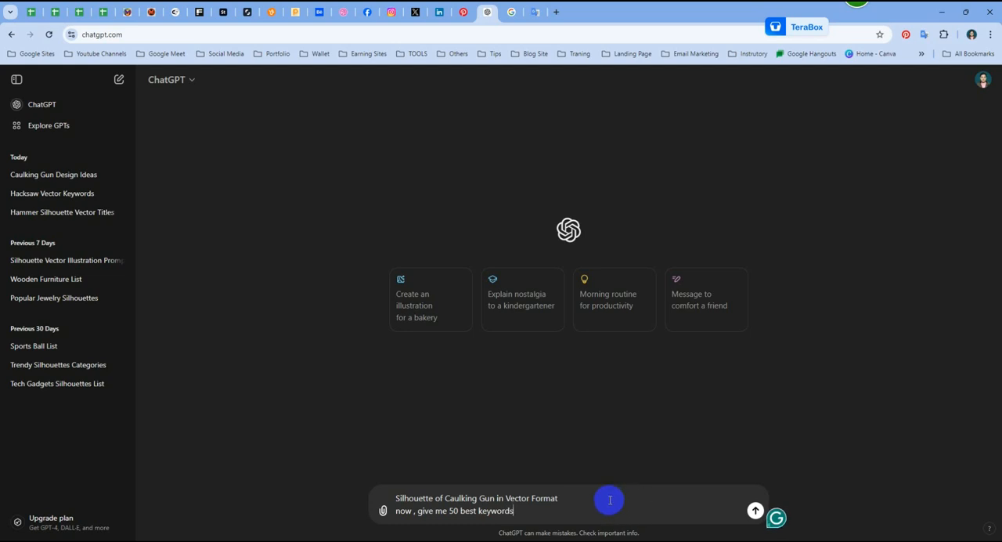
{"action": "left_click", "coordinate": [755, 510]}
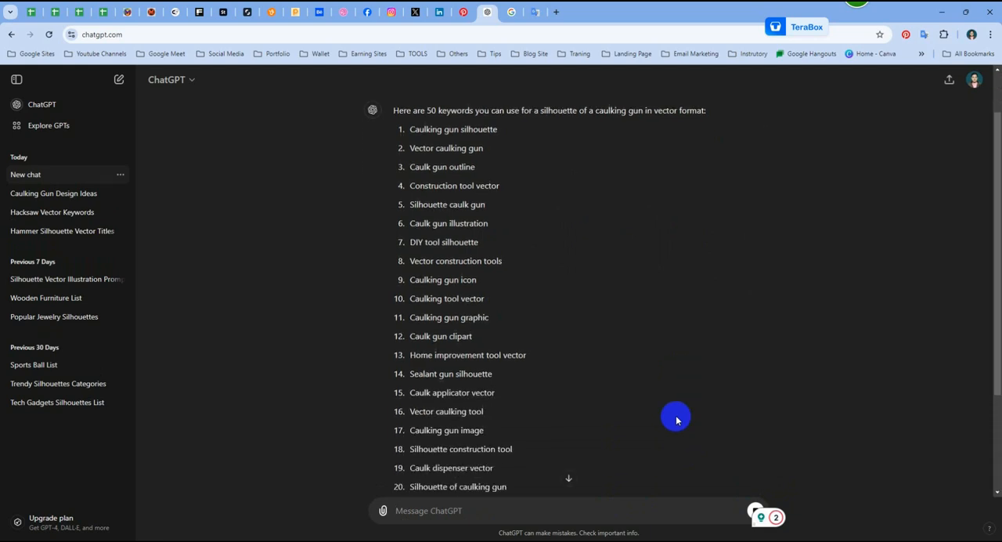
{"action": "left_click", "coordinate": [752, 509]}
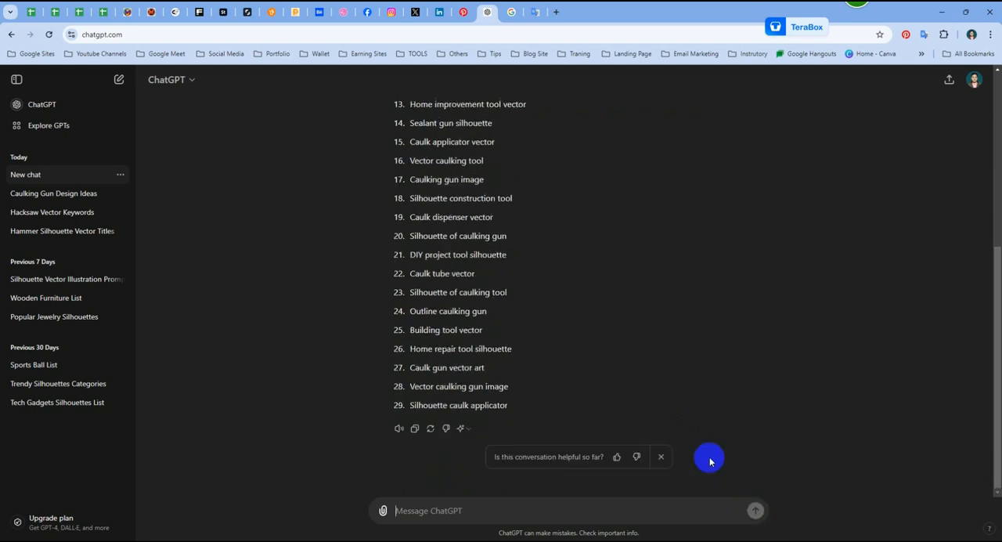
Step: Reuse the previous prompt with its request reworded to "suggest 50 keywords", send it, and stop the response partway
{"action": "scroll", "coordinate": [608, 371], "scroll_direction": "up", "scroll_amount": 5}
{"action": "left_click_drag", "start_coordinate": [710, 130], "coordinate": [588, 122]}
{"action": "key", "text": "ctrl+c"}
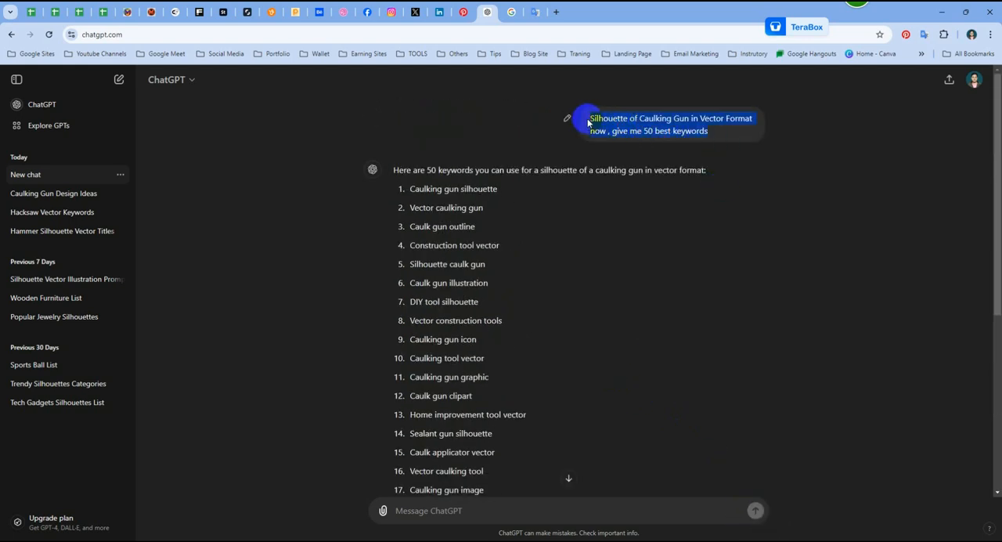
{"action": "left_click", "coordinate": [459, 509]}
{"action": "key", "text": "ctrl+v"}
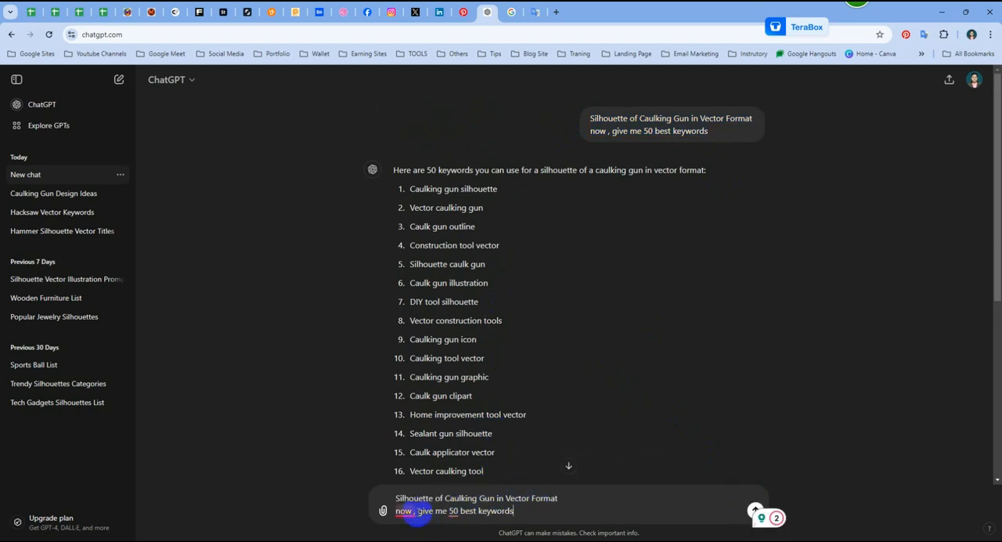
{"action": "key", "text": "BackSpace"}
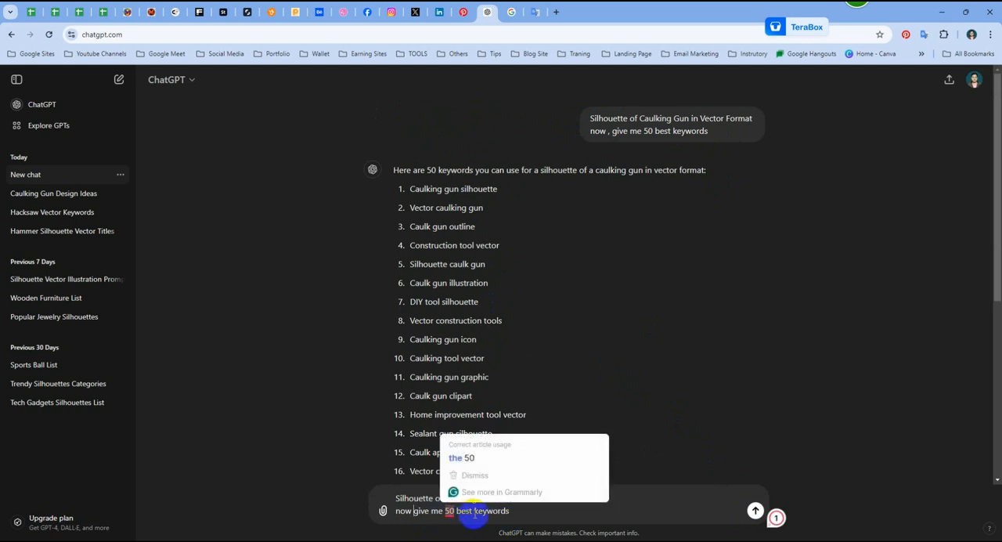
{"action": "left_click", "coordinate": [473, 512]}
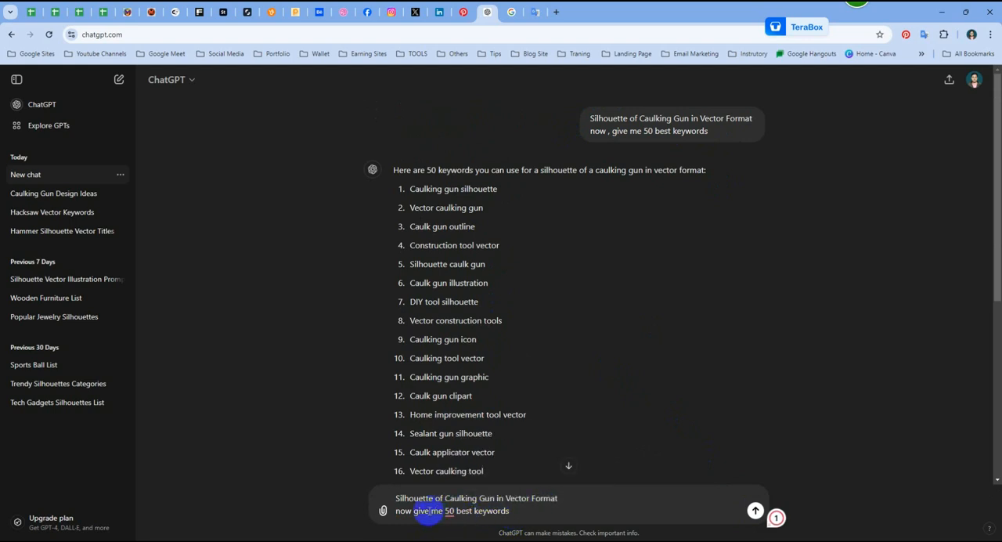
{"action": "left_click_drag", "start_coordinate": [443, 511], "coordinate": [384, 512]}
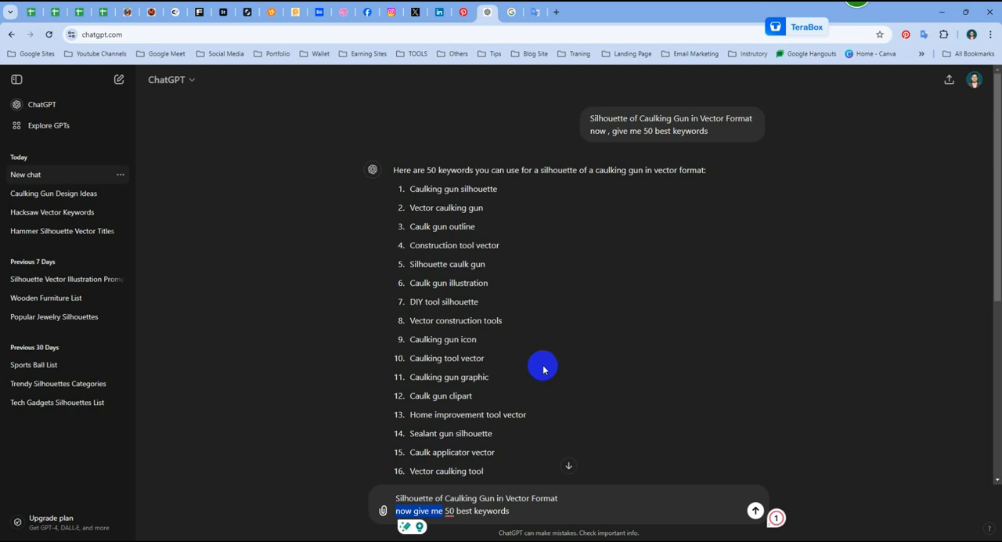
{"action": "type", "text": "suggest"}
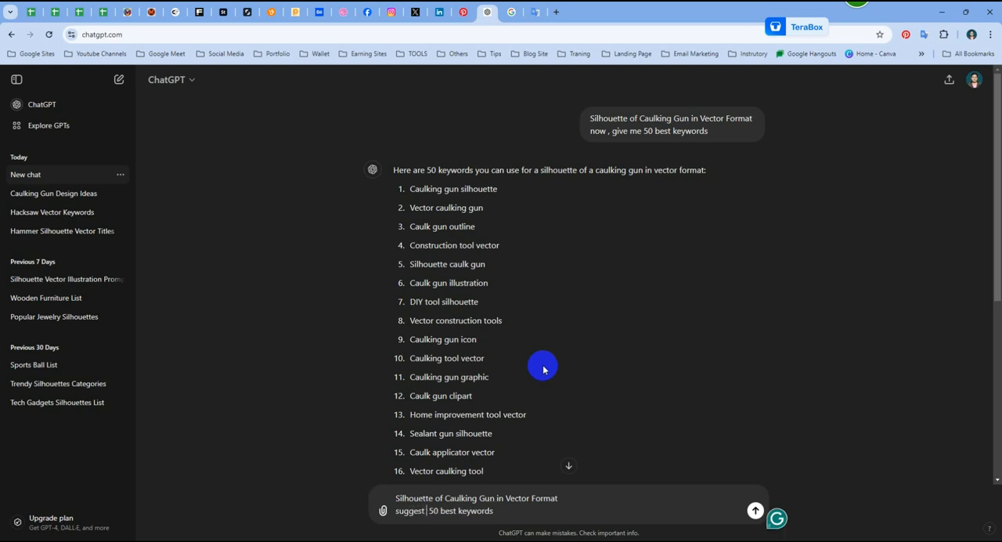
{"action": "double_click", "coordinate": [443, 513]}
{"action": "key", "text": "BackSpace"}
{"action": "left_click", "coordinate": [754, 511]}
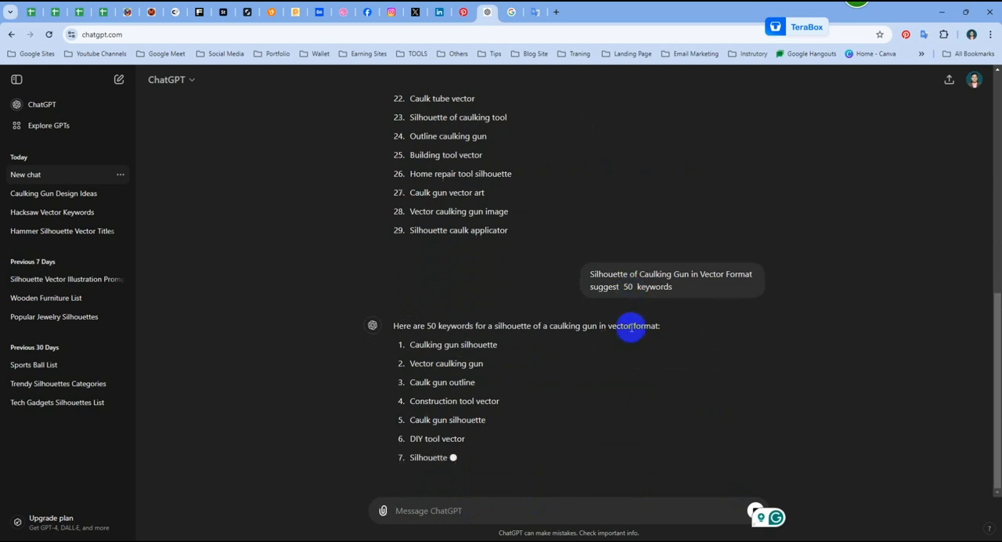
{"action": "left_click", "coordinate": [752, 509]}
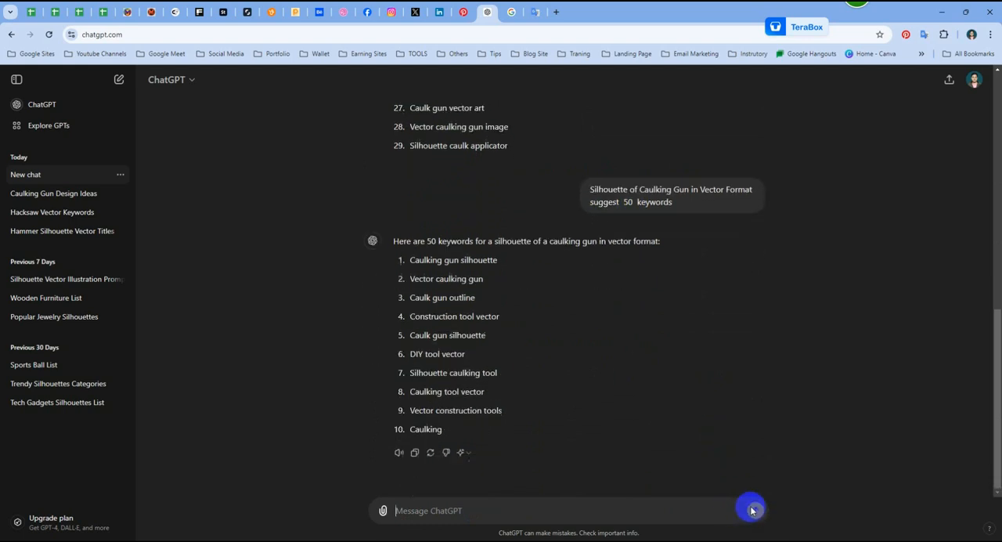
Step: Copy "Silhouette of Caulking Gun in Vector Format" from the last prompt and paste it as a message in the Hacksaw Vector Keywords chat
{"action": "double_click", "coordinate": [654, 202]}
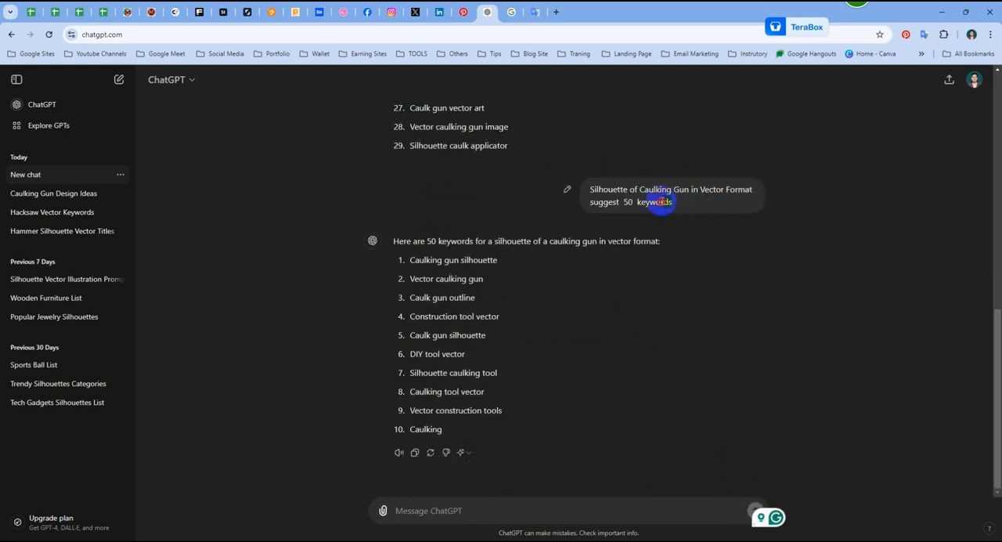
{"action": "left_click", "coordinate": [737, 200]}
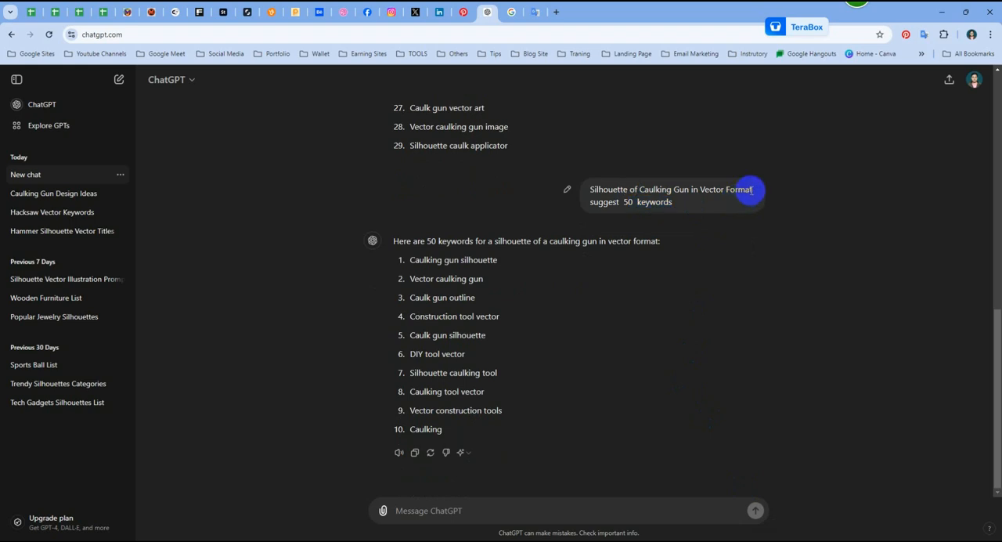
{"action": "left_click_drag", "start_coordinate": [752, 189], "coordinate": [591, 189]}
{"action": "key", "text": "ctrl+c"}
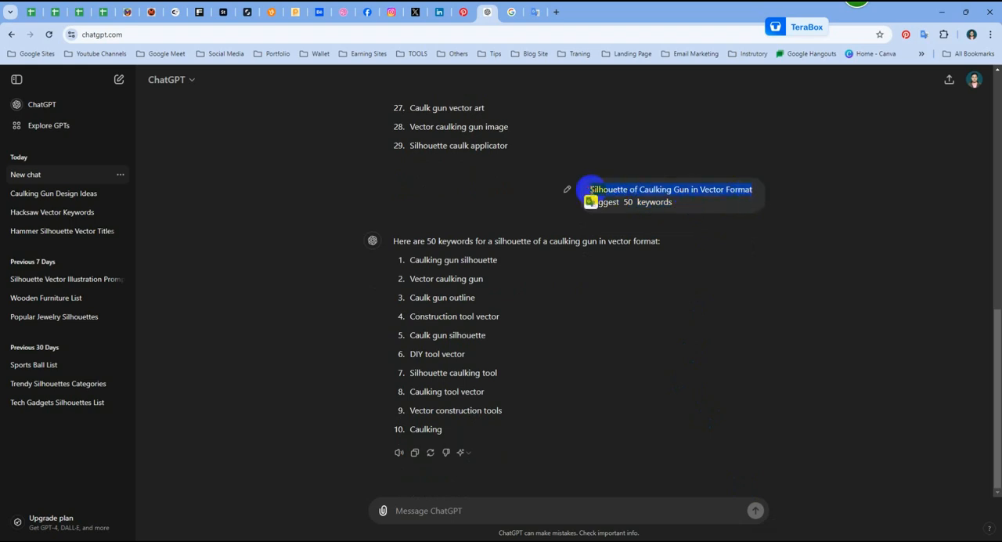
{"action": "left_click", "coordinate": [54, 213]}
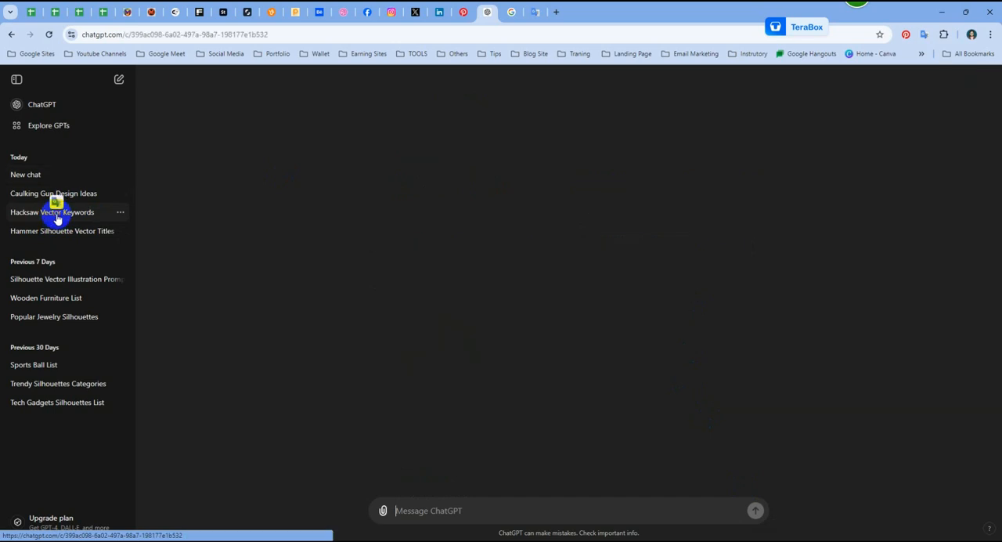
{"action": "scroll", "coordinate": [548, 338], "scroll_direction": "up", "scroll_amount": 10}
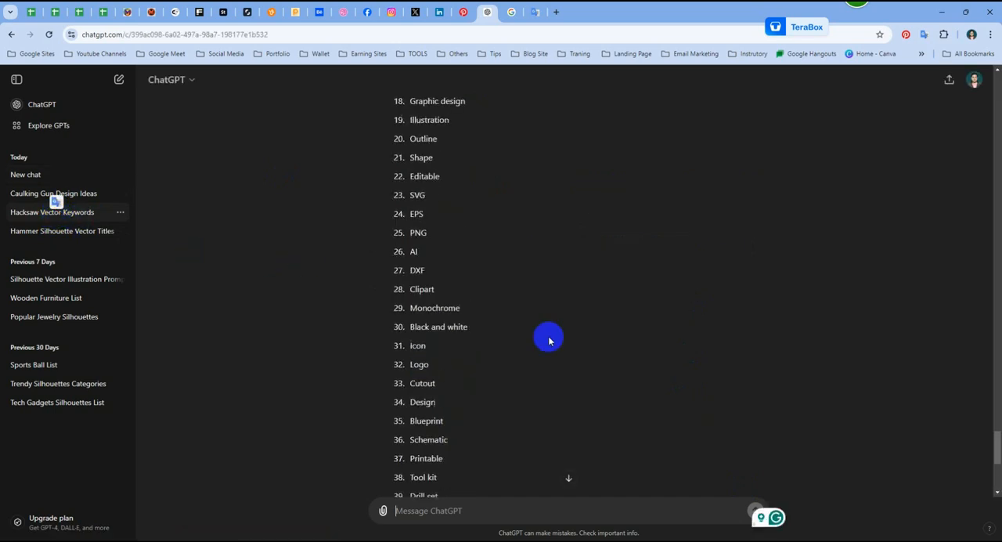
{"action": "scroll", "coordinate": [549, 340], "scroll_direction": "up", "scroll_amount": 2}
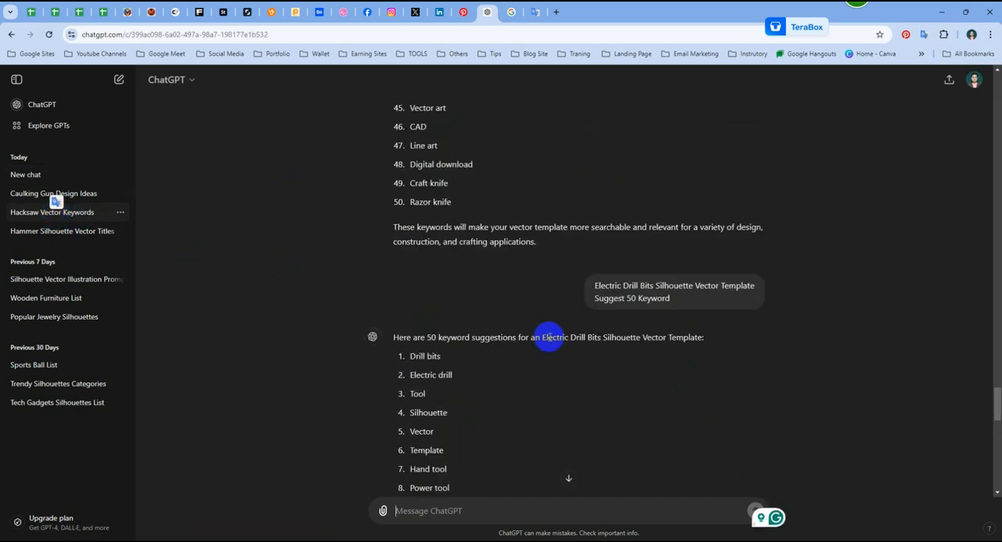
{"action": "scroll", "coordinate": [549, 337], "scroll_direction": "down", "scroll_amount": 4}
{"action": "key", "text": "ctrl+v"}
Step: Copy "Suggest 50 Keyword" from the electric drill bits prompt, add it below the caulking gun title as a second line, and send the message
{"action": "scroll", "coordinate": [603, 352], "scroll_direction": "up", "scroll_amount": 6}
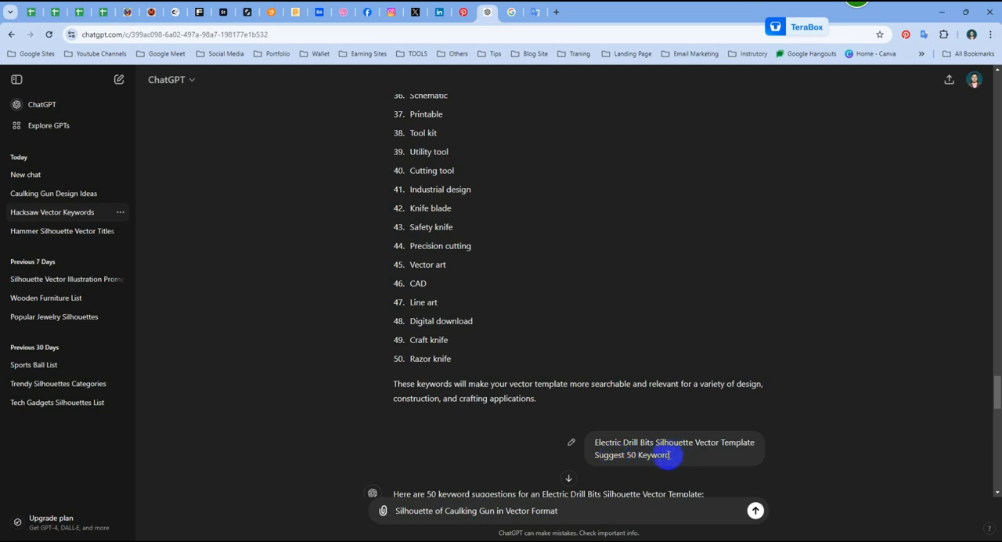
{"action": "left_click_drag", "start_coordinate": [593, 455], "coordinate": [656, 455]}
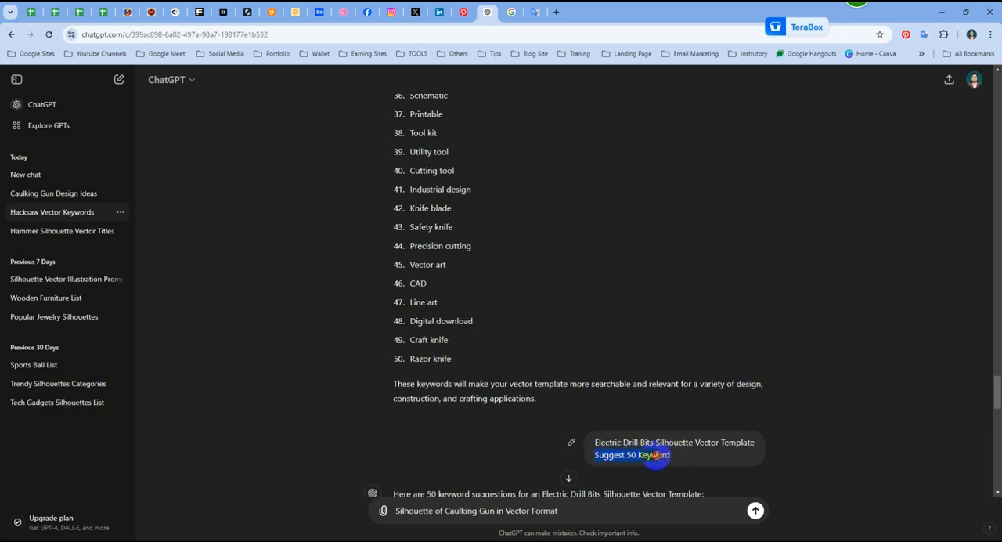
{"action": "scroll", "coordinate": [564, 402], "scroll_direction": "down", "scroll_amount": 10}
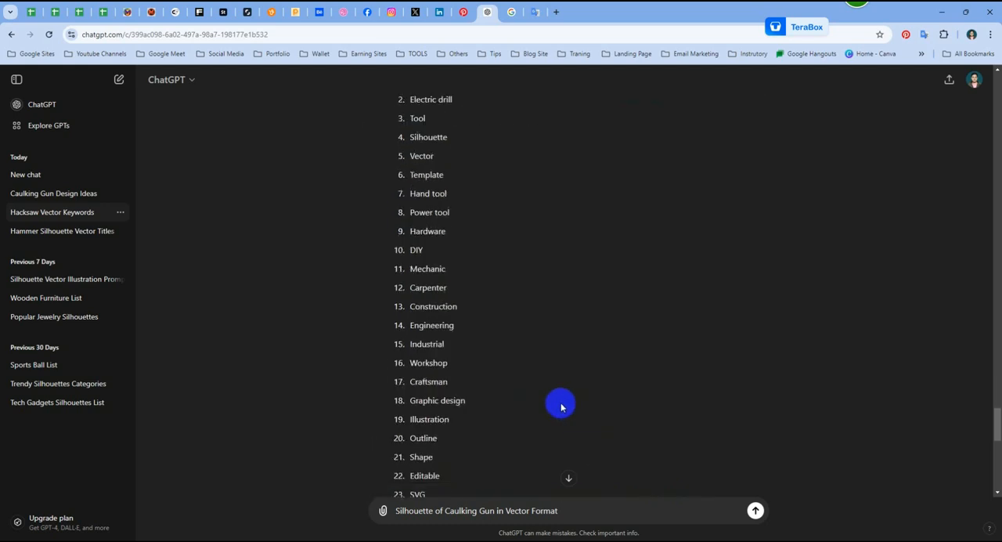
{"action": "scroll", "coordinate": [564, 470], "scroll_direction": "down", "scroll_amount": 3}
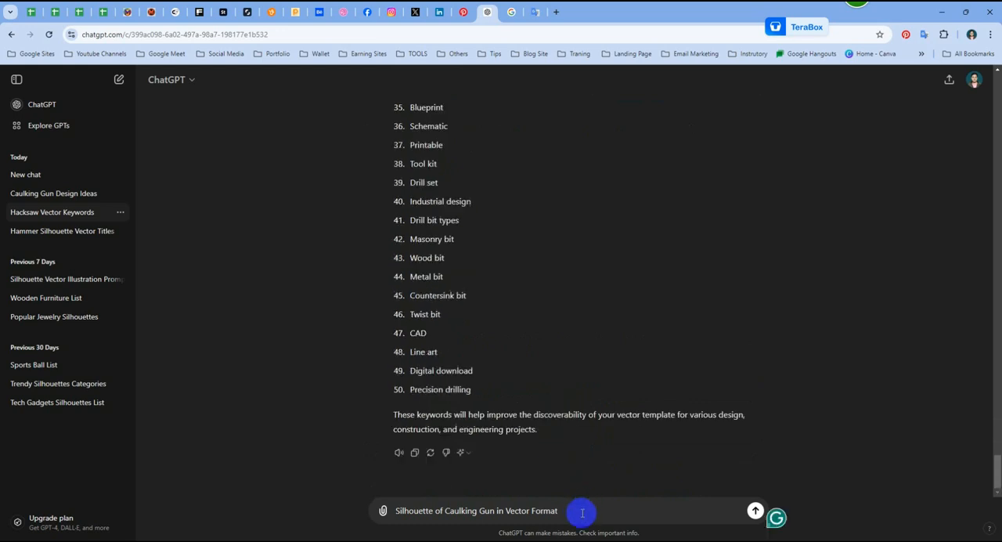
{"action": "key", "text": "shift+Return"}
{"action": "key", "text": "Return"}
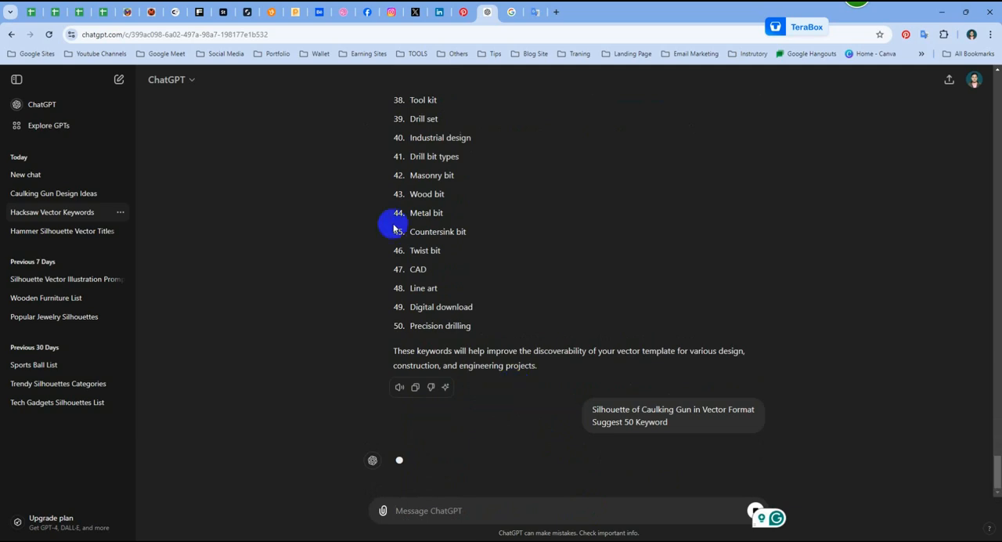
Step: Reload the chat page and regenerate the response to the caulking gun keyword prompt
{"action": "left_click", "coordinate": [49, 34]}
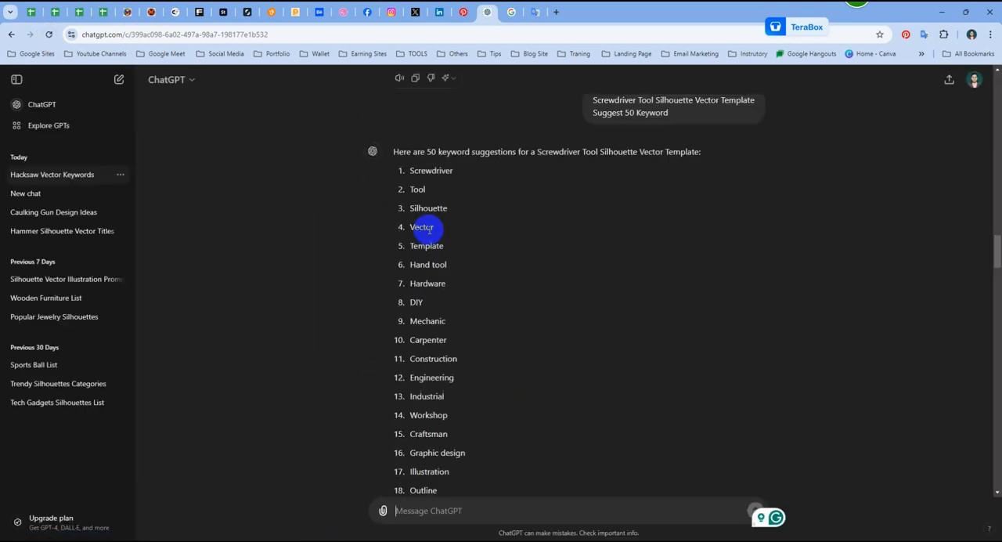
{"action": "scroll", "coordinate": [509, 240], "scroll_direction": "down", "scroll_amount": 10}
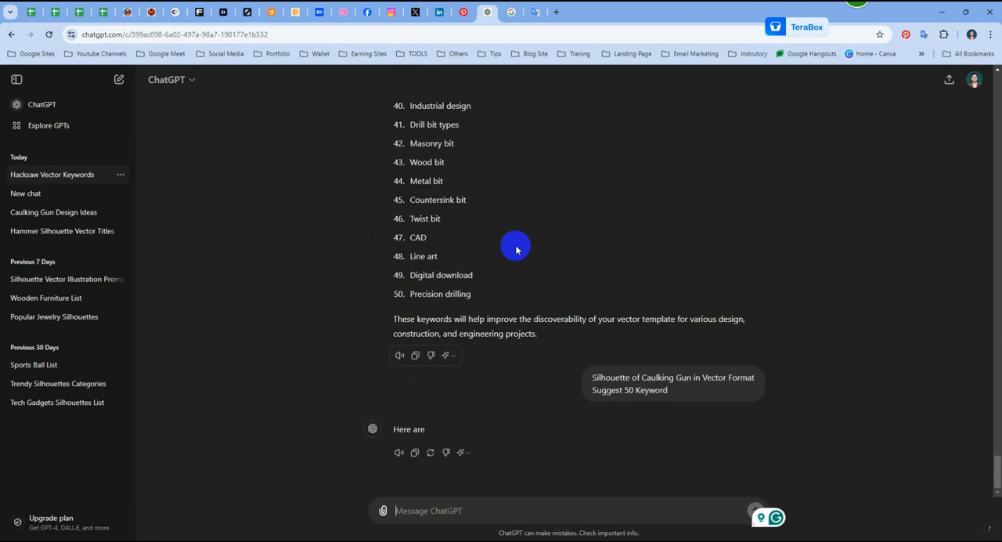
{"action": "scroll", "coordinate": [517, 250], "scroll_direction": "up", "scroll_amount": 12}
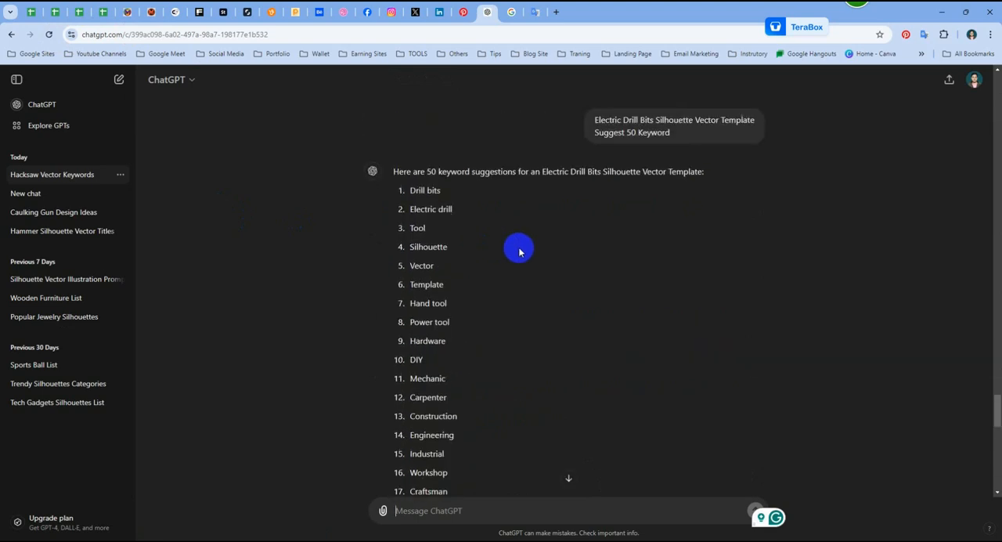
{"action": "scroll", "coordinate": [519, 251], "scroll_direction": "down", "scroll_amount": 12}
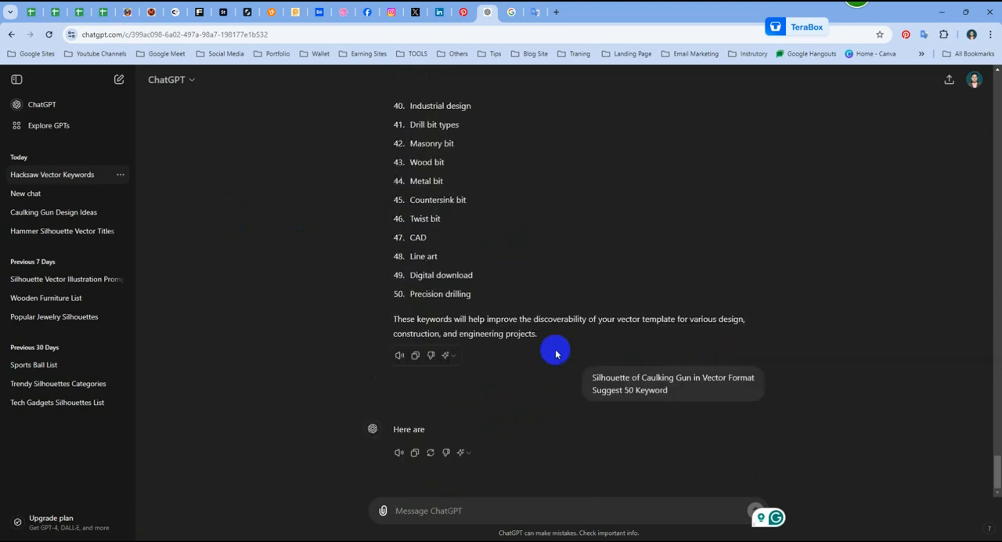
{"action": "left_click", "coordinate": [430, 452]}
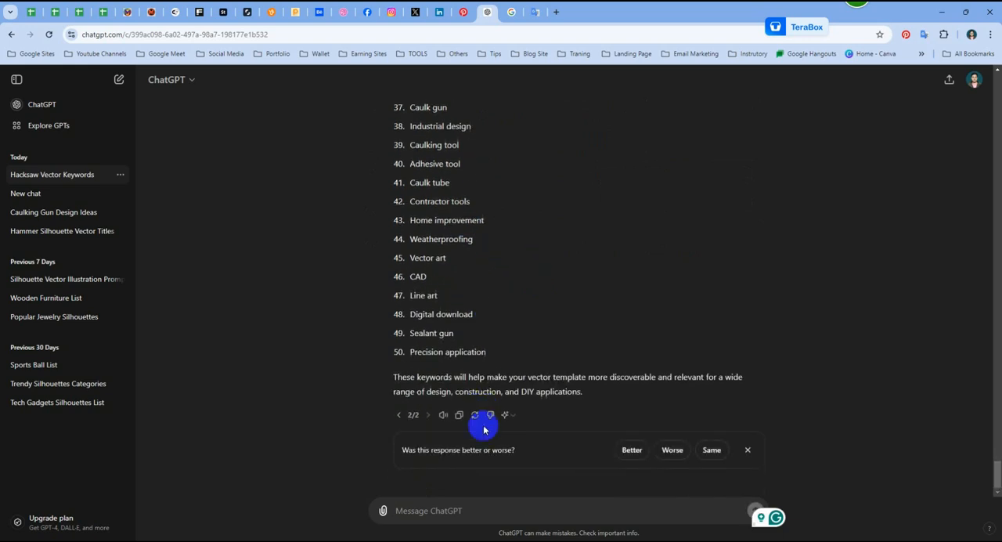
Step: Copy all 50 caulking gun keywords from the response and paste them as keywords of the selected files in ImStocker Studio
{"action": "left_click_drag", "start_coordinate": [485, 351], "coordinate": [402, 265]}
{"action": "scroll", "coordinate": [408, 278], "scroll_direction": "up", "scroll_amount": 4}
{"action": "scroll", "coordinate": [409, 278], "scroll_direction": "up", "scroll_amount": 7}
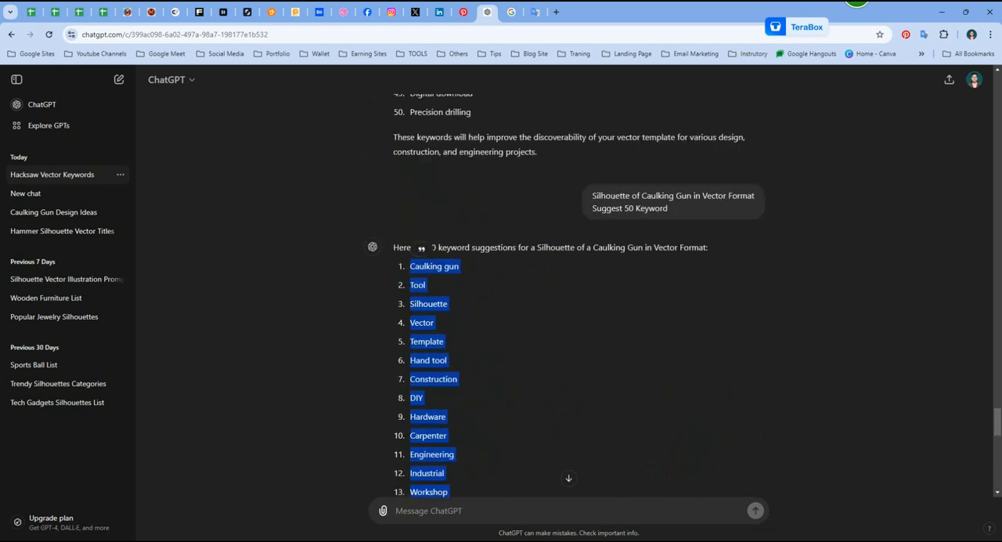
{"action": "left_click", "coordinate": [801, 499]}
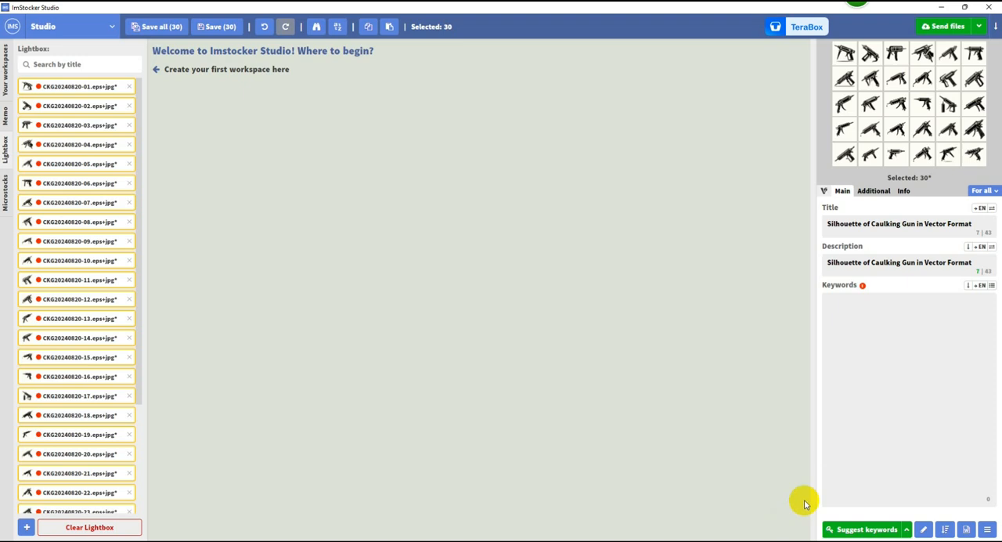
{"action": "left_click", "coordinate": [875, 350]}
{"action": "key", "text": "ctrl+v"}
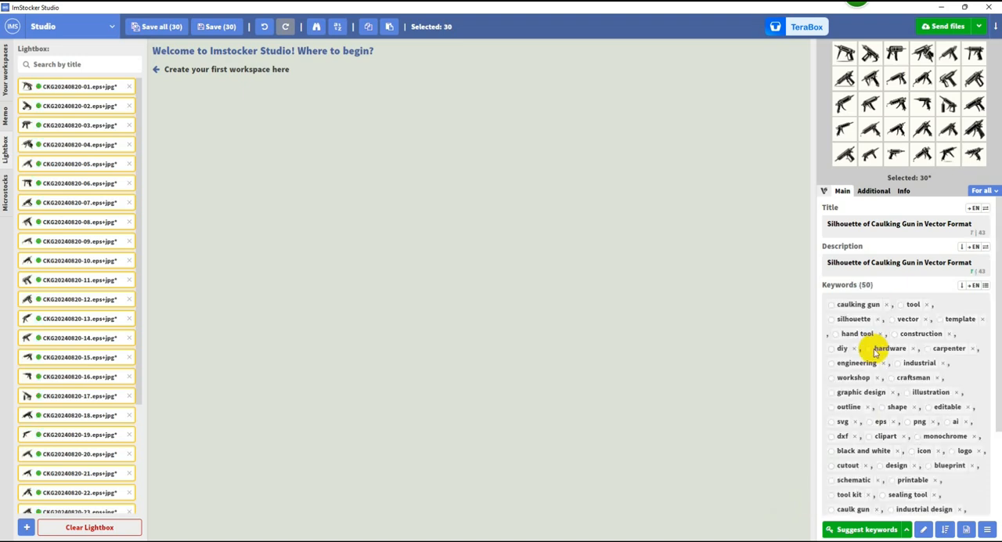
Step: Close the Microstock keyworder window, check the pasted keywords, and save the metadata of all the caulking gun files
{"action": "mouse_move", "coordinate": [825, 525]}
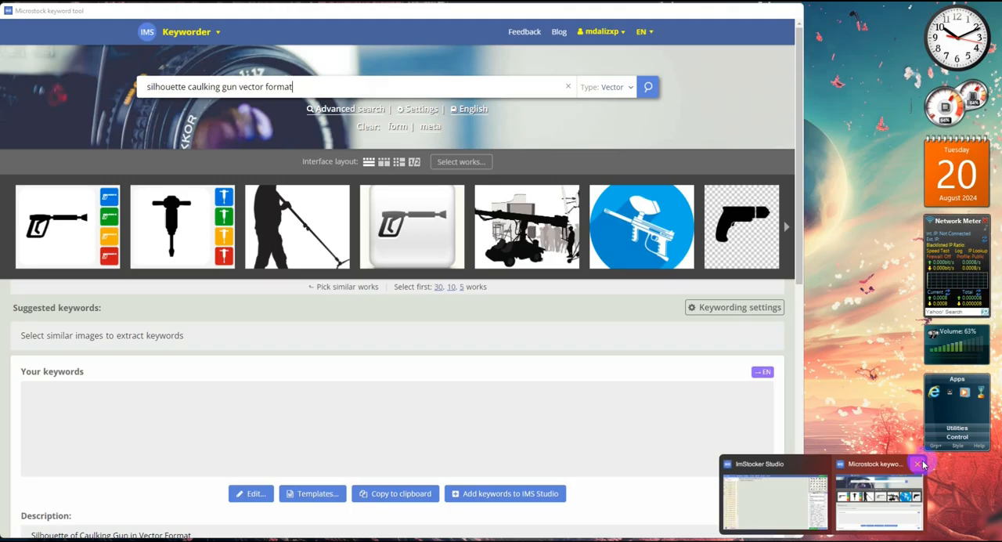
{"action": "left_click", "coordinate": [921, 464]}
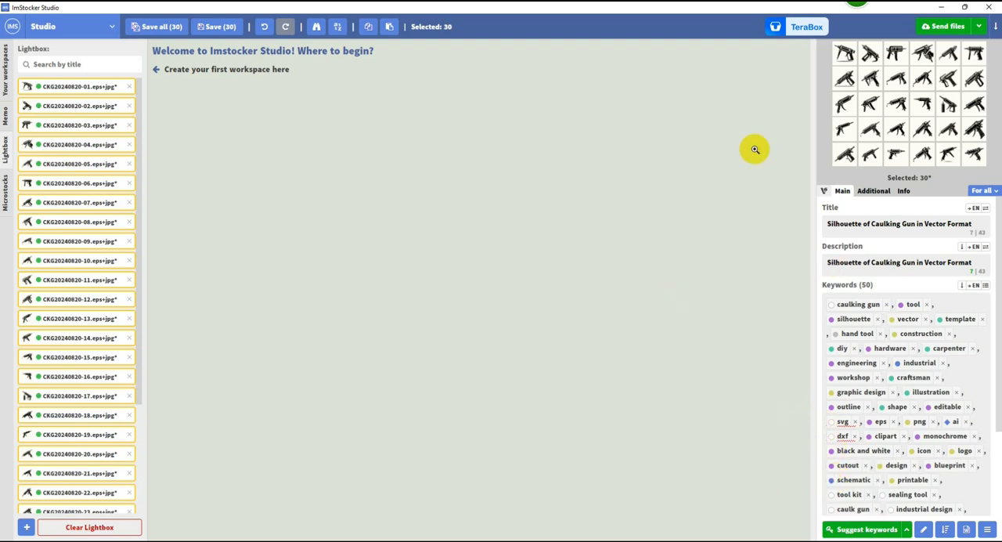
{"action": "scroll", "coordinate": [921, 415], "scroll_direction": "down", "scroll_amount": 3}
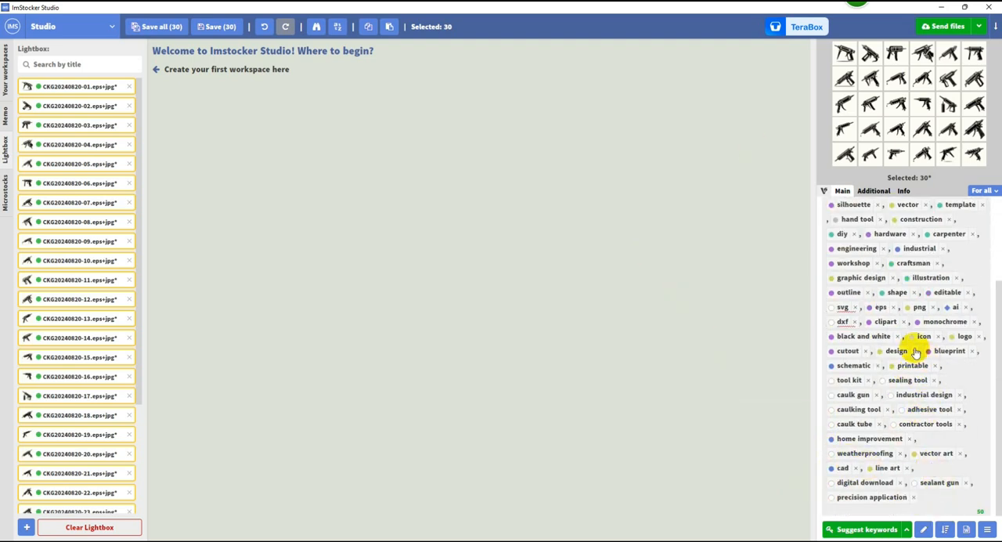
{"action": "scroll", "coordinate": [913, 353], "scroll_direction": "up", "scroll_amount": 3}
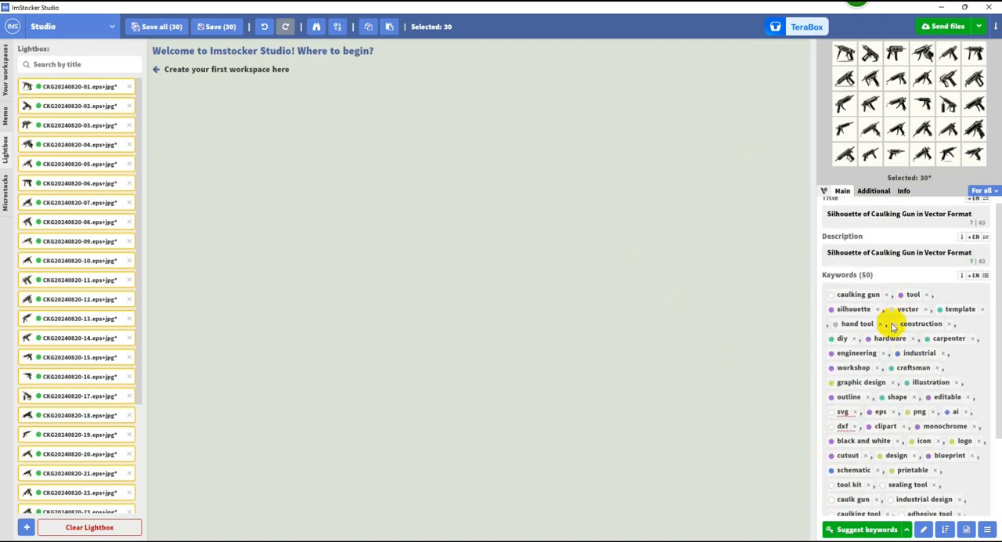
{"action": "scroll", "coordinate": [877, 412], "scroll_direction": "down", "scroll_amount": 3}
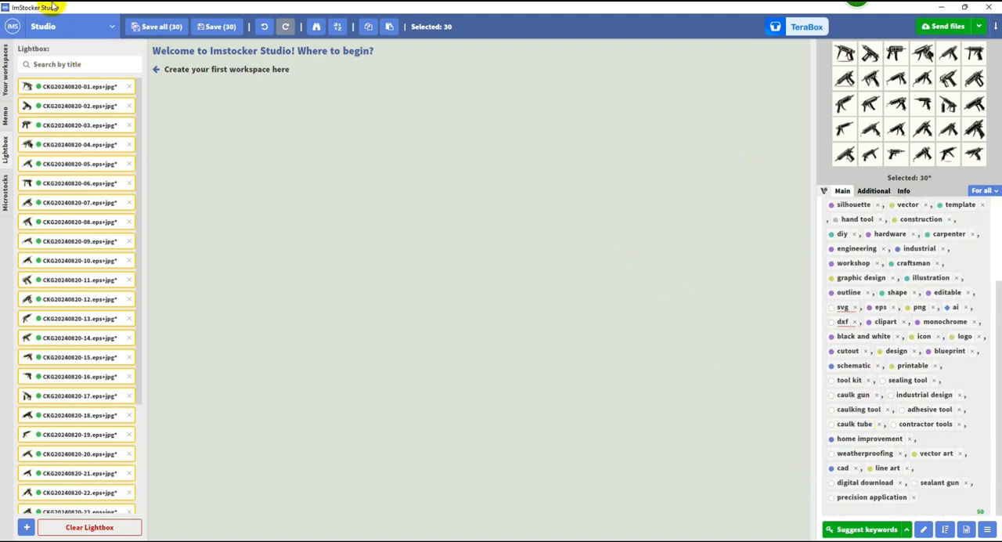
{"action": "left_click", "coordinate": [156, 26]}
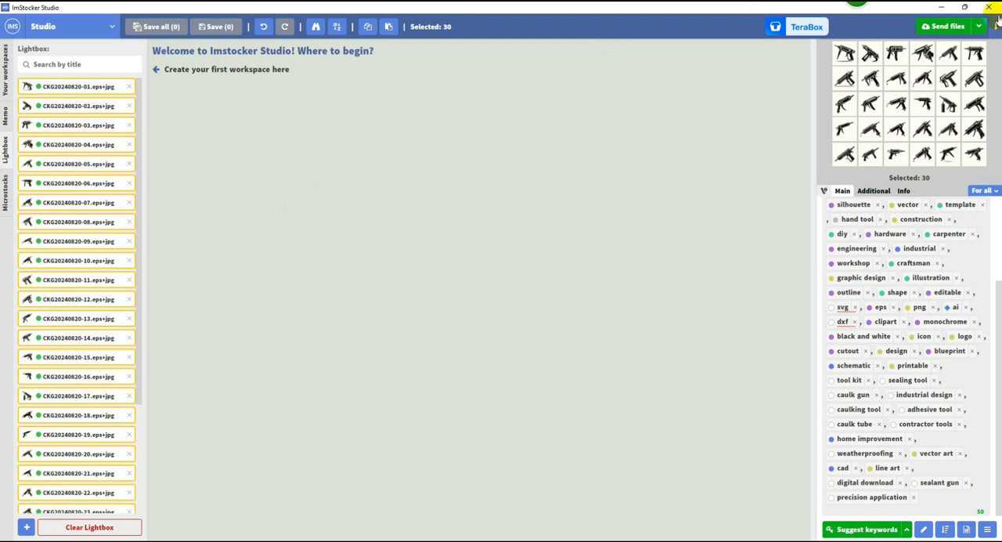
Step: Minimize ImStocker Studio and reload the Freepik Contributor upload page in the browser
{"action": "left_click", "coordinate": [941, 7]}
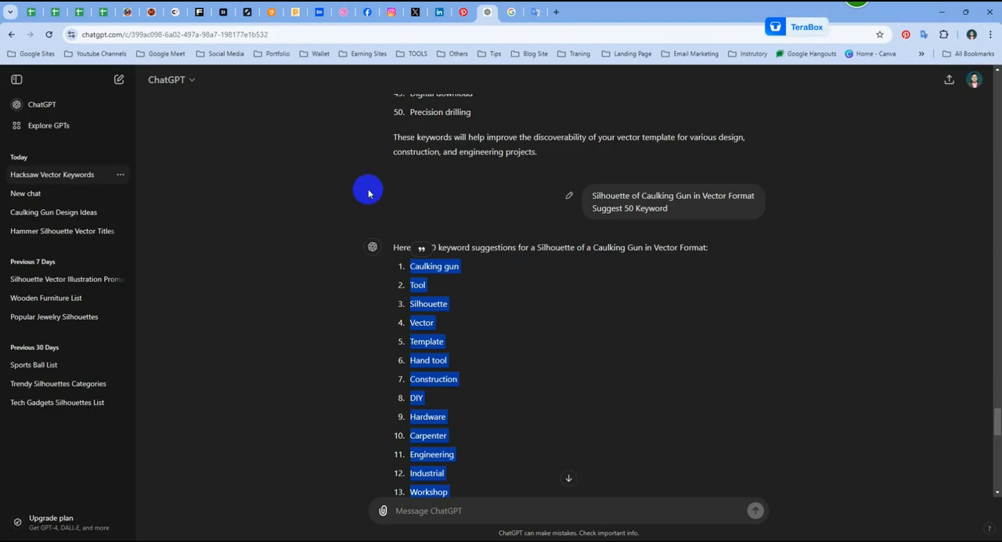
{"action": "left_click", "coordinate": [199, 12]}
{"action": "right_click", "coordinate": [430, 139]}
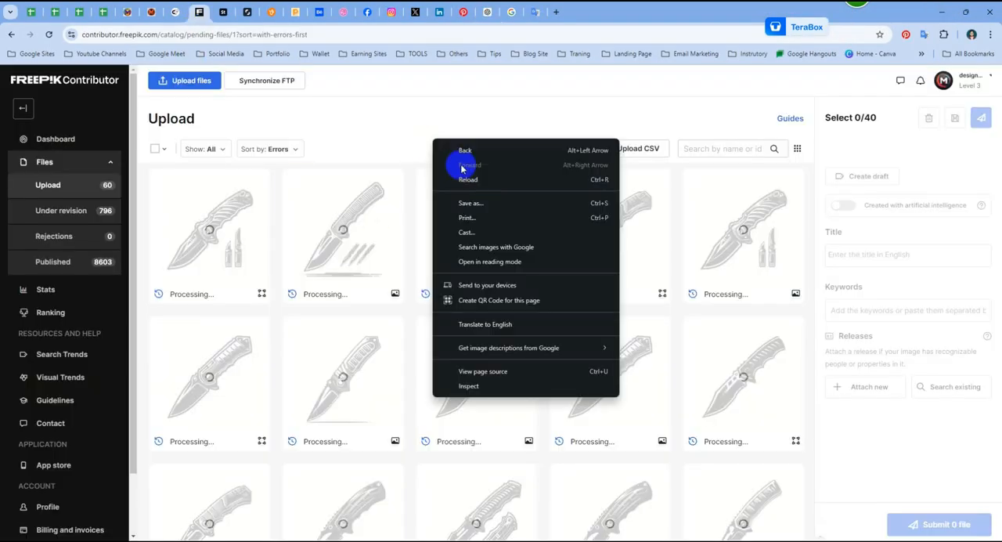
{"action": "left_click", "coordinate": [462, 176]}
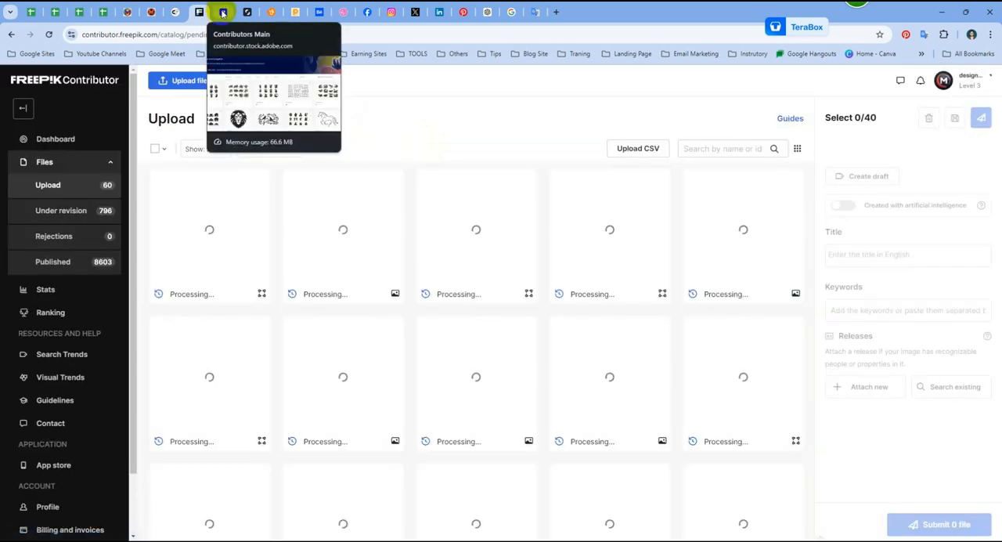
Step: Start a file upload on Adobe Stock Contributor and browse to the Caulking Gun folder inside Sector 1 - EPS
{"action": "left_click", "coordinate": [224, 12]}
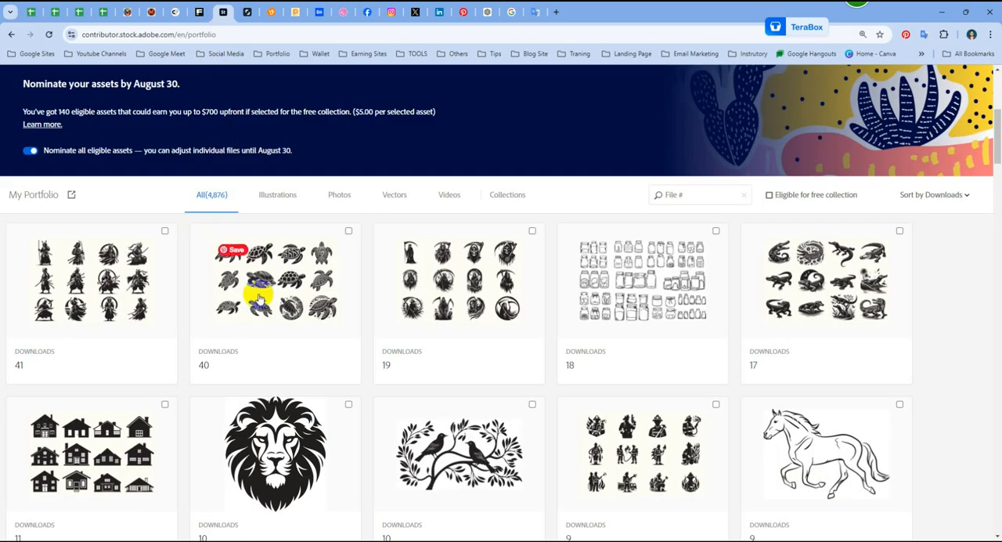
{"action": "scroll", "coordinate": [468, 261], "scroll_direction": "up", "scroll_amount": 4}
{"action": "left_click", "coordinate": [832, 82]}
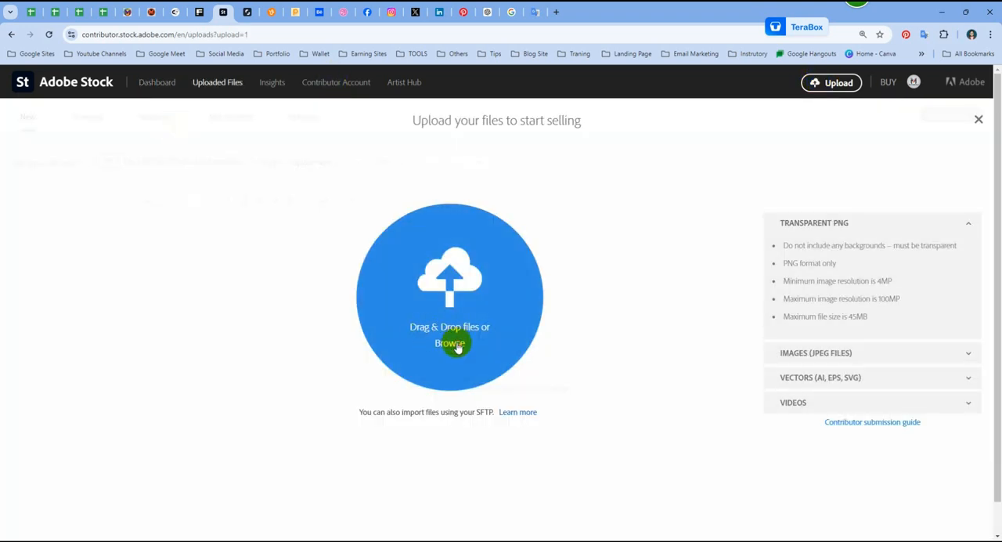
{"action": "left_click", "coordinate": [458, 345]}
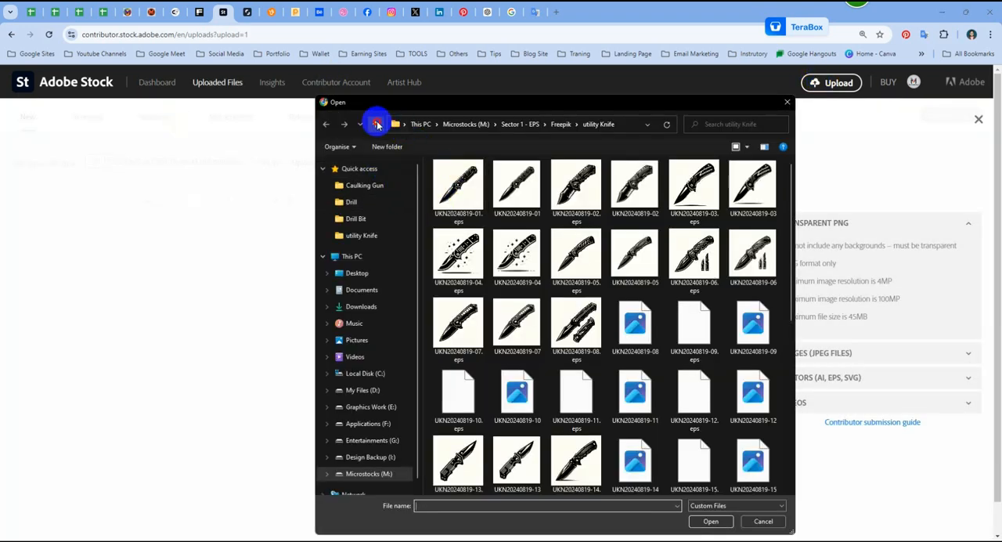
{"action": "left_click", "coordinate": [377, 123]}
{"action": "left_click", "coordinate": [375, 125]}
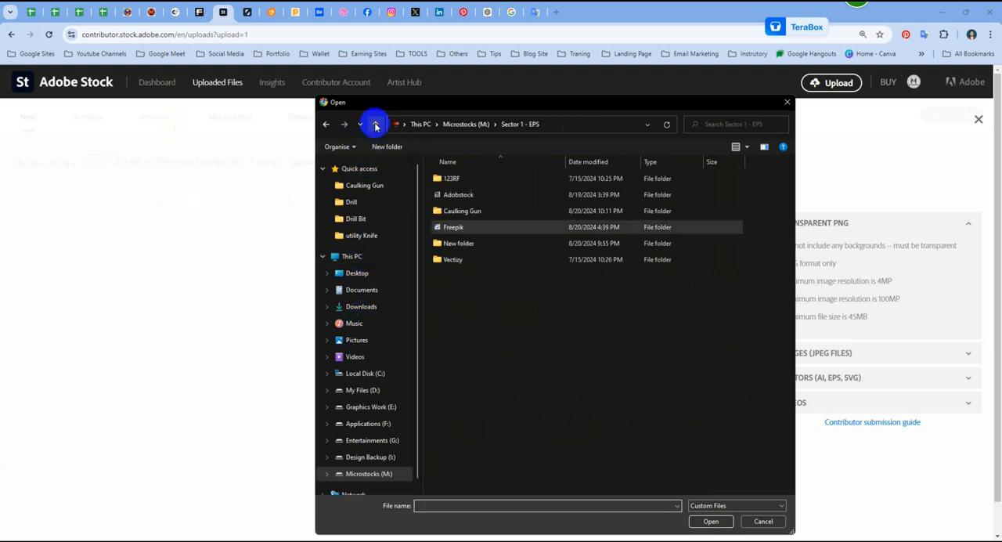
{"action": "double_click", "coordinate": [474, 213]}
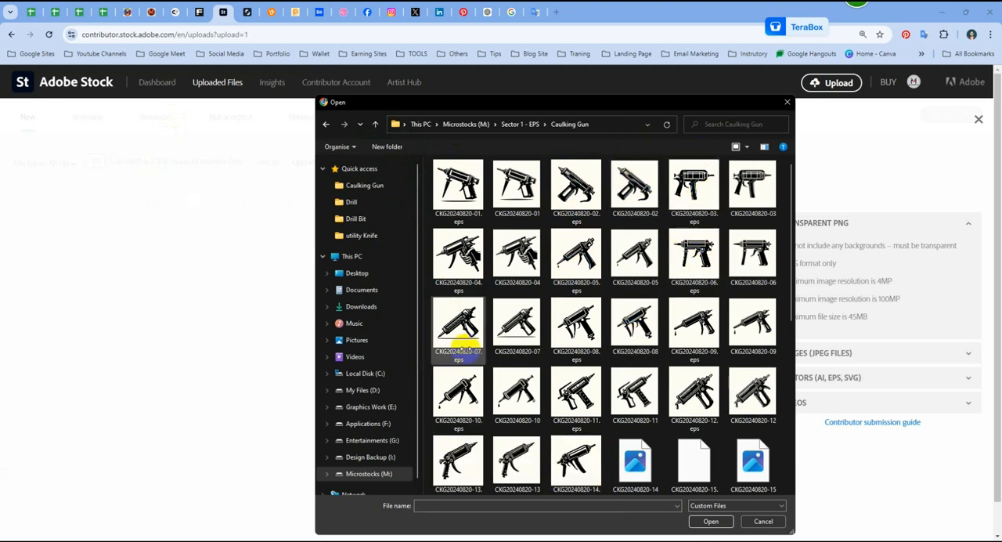
Step: Select all 30 EPS files in the Caulking Gun folder, leaving out the JPGs, and upload them
{"action": "left_click_drag", "start_coordinate": [428, 173], "coordinate": [484, 516]}
{"action": "left_click_drag", "start_coordinate": [605, 487], "coordinate": [548, 105]}
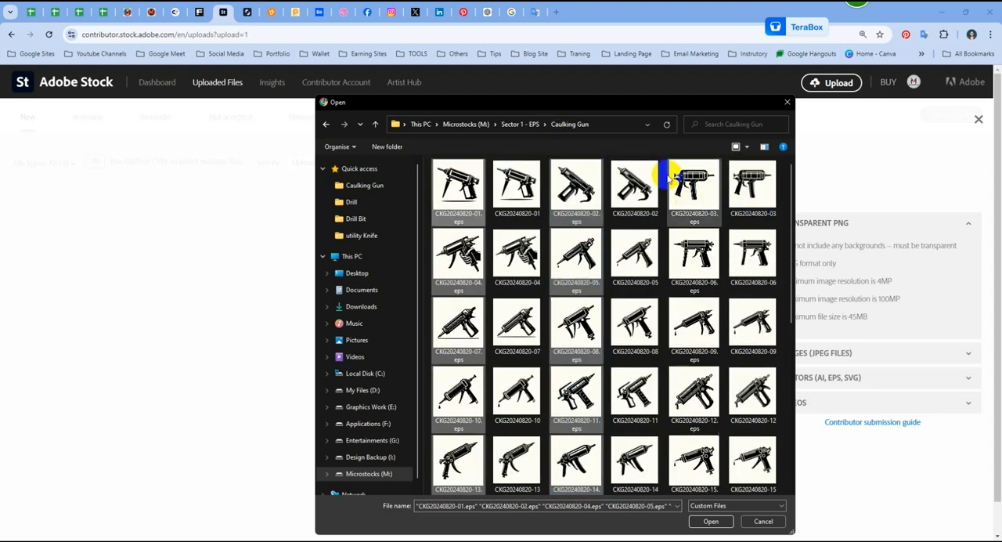
{"action": "left_click_drag", "start_coordinate": [665, 171], "coordinate": [722, 525]}
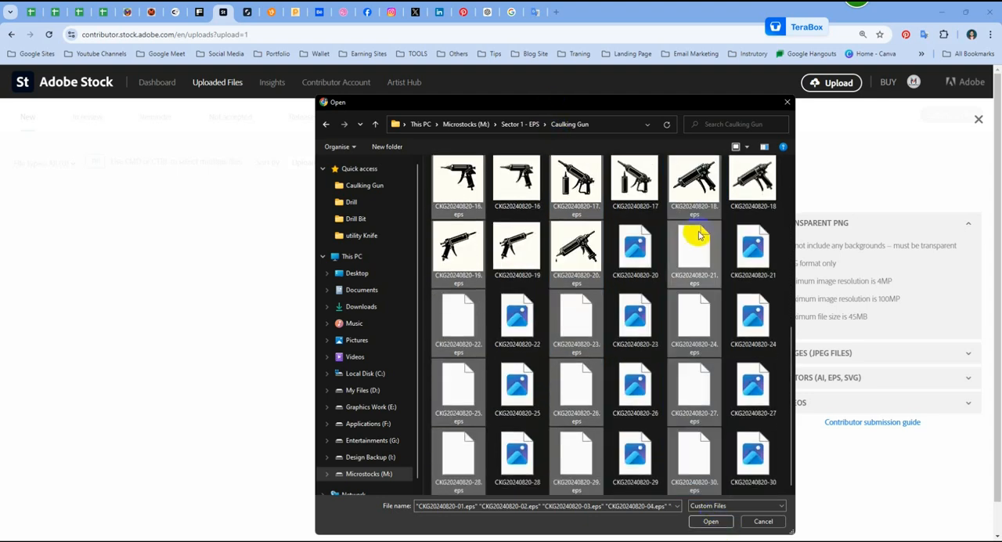
{"action": "left_click", "coordinate": [712, 524]}
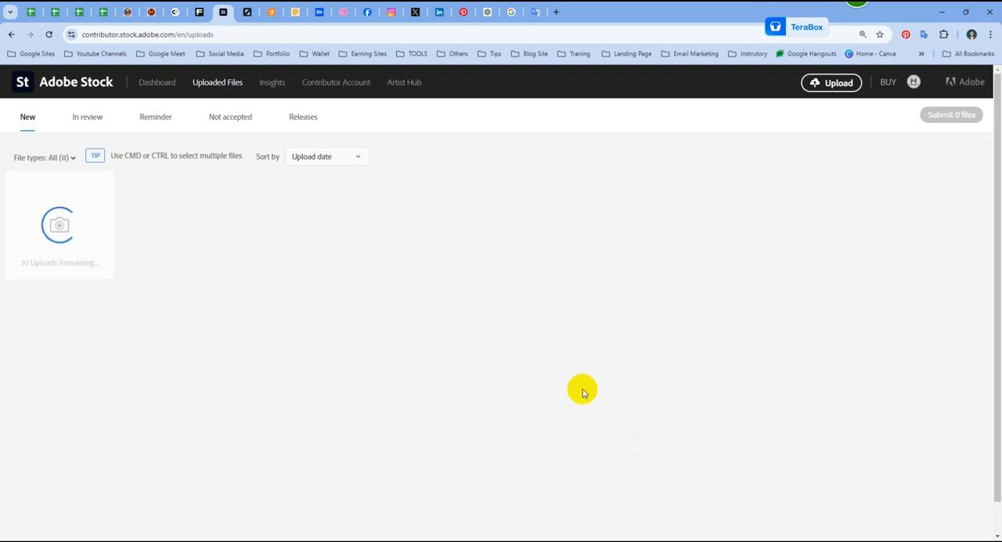
Step: Reload the Freepik Contributor upload page to check the pending files, and return to the Adobe Stock uploads
{"action": "left_click", "coordinate": [319, 93]}
{"action": "left_click", "coordinate": [195, 11]}
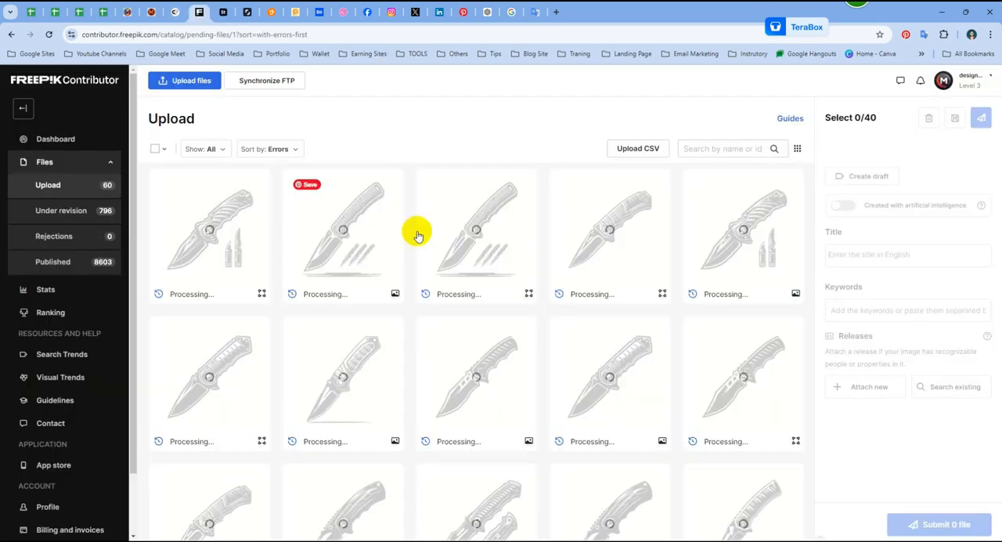
{"action": "right_click", "coordinate": [468, 116]}
{"action": "left_click", "coordinate": [523, 153]}
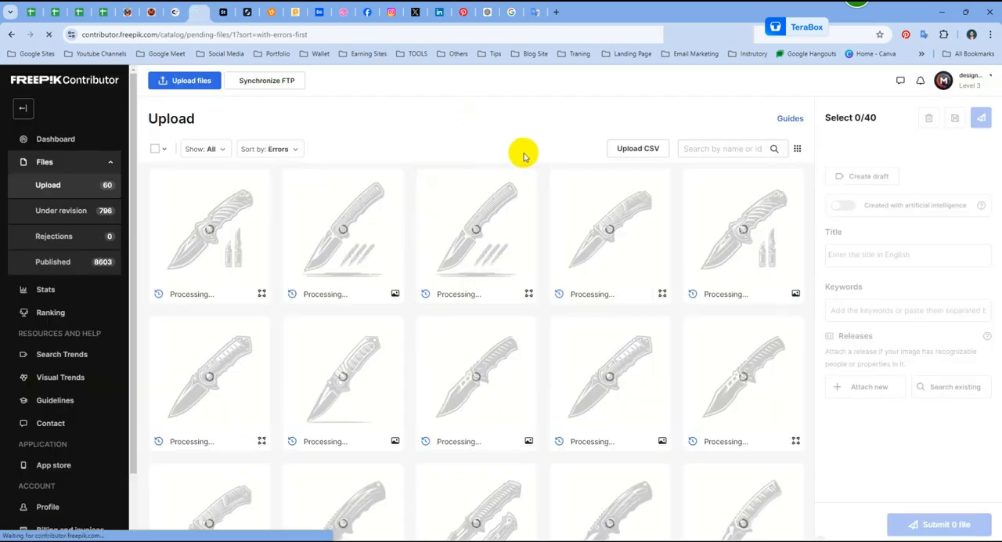
{"action": "scroll", "coordinate": [376, 305], "scroll_direction": "down", "scroll_amount": 1}
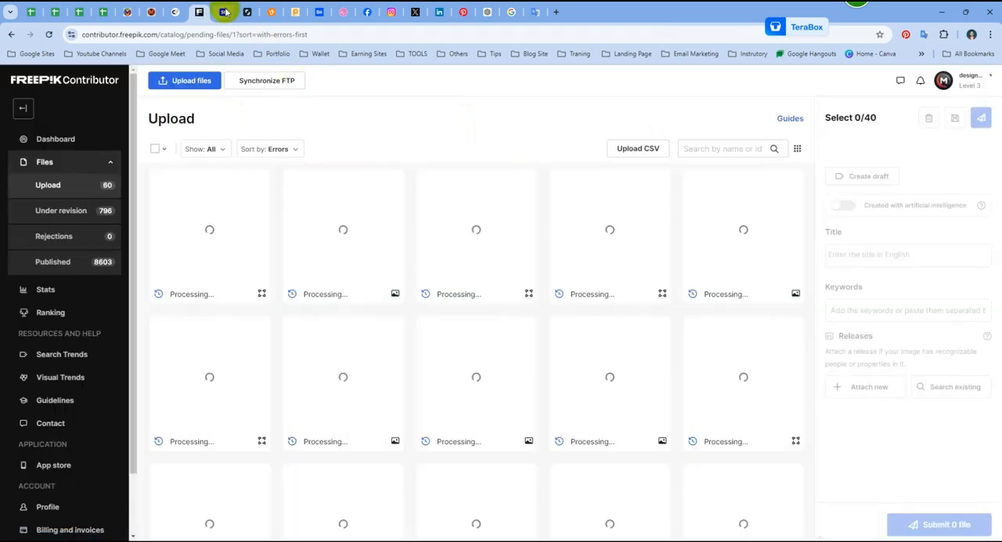
{"action": "left_click", "coordinate": [223, 11]}
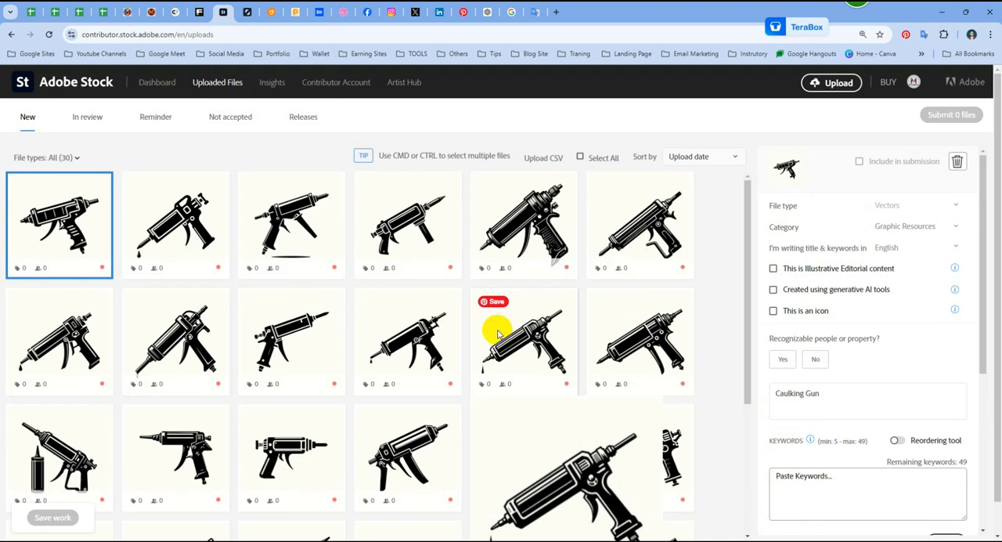
Step: Look through the newly uploaded caulking gun vectors and select all 30 of them for batch editing
{"action": "scroll", "coordinate": [436, 424], "scroll_direction": "down", "scroll_amount": 3}
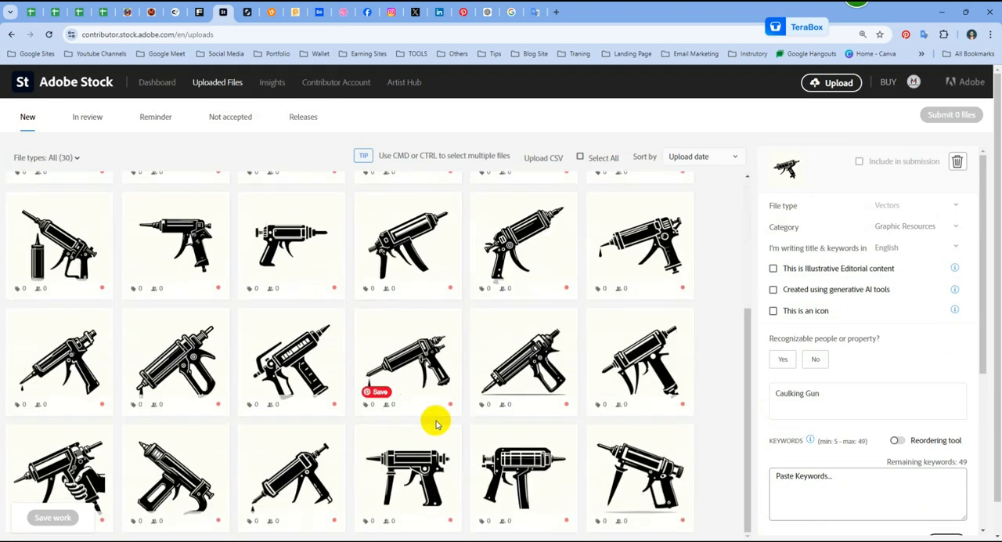
{"action": "scroll", "coordinate": [436, 423], "scroll_direction": "up", "scroll_amount": 3}
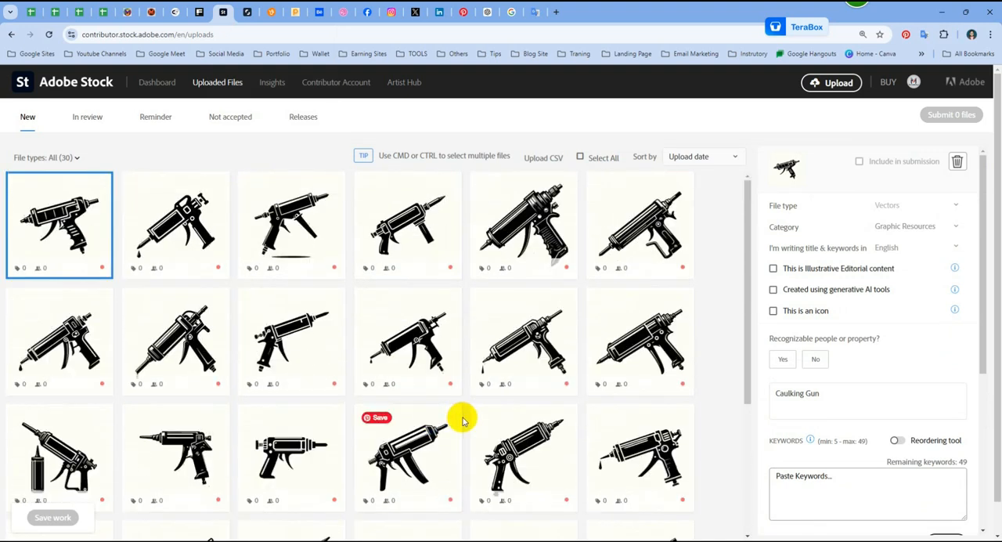
{"action": "left_click", "coordinate": [580, 156]}
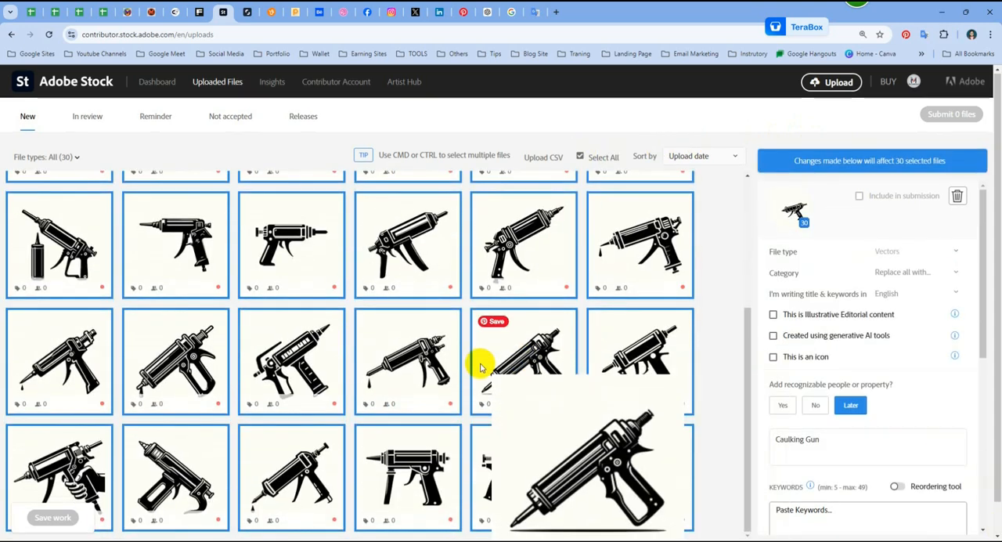
{"action": "scroll", "coordinate": [485, 358], "scroll_direction": "down", "scroll_amount": 3}
{"action": "scroll", "coordinate": [864, 415], "scroll_direction": "down", "scroll_amount": 2}
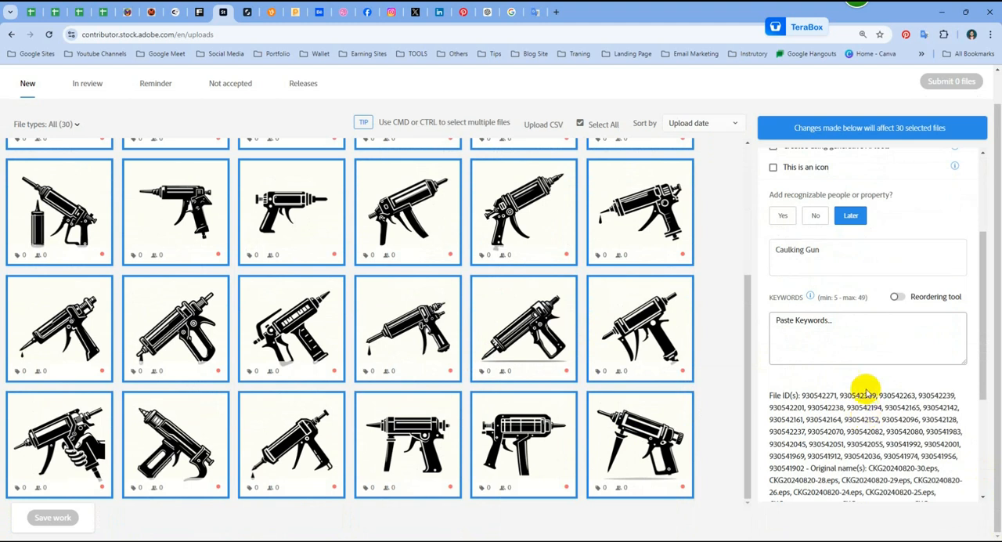
{"action": "scroll", "coordinate": [465, 392], "scroll_direction": "up", "scroll_amount": 3}
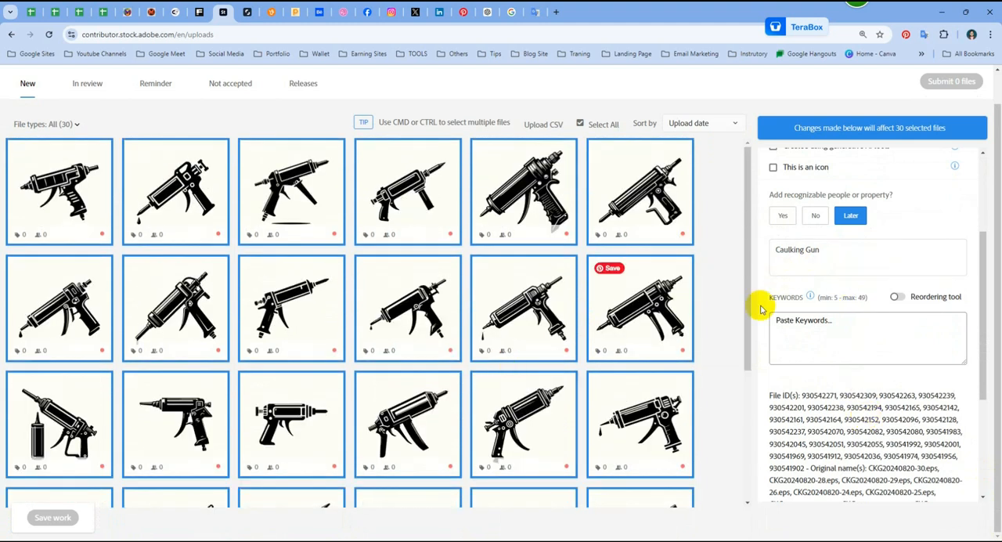
Step: Copy the title "Silhouette of Caulking Gun in Vector Format" from ImStocker Studio and paste it as the selected files' title on Adobe Stock
{"action": "key", "text": "alt+Tab"}
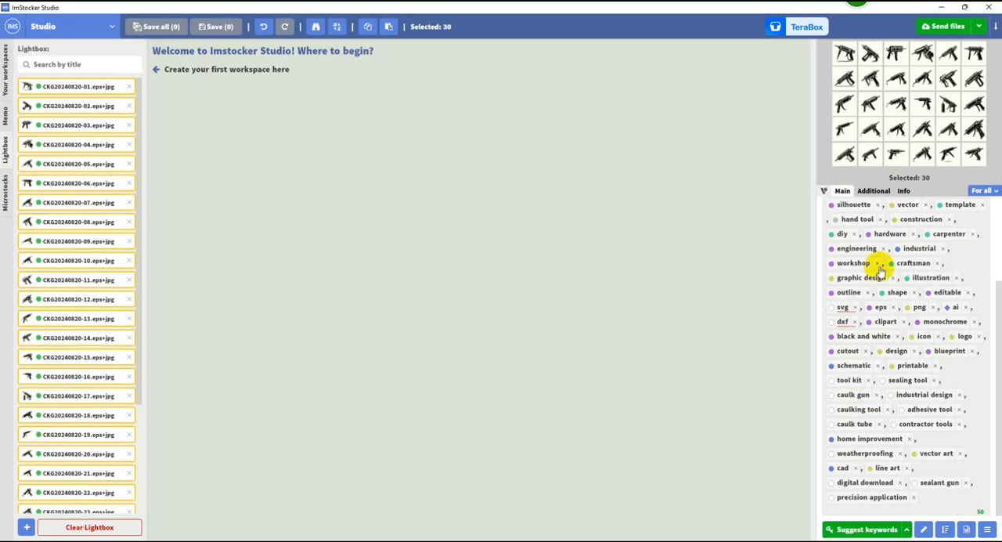
{"action": "scroll", "coordinate": [882, 257], "scroll_direction": "up", "scroll_amount": 2}
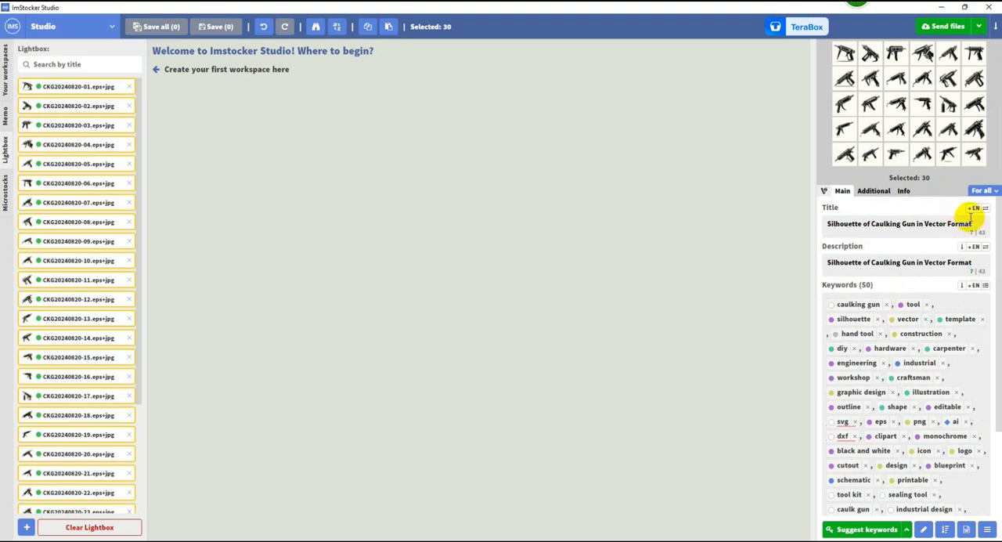
{"action": "left_click_drag", "start_coordinate": [973, 224], "coordinate": [829, 223]}
{"action": "key", "text": "ctrl+c"}
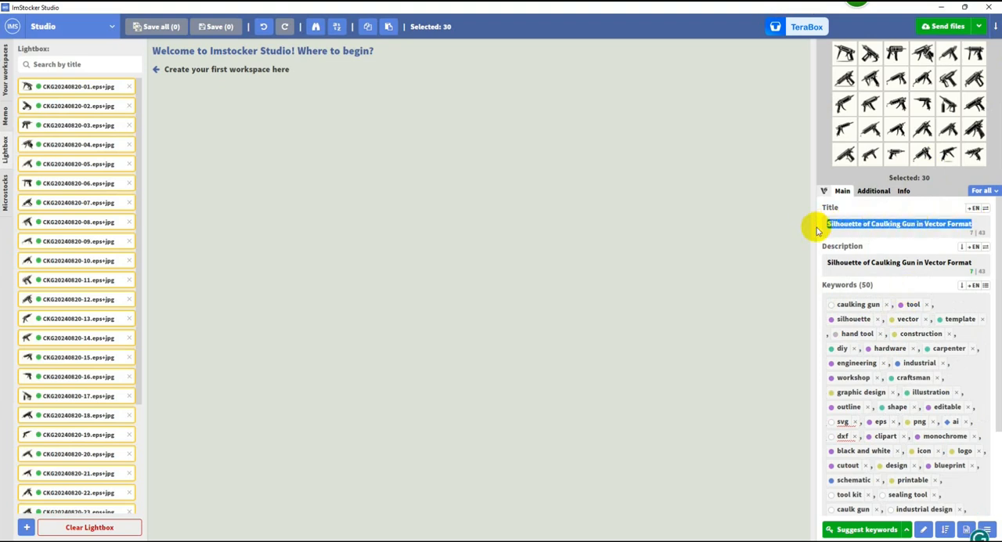
{"action": "key", "text": "alt+Tab"}
{"action": "triple_click", "coordinate": [857, 250]}
{"action": "key", "text": "ctrl+v"}
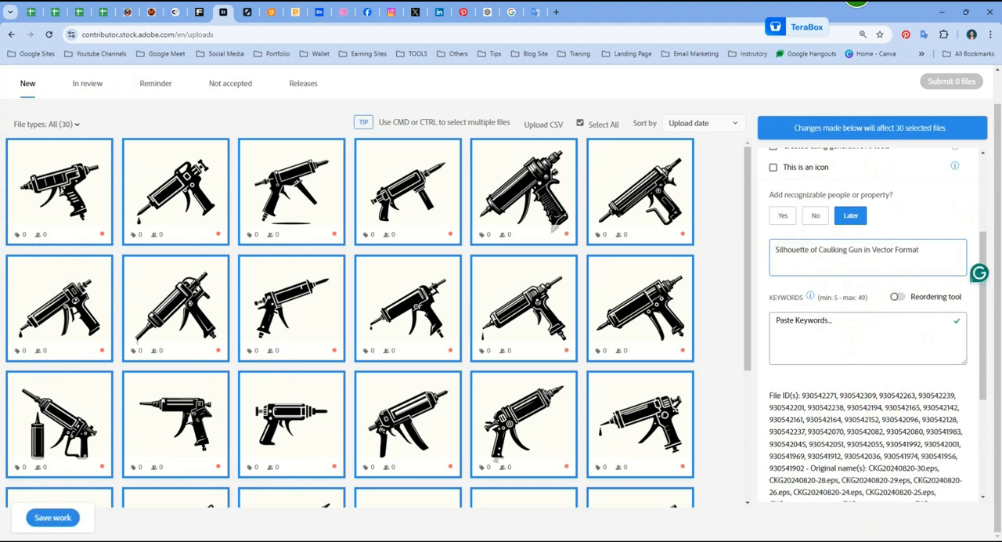
Step: Copy the caulking gun keywords from ImStocker Studio and paste them as keywords of the selected Adobe Stock files
{"action": "key", "text": "alt+Tab"}
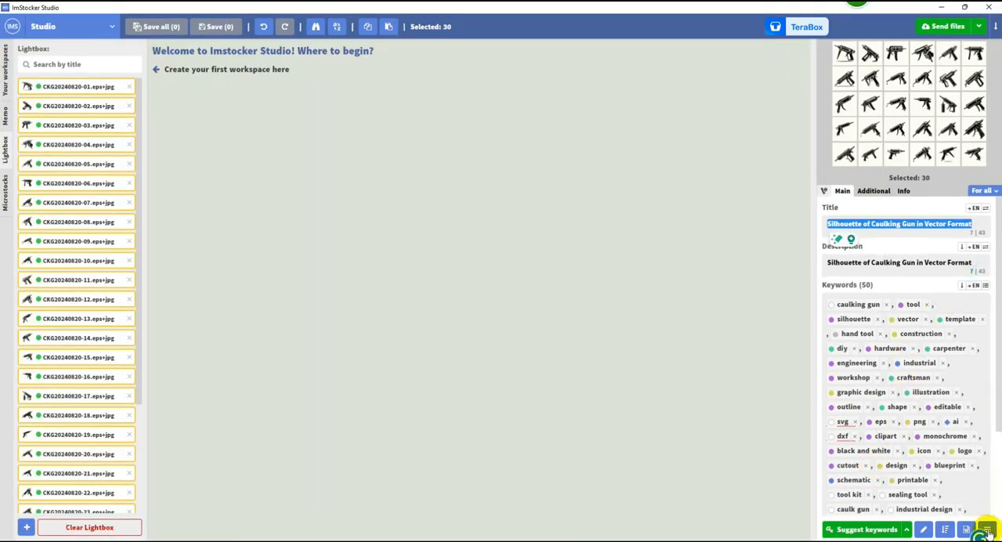
{"action": "left_click", "coordinate": [987, 530]}
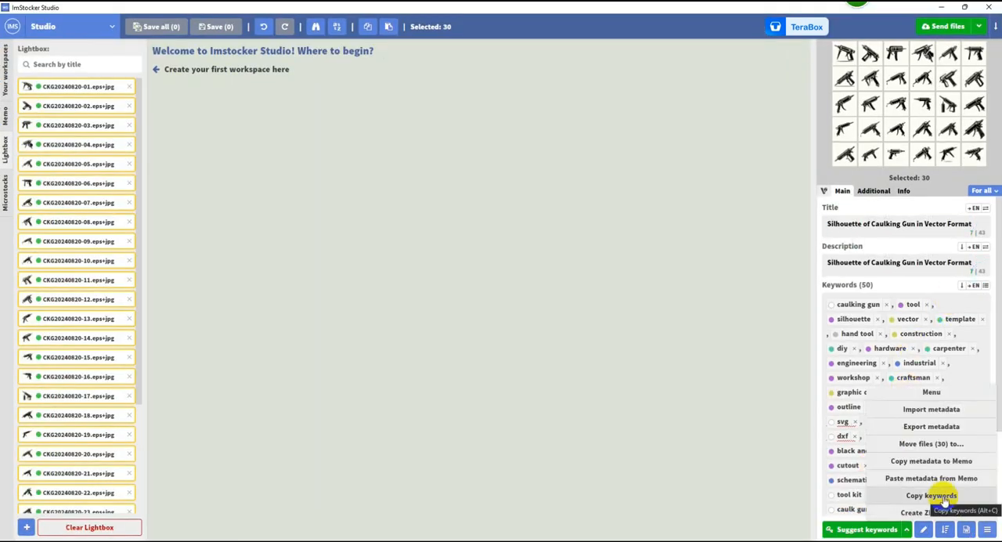
{"action": "left_click", "coordinate": [932, 495]}
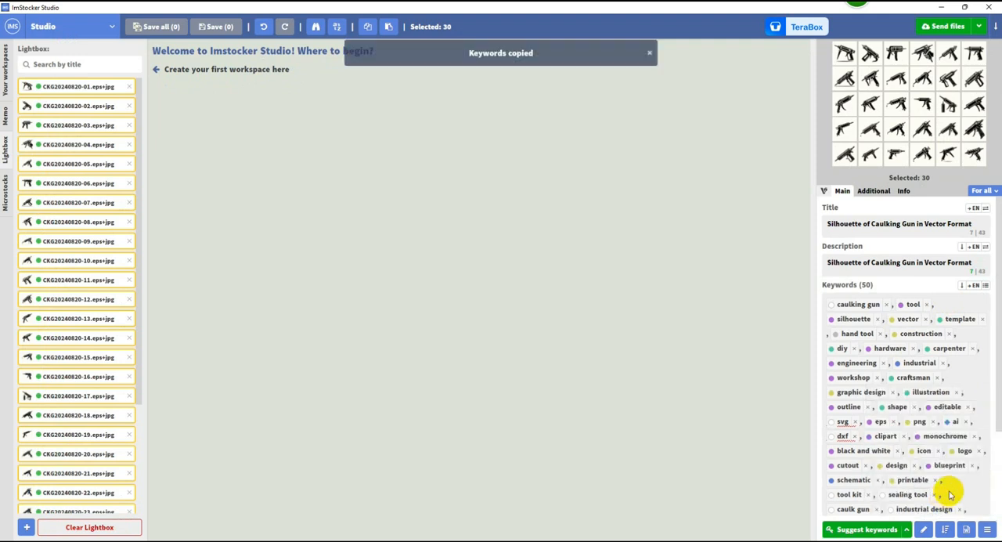
{"action": "left_click", "coordinate": [939, 9]}
{"action": "left_click", "coordinate": [867, 329]}
{"action": "key", "text": "ctrl+v"}
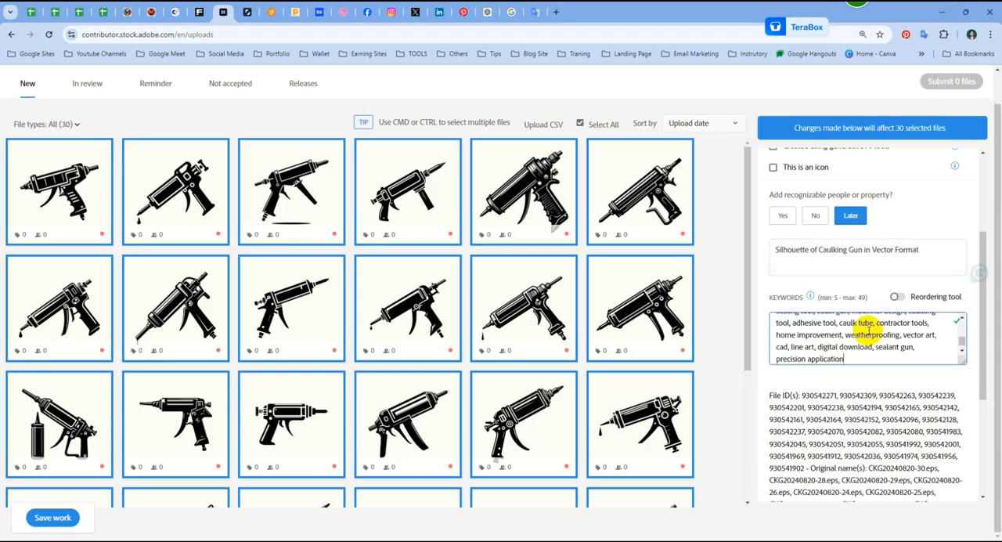
{"action": "left_click", "coordinate": [884, 375]}
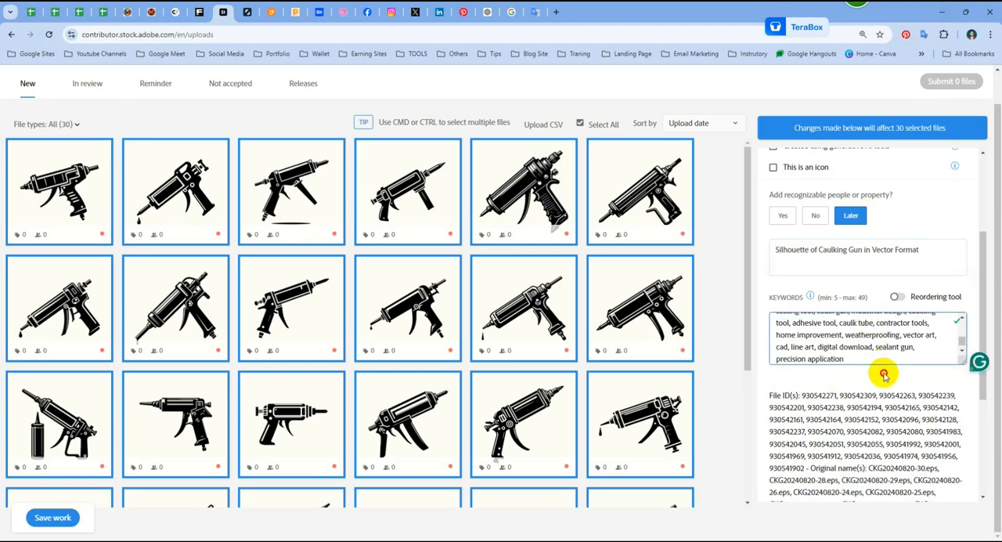
Step: Answer No to recognizable people or property for the selected files and refresh their auto-category
{"action": "left_click", "coordinate": [816, 218]}
{"action": "scroll", "coordinate": [834, 458], "scroll_direction": "down", "scroll_amount": 3}
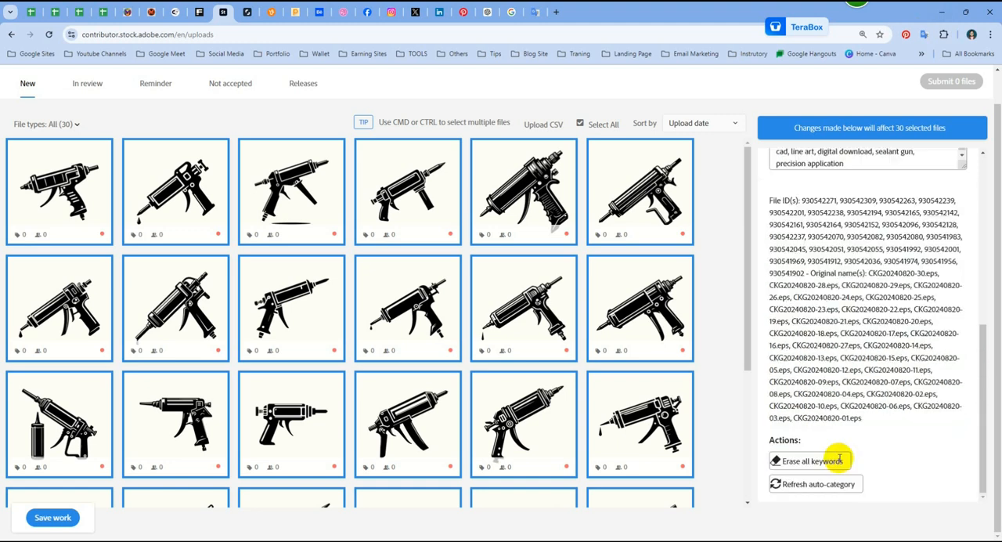
{"action": "left_click", "coordinate": [809, 483]}
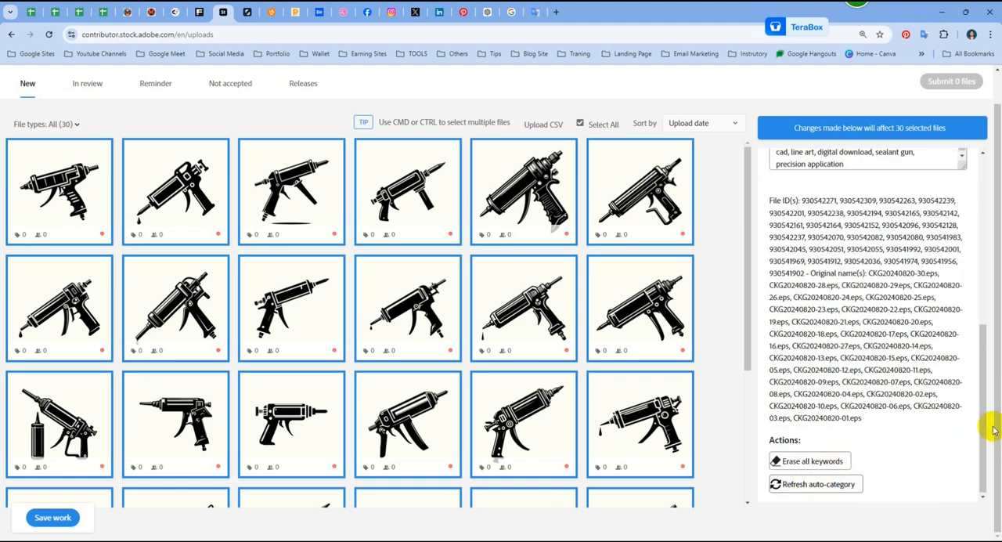
{"action": "scroll", "coordinate": [883, 368], "scroll_direction": "up", "scroll_amount": 6}
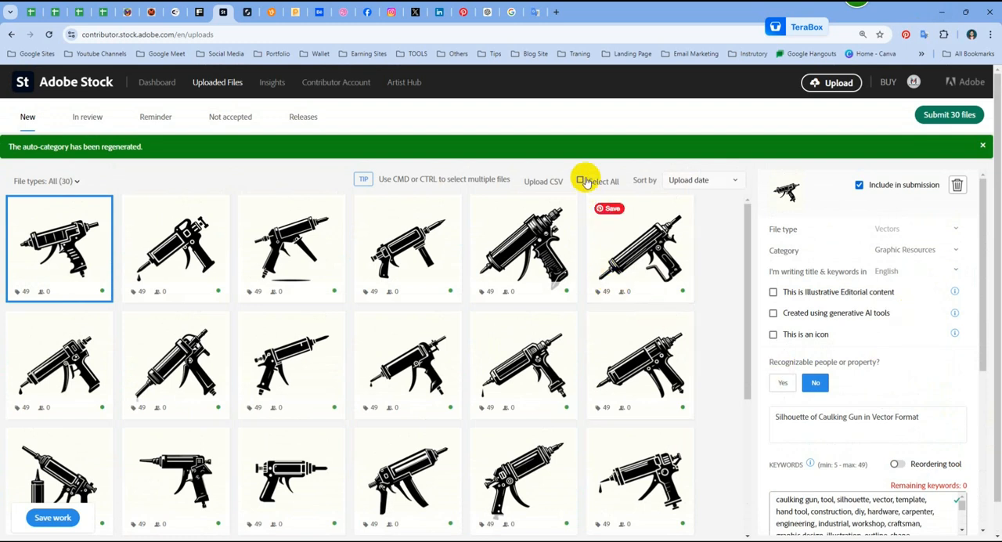
Step: Select all 30 files again, set their category to Industry, and save the work
{"action": "left_click", "coordinate": [581, 182]}
{"action": "left_click", "coordinate": [916, 296]}
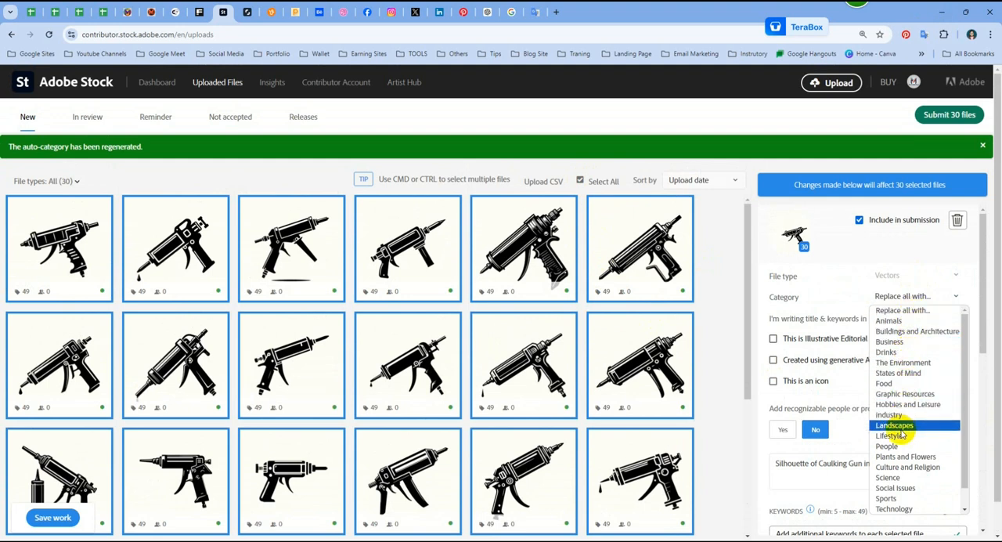
{"action": "scroll", "coordinate": [902, 435], "scroll_direction": "down", "scroll_amount": 2}
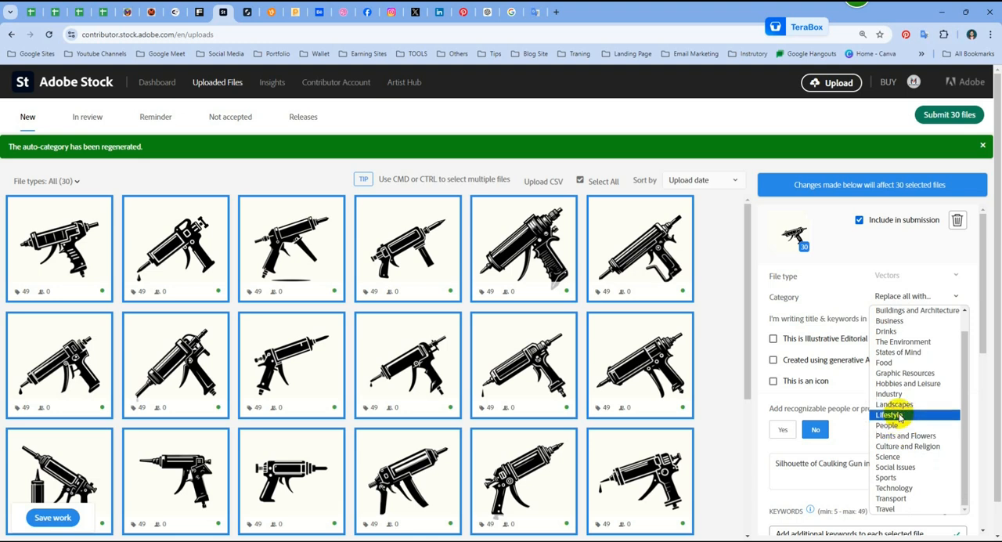
{"action": "left_click", "coordinate": [900, 396]}
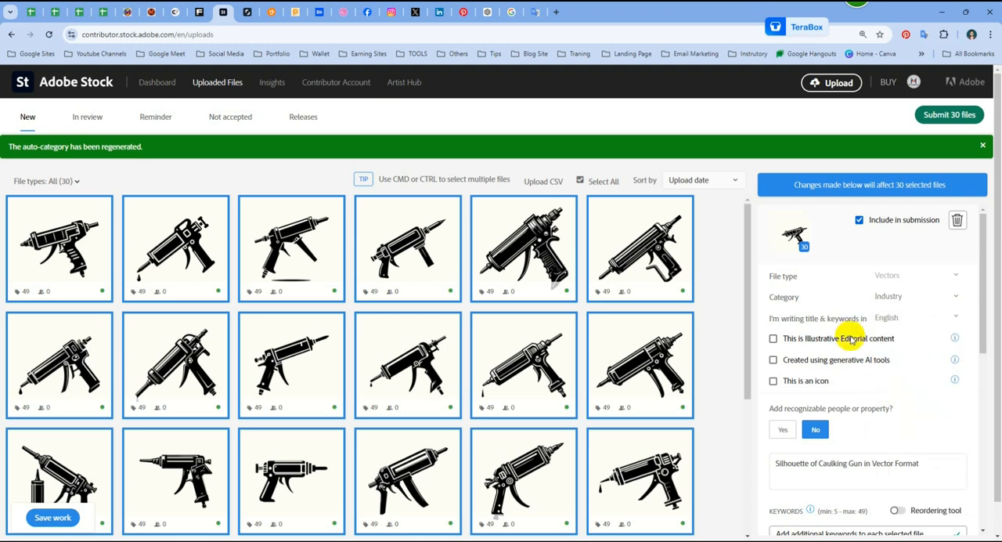
{"action": "left_click", "coordinate": [908, 297]}
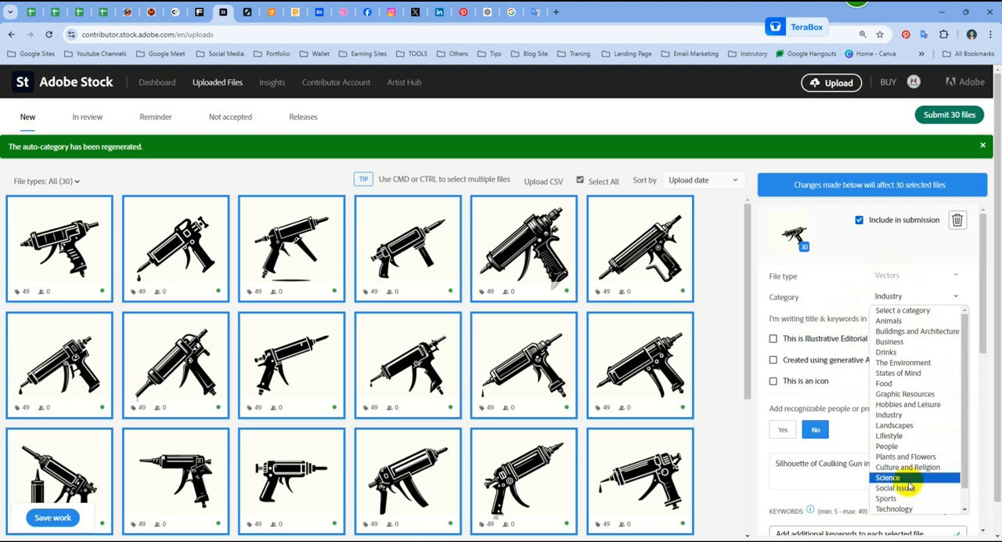
{"action": "scroll", "coordinate": [908, 469], "scroll_direction": "down", "scroll_amount": 1}
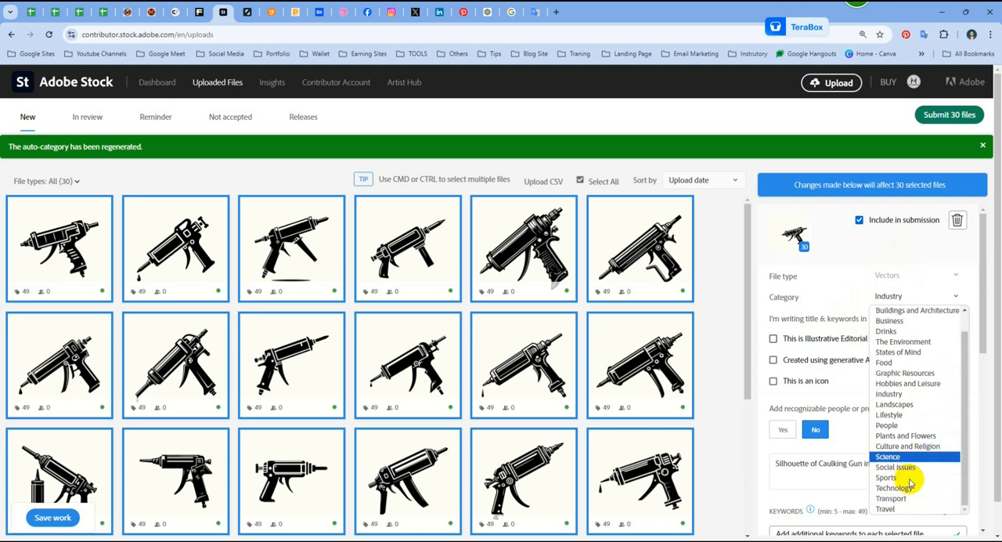
{"action": "left_click", "coordinate": [907, 394]}
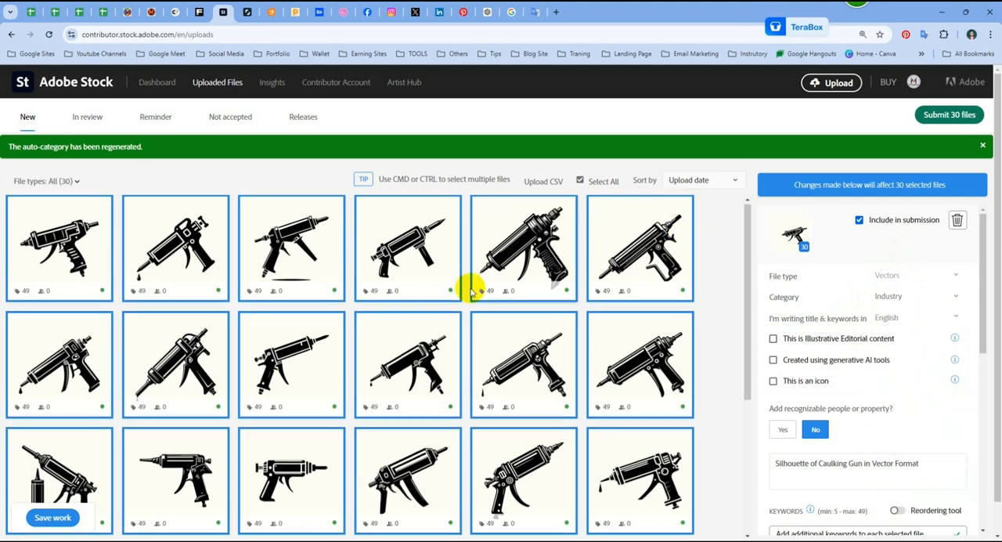
{"action": "scroll", "coordinate": [465, 287], "scroll_direction": "down", "scroll_amount": 3}
{"action": "left_click", "coordinate": [55, 517]}
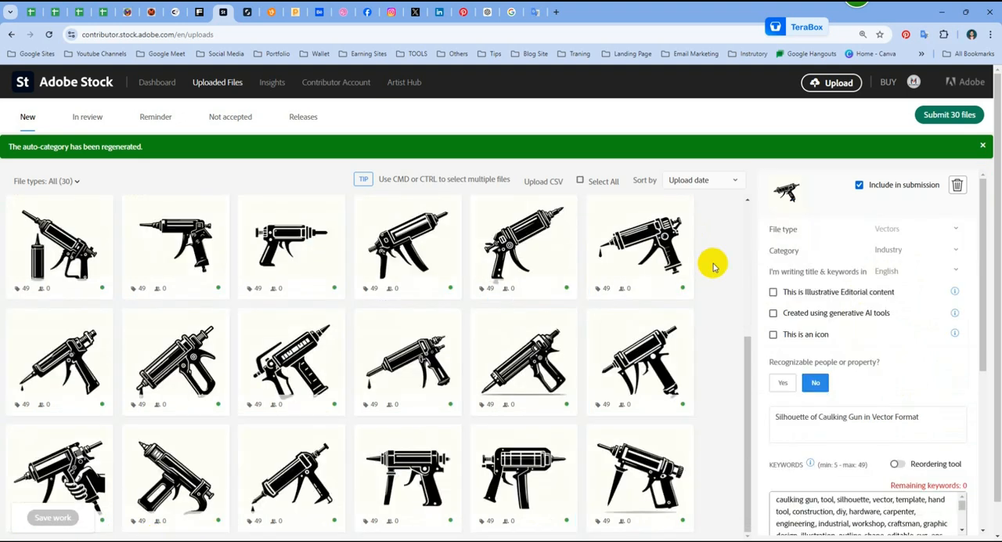
Step: Dismiss the auto-category notice, start submitting the 30 files, and complete the human verification by choosing the cat image
{"action": "left_click", "coordinate": [983, 145]}
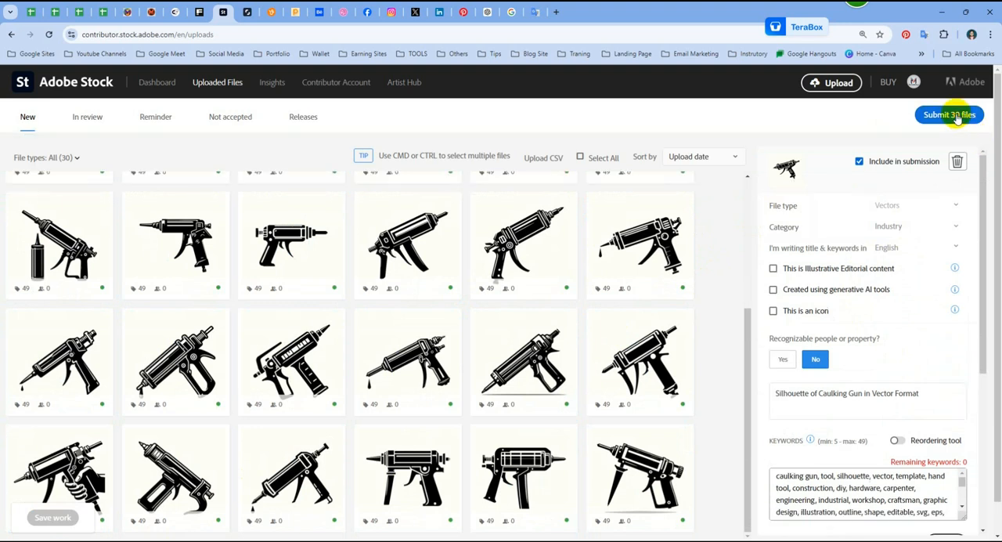
{"action": "left_click", "coordinate": [955, 115]}
{"action": "left_click", "coordinate": [357, 187]}
{"action": "left_click", "coordinate": [357, 277]}
{"action": "left_click", "coordinate": [512, 321]}
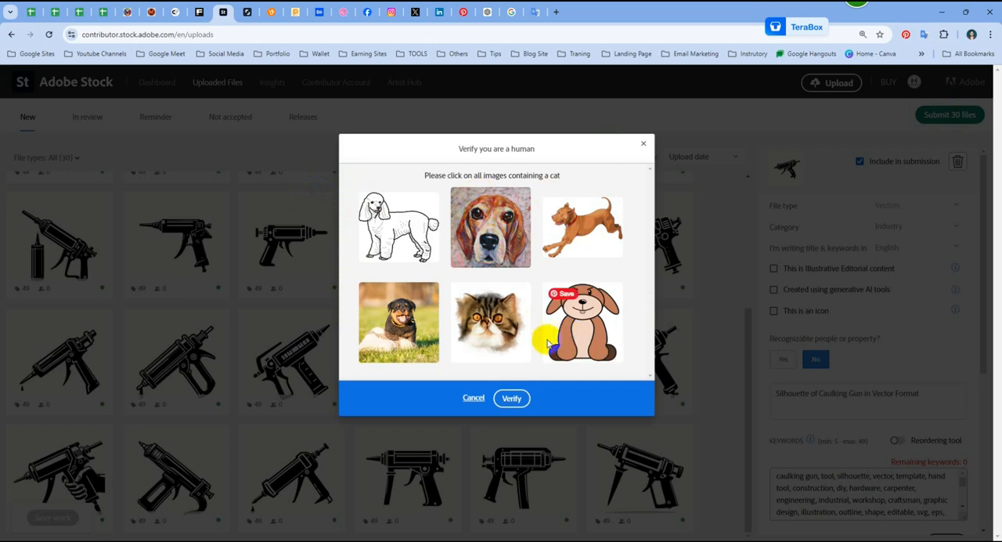
{"action": "left_click", "coordinate": [501, 325]}
{"action": "left_click", "coordinate": [512, 398]}
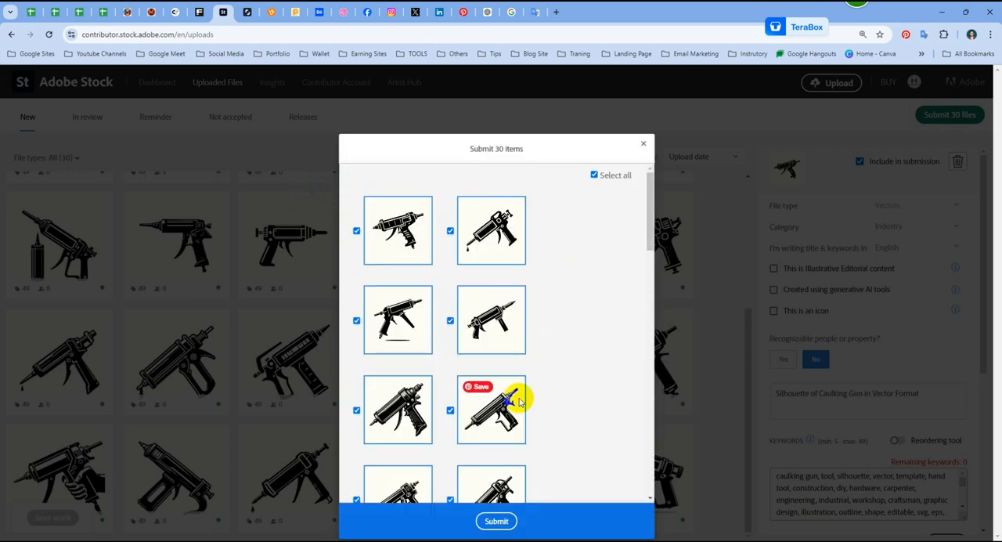
Step: Submit all 30 checked items for moderation and look through the files in review
{"action": "scroll", "coordinate": [575, 246], "scroll_direction": "down", "scroll_amount": 10}
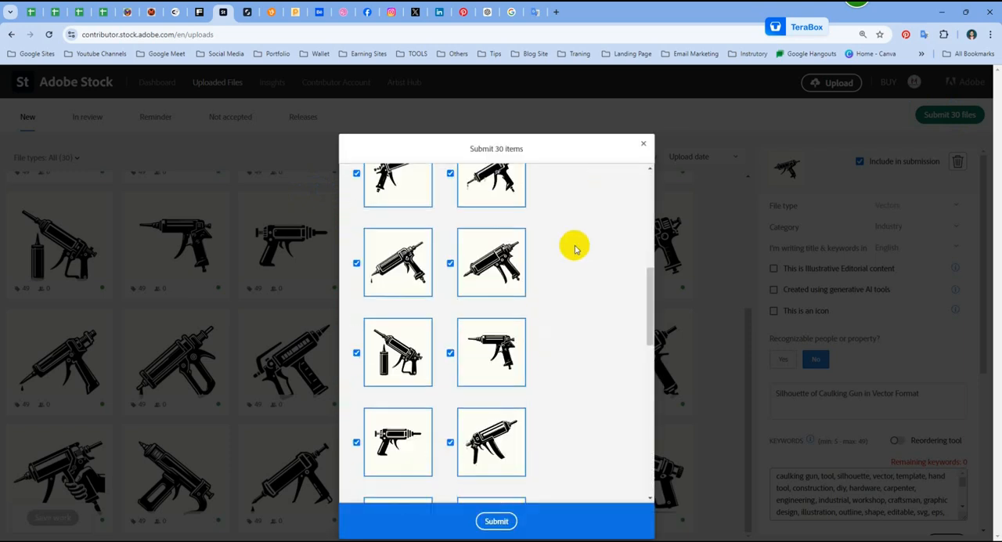
{"action": "left_click", "coordinate": [496, 521]}
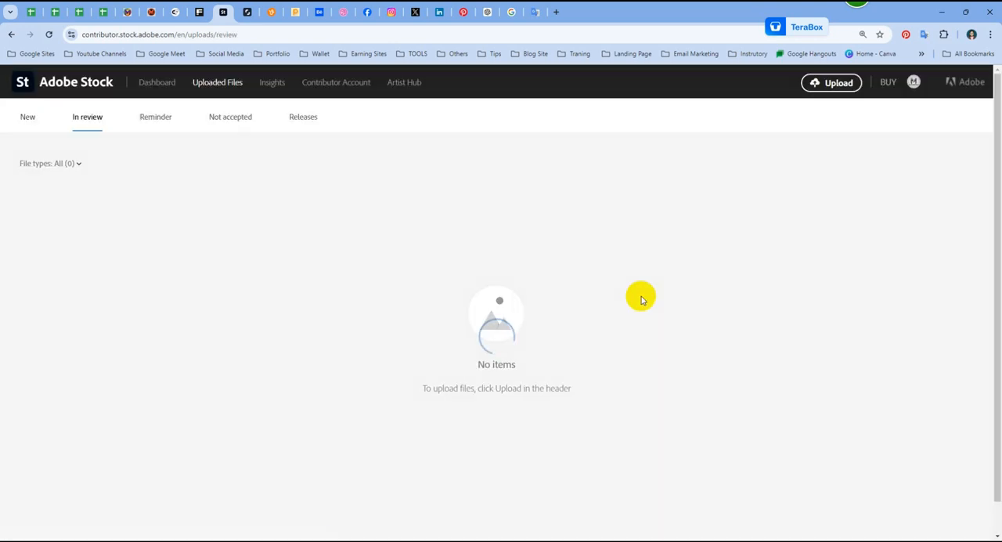
{"action": "scroll", "coordinate": [374, 298], "scroll_direction": "down", "scroll_amount": 8}
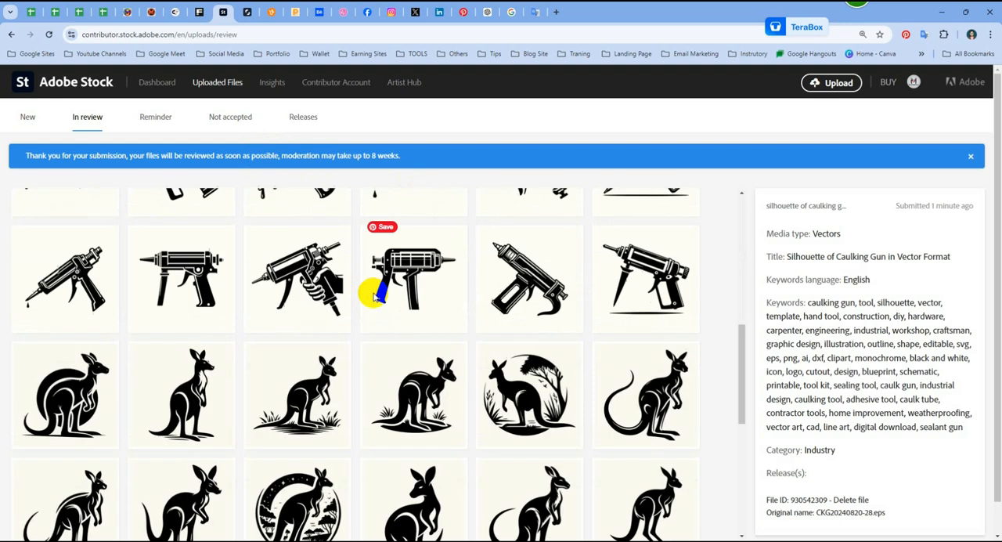
{"action": "scroll", "coordinate": [374, 297], "scroll_direction": "up", "scroll_amount": 5}
{"action": "scroll", "coordinate": [373, 298], "scroll_direction": "up", "scroll_amount": 10}
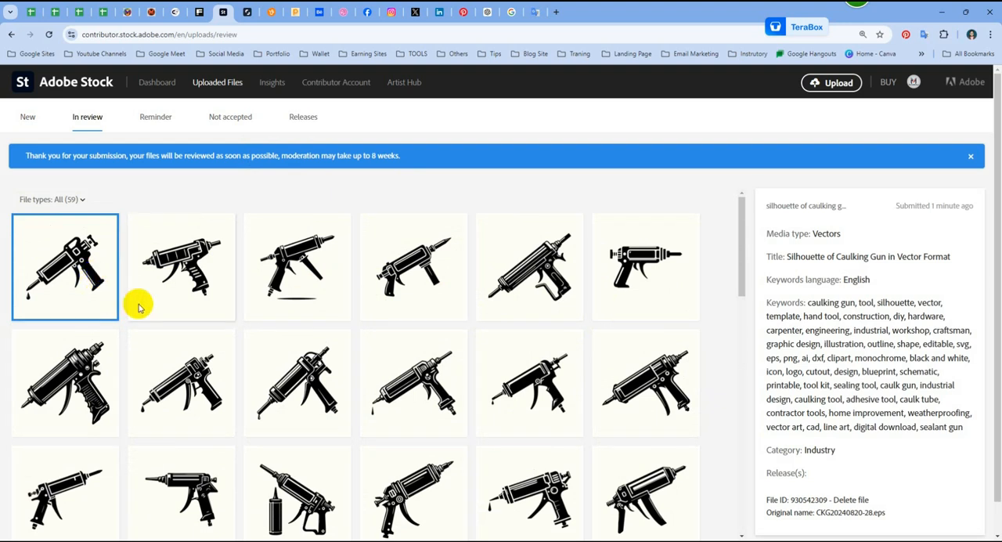
{"action": "scroll", "coordinate": [341, 330], "scroll_direction": "down", "scroll_amount": 4}
{"action": "scroll", "coordinate": [341, 331], "scroll_direction": "up", "scroll_amount": 5}
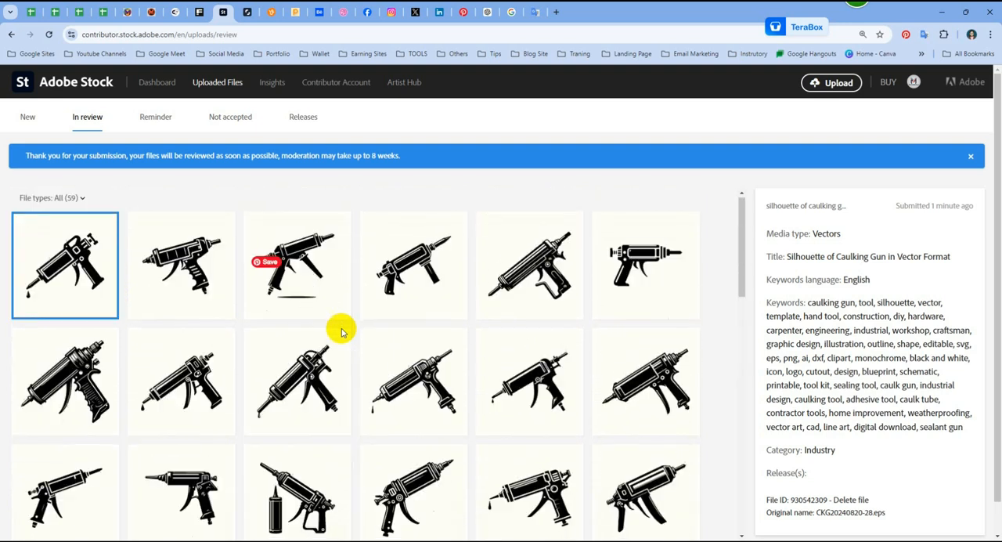
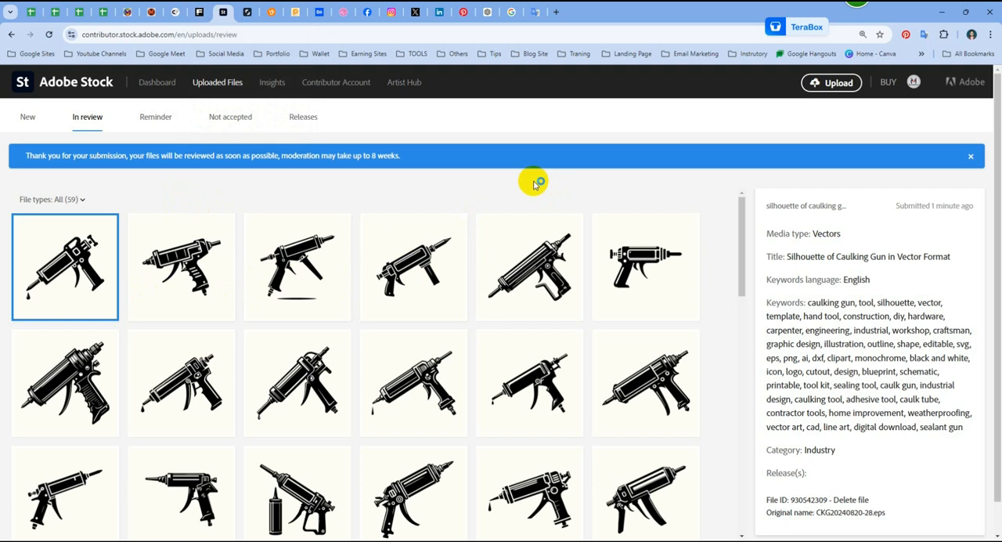
Step: Open the Adobe Stock contributor dashboard, sort the portfolio by date, and look through the newest files
{"action": "scroll", "coordinate": [297, 266], "scroll_direction": "down", "scroll_amount": 3}
{"action": "scroll", "coordinate": [296, 275], "scroll_direction": "up", "scroll_amount": 3}
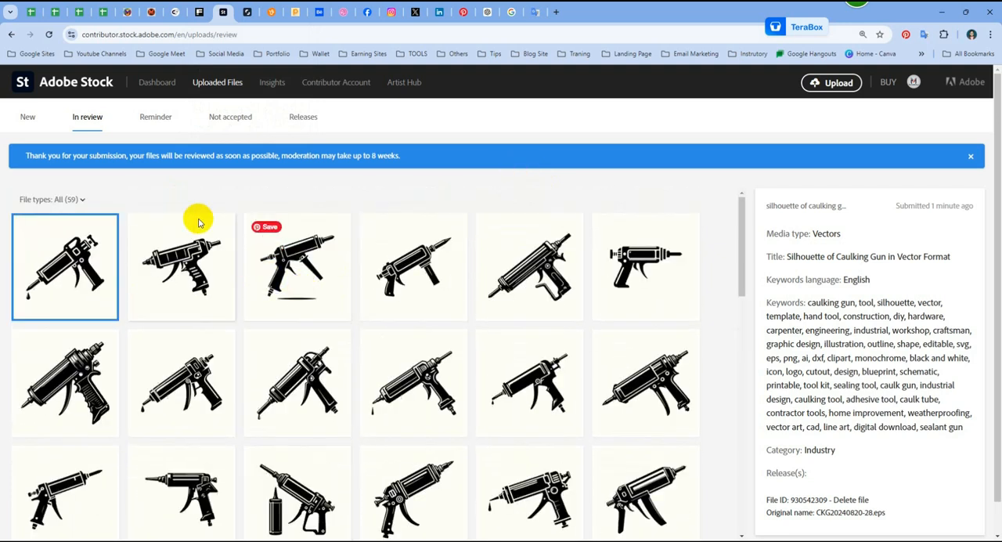
{"action": "left_click", "coordinate": [156, 82]}
{"action": "scroll", "coordinate": [317, 410], "scroll_direction": "down", "scroll_amount": 2}
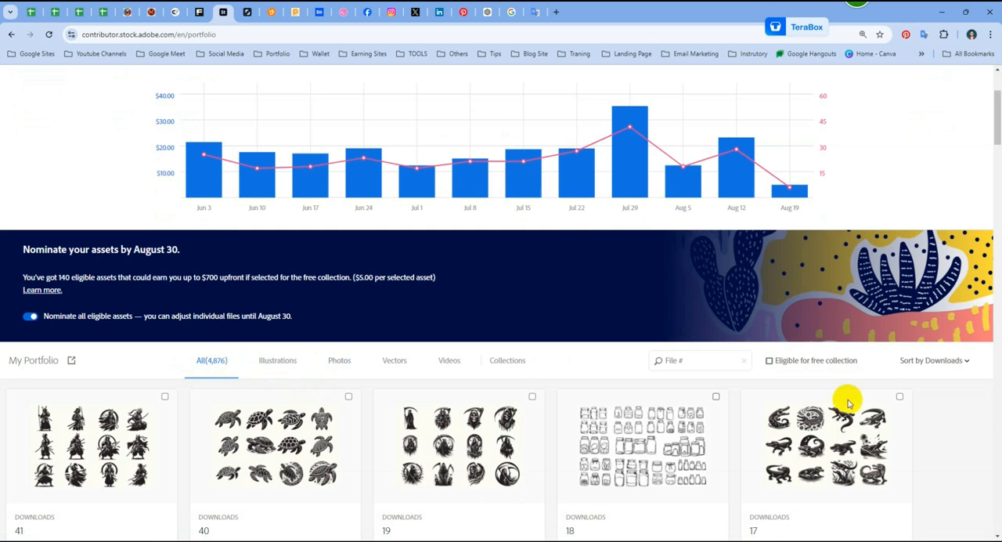
{"action": "left_click", "coordinate": [964, 363]}
{"action": "left_click", "coordinate": [943, 410]}
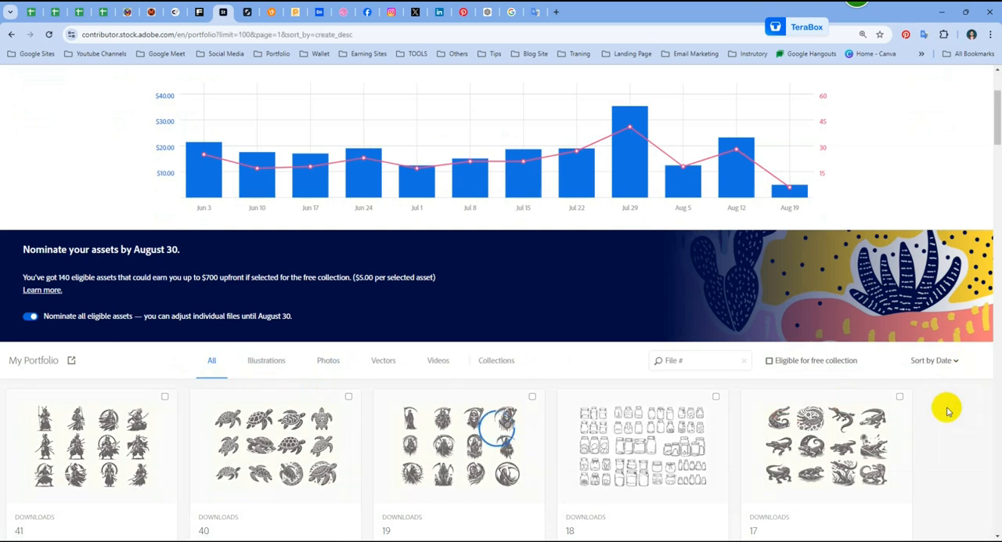
{"action": "scroll", "coordinate": [441, 405], "scroll_direction": "down", "scroll_amount": 7}
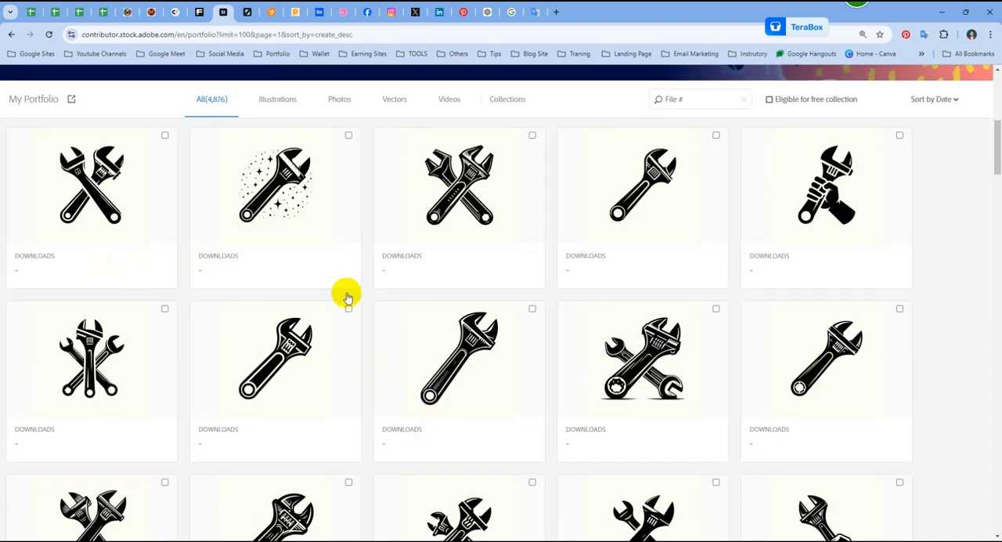
{"action": "scroll", "coordinate": [514, 344], "scroll_direction": "down", "scroll_amount": 5}
{"action": "scroll", "coordinate": [515, 344], "scroll_direction": "up", "scroll_amount": 10}
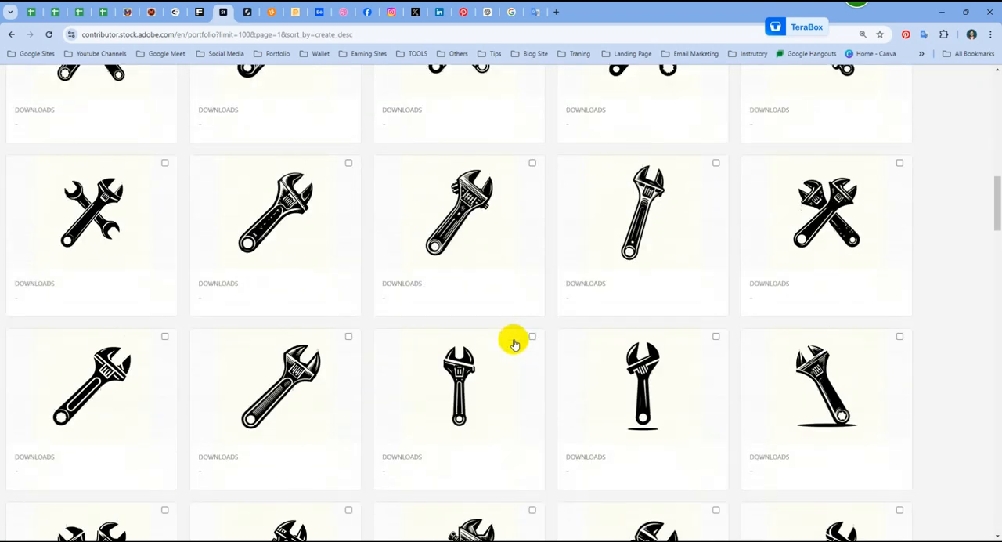
{"action": "scroll", "coordinate": [514, 343], "scroll_direction": "up", "scroll_amount": 3}
{"action": "scroll", "coordinate": [508, 435], "scroll_direction": "down", "scroll_amount": 5}
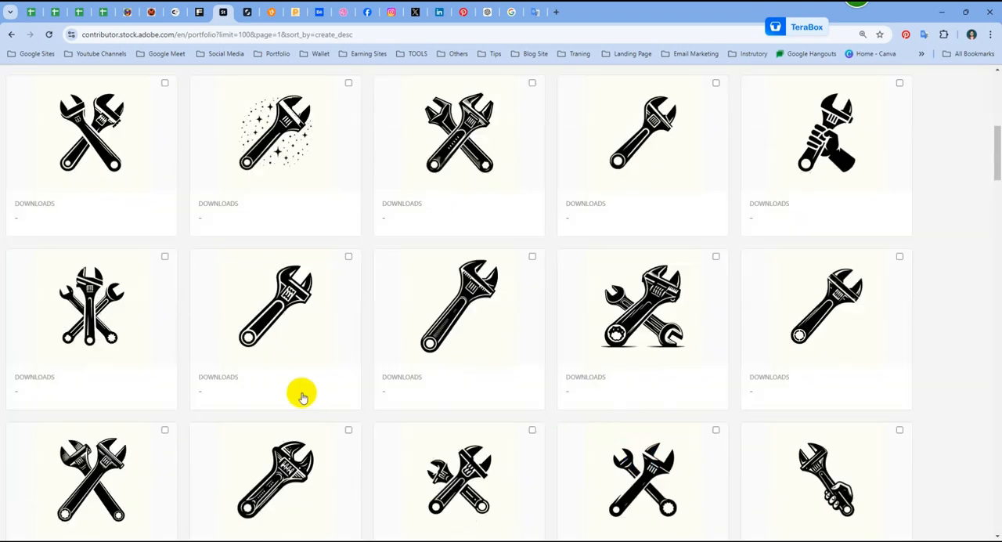
{"action": "scroll", "coordinate": [302, 396], "scroll_direction": "up", "scroll_amount": 7}
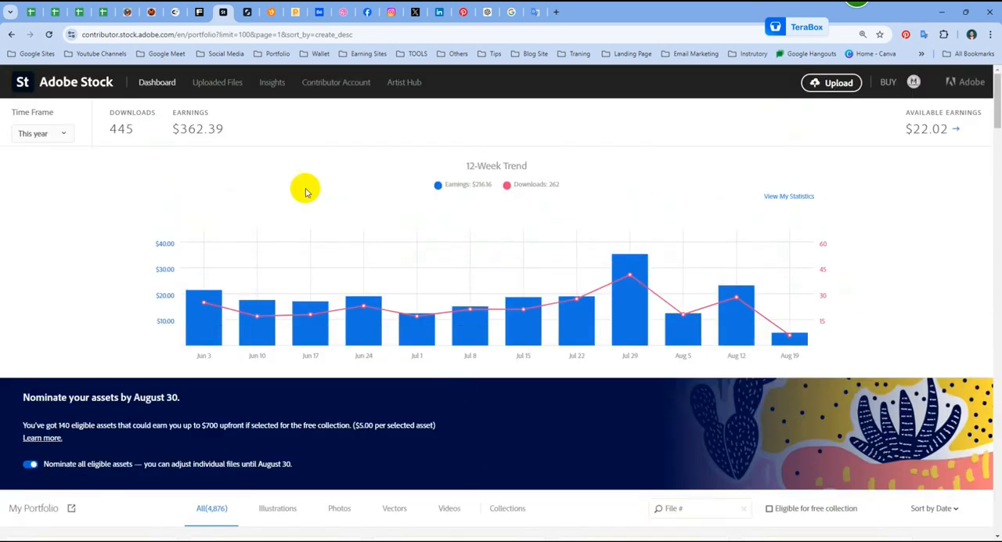
Step: Reload the dashboard and look over the earnings trend and the portfolio in its default download order
{"action": "left_click", "coordinate": [159, 83]}
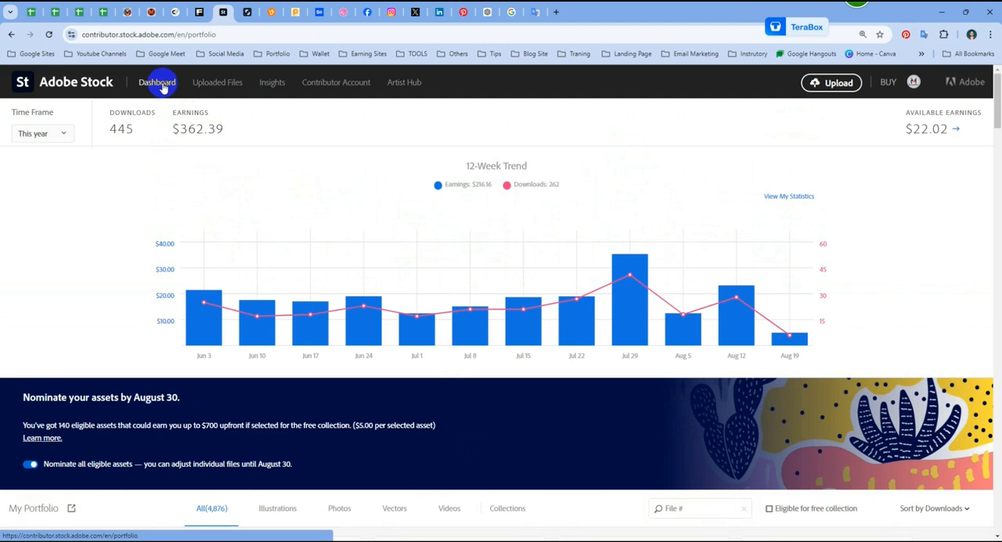
{"action": "scroll", "coordinate": [308, 227], "scroll_direction": "down", "scroll_amount": 3}
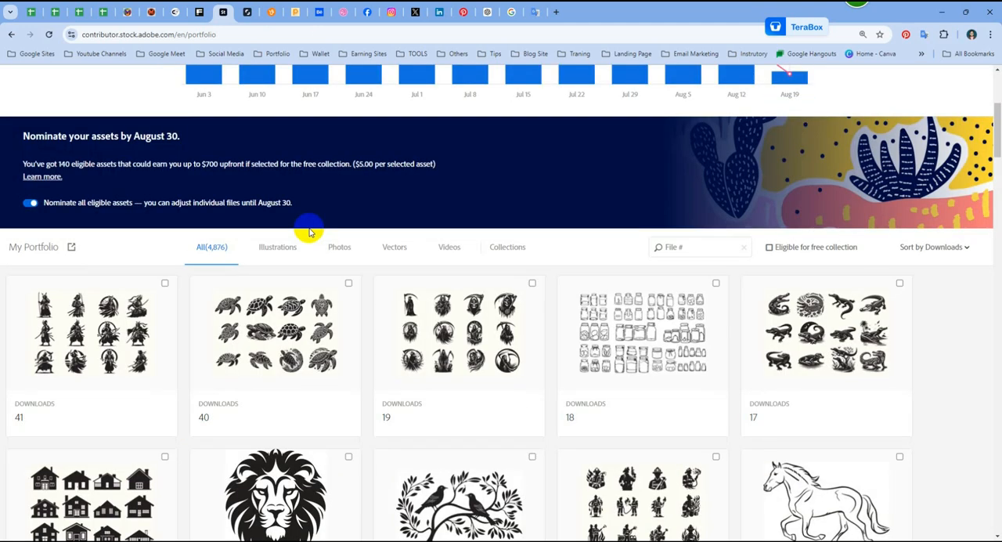
{"action": "scroll", "coordinate": [309, 232], "scroll_direction": "up", "scroll_amount": 3}
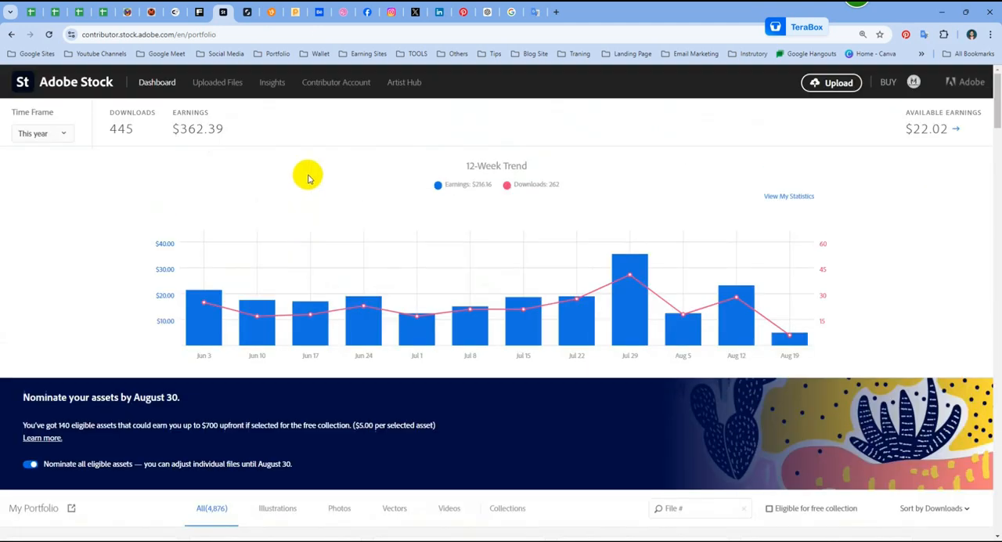
Step: Switch to Freepik Contributor, reload the upload page, and check the processing of the pending utility knife files
{"action": "left_click", "coordinate": [201, 12]}
{"action": "right_click", "coordinate": [401, 126]}
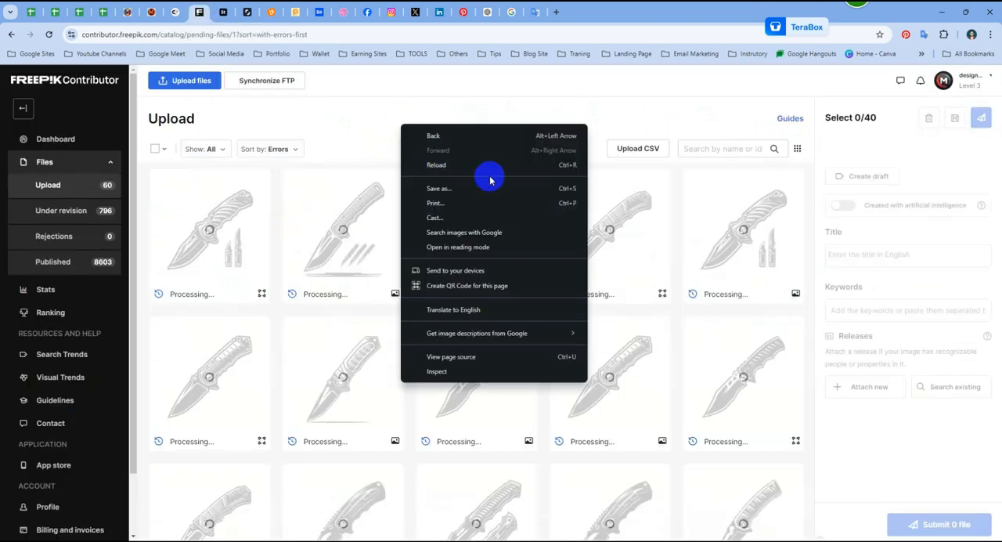
{"action": "left_click", "coordinate": [470, 166]}
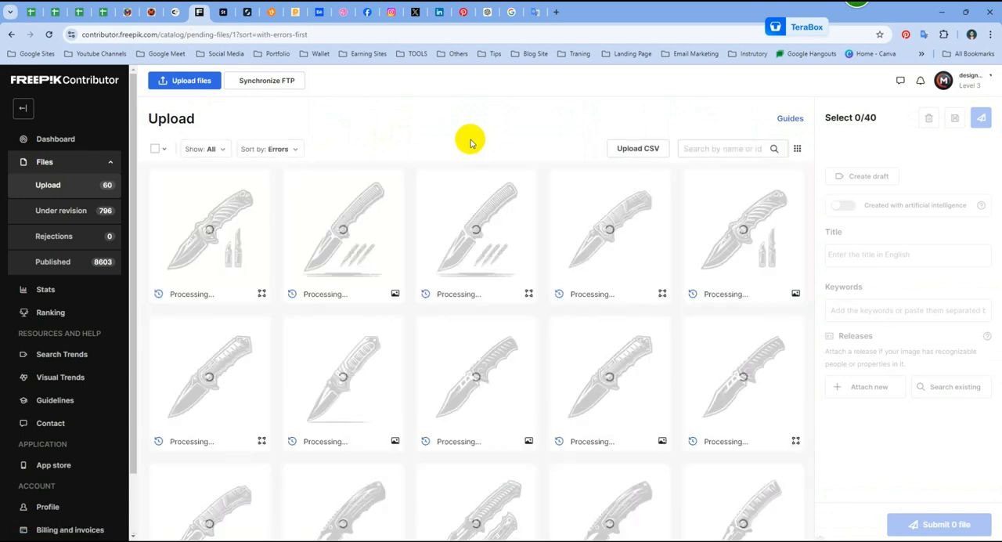
{"action": "scroll", "coordinate": [399, 268], "scroll_direction": "down", "scroll_amount": 2}
{"action": "scroll", "coordinate": [403, 273], "scroll_direction": "down", "scroll_amount": 1}
{"action": "scroll", "coordinate": [403, 273], "scroll_direction": "up", "scroll_amount": 11}
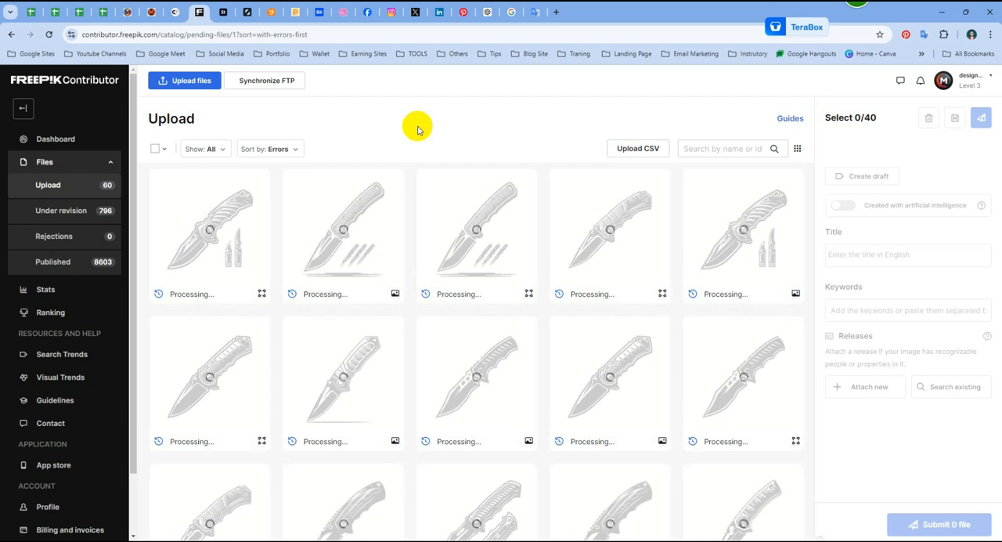
{"action": "left_click", "coordinate": [946, 12]}
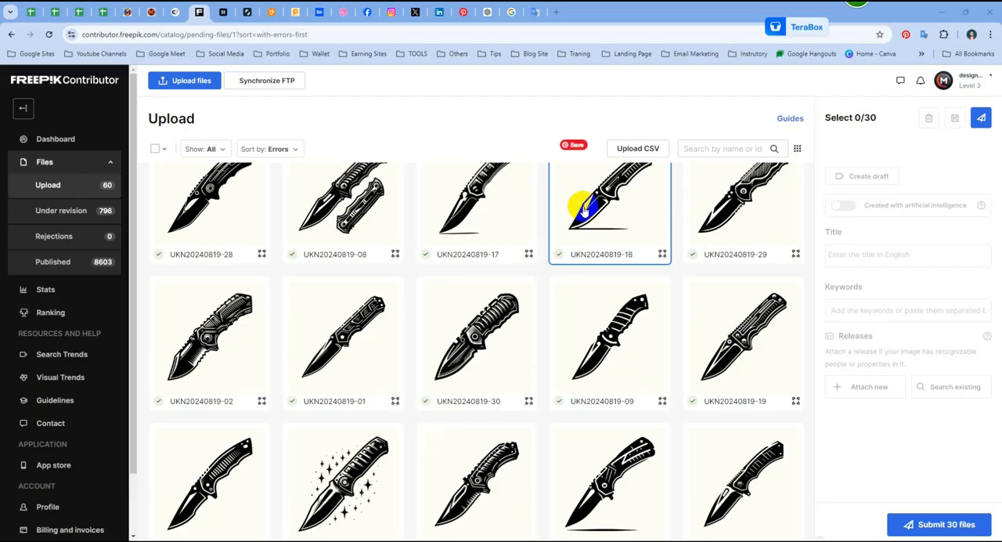
{"action": "scroll", "coordinate": [577, 204], "scroll_direction": "down", "scroll_amount": 5}
{"action": "scroll", "coordinate": [566, 253], "scroll_direction": "up", "scroll_amount": 5}
{"action": "scroll", "coordinate": [562, 255], "scroll_direction": "up", "scroll_amount": 3}
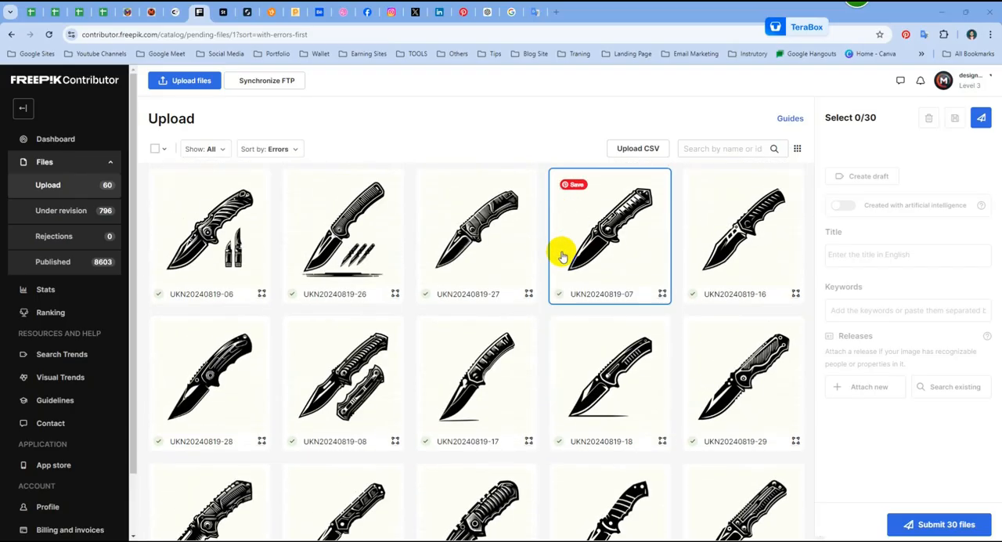
Step: Reload the upload page, then submit the 30 utility knife files for revision and dismiss the notice
{"action": "left_click", "coordinate": [982, 118]}
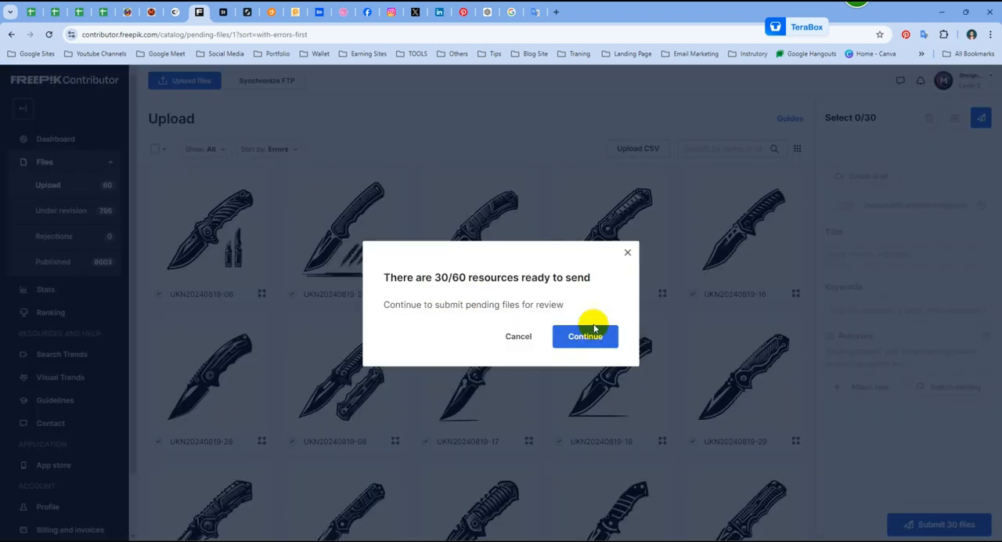
{"action": "left_click", "coordinate": [627, 255]}
{"action": "right_click", "coordinate": [335, 105]}
{"action": "left_click", "coordinate": [414, 148]}
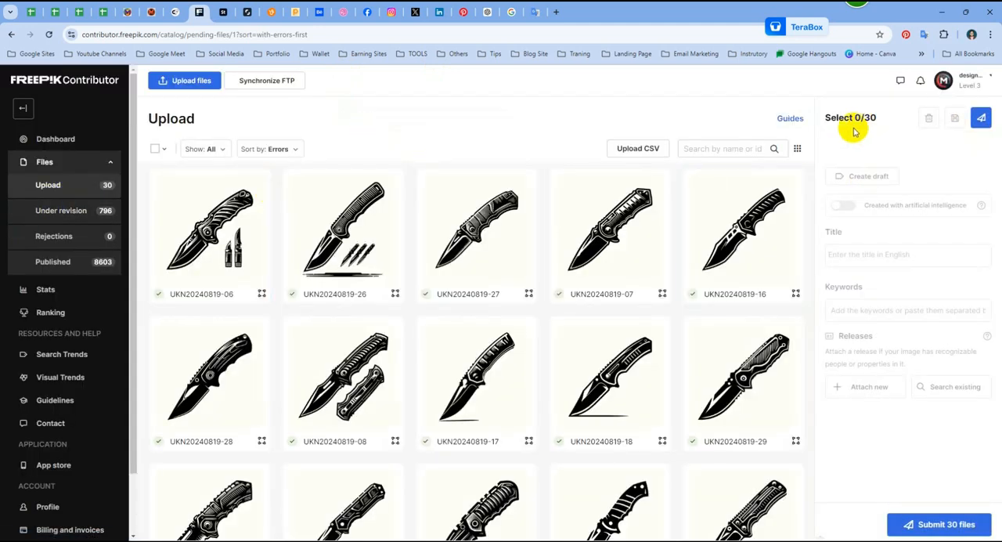
{"action": "left_click", "coordinate": [984, 118]}
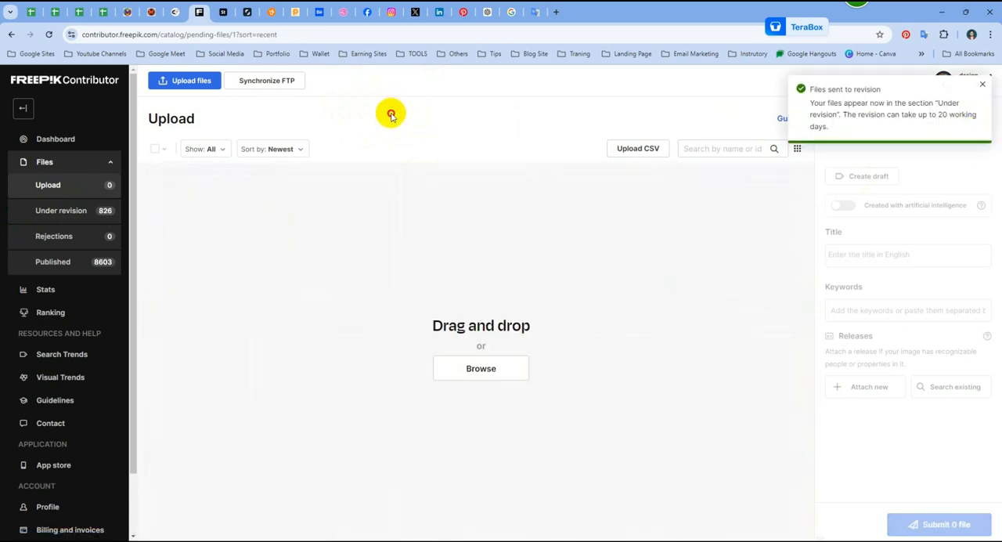
{"action": "left_click", "coordinate": [982, 84]}
Step: Upload all 60 EPS and JPG files from the Caulking Gun folder to Freepik Contributor
{"action": "left_click", "coordinate": [495, 369]}
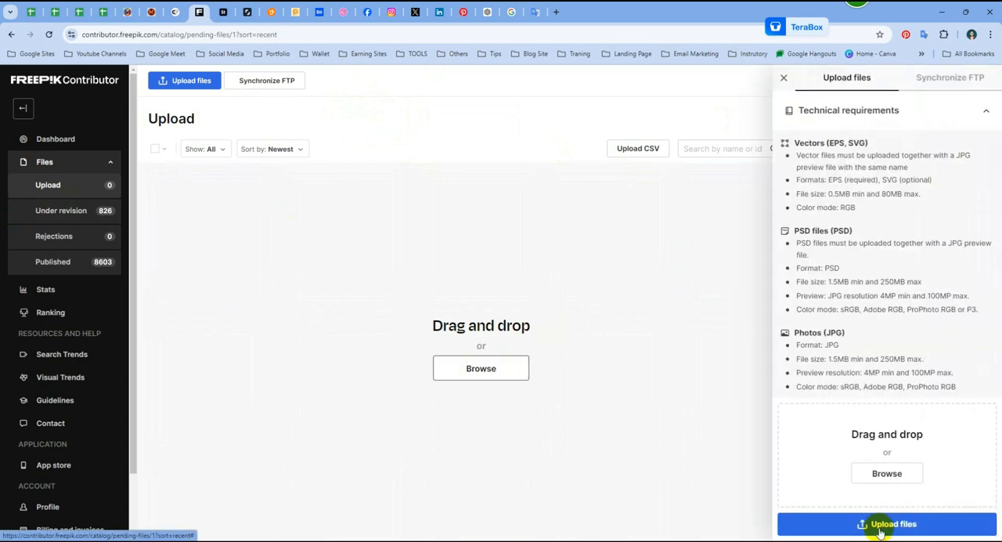
{"action": "left_click", "coordinate": [887, 474]}
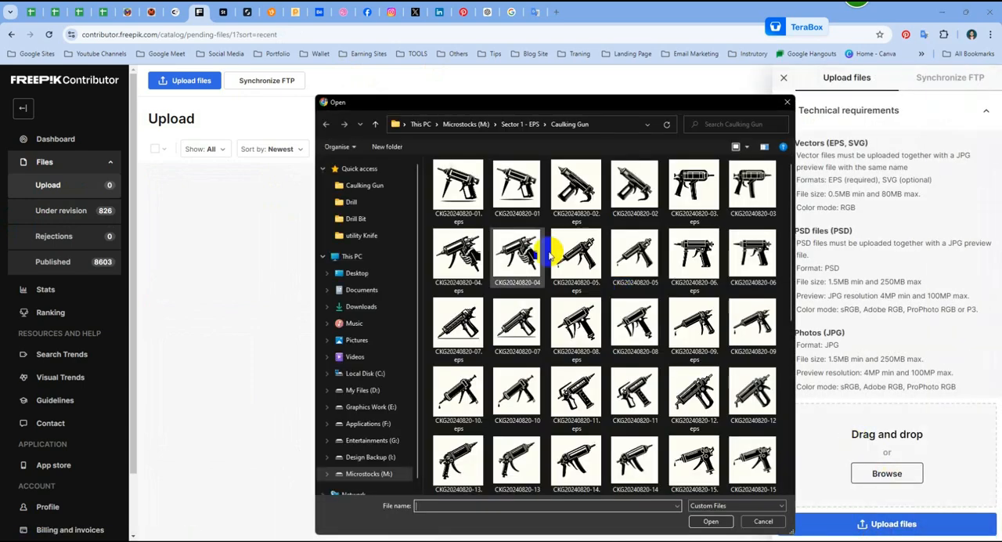
{"action": "left_click_drag", "start_coordinate": [466, 195], "coordinate": [784, 531]}
{"action": "left_click", "coordinate": [710, 521]}
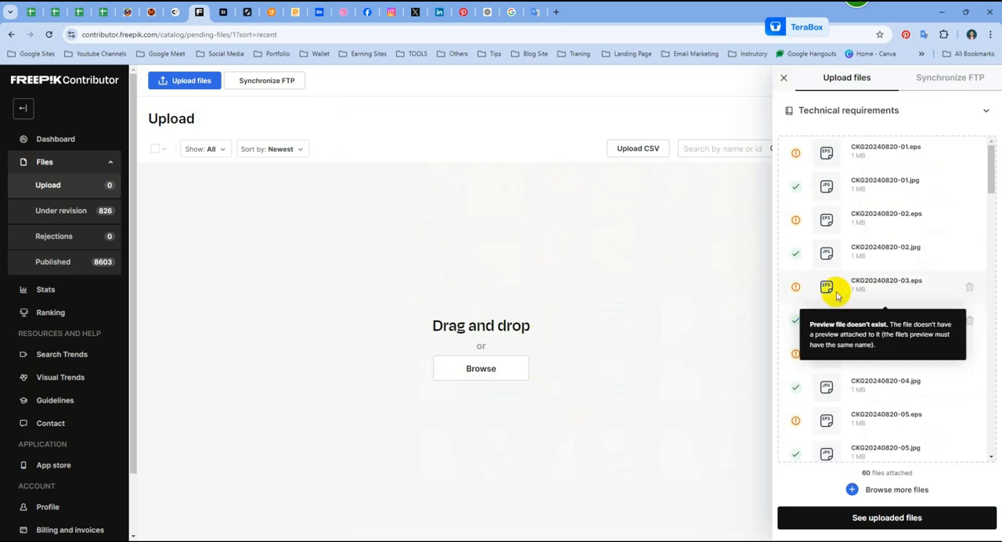
Step: Follow the upload progress of the caulking gun EPS and JPG files through to the end of the list
{"action": "scroll", "coordinate": [846, 290], "scroll_direction": "down", "scroll_amount": 6}
{"action": "scroll", "coordinate": [913, 359], "scroll_direction": "up", "scroll_amount": 1}
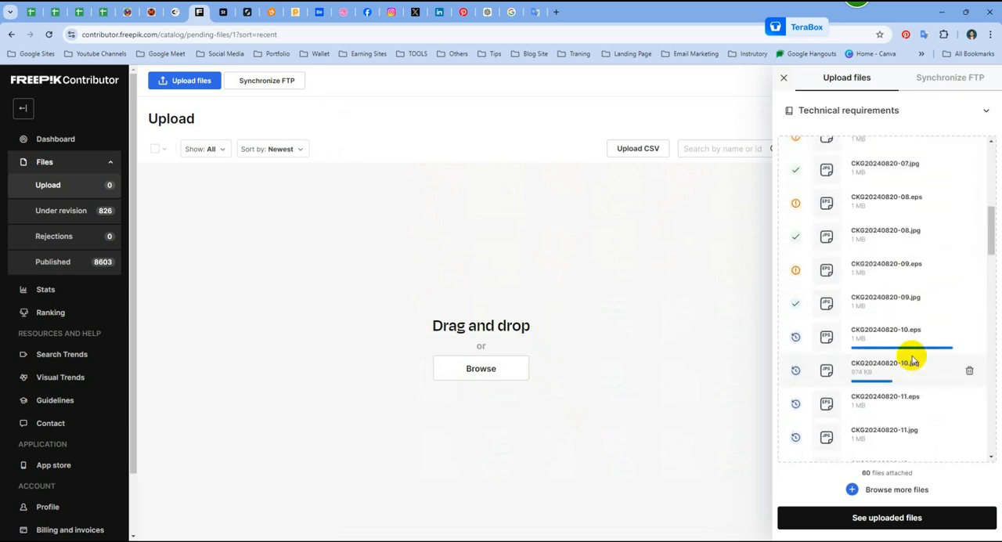
{"action": "scroll", "coordinate": [912, 358], "scroll_direction": "down", "scroll_amount": 1}
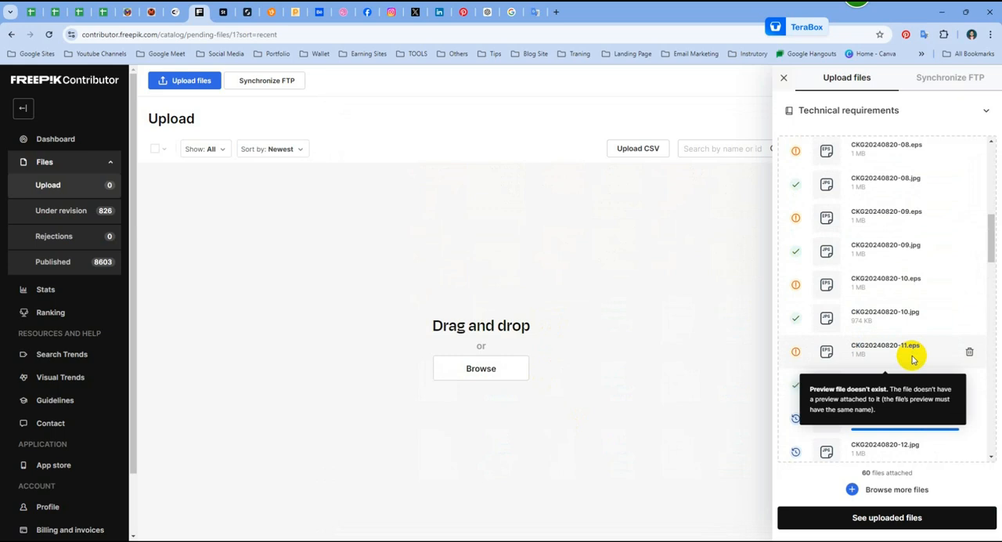
{"action": "scroll", "coordinate": [912, 358], "scroll_direction": "down", "scroll_amount": 3}
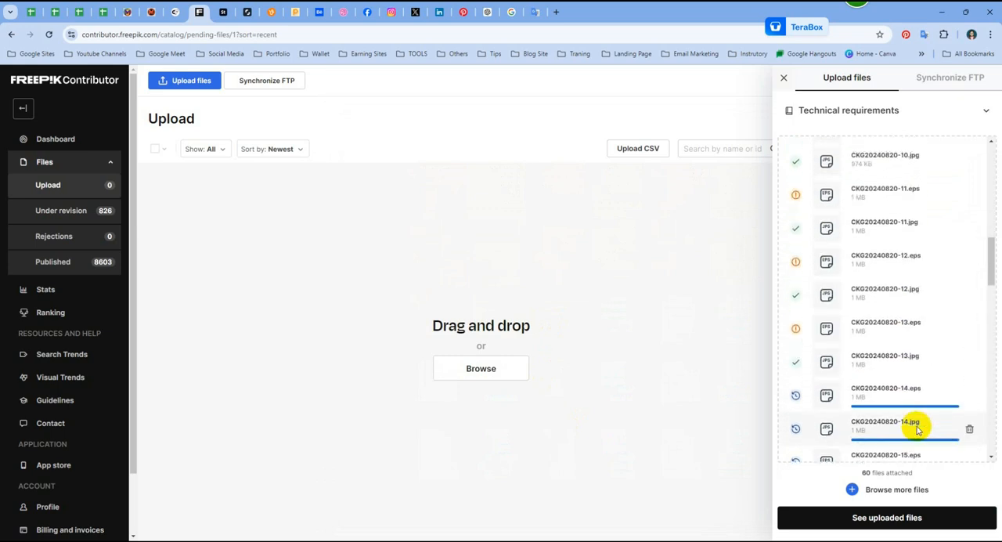
{"action": "scroll", "coordinate": [918, 422], "scroll_direction": "down", "scroll_amount": 4}
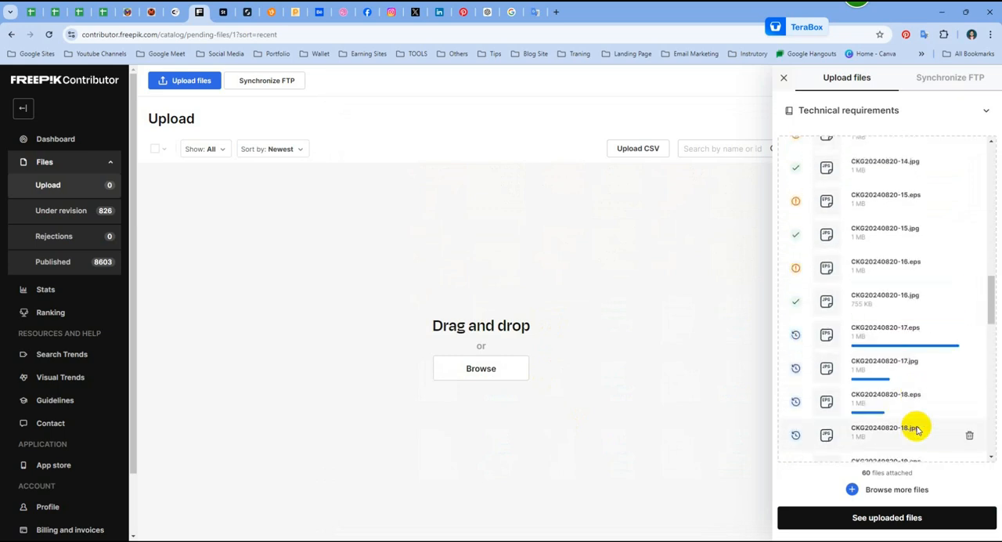
{"action": "scroll", "coordinate": [917, 393], "scroll_direction": "down", "scroll_amount": 6}
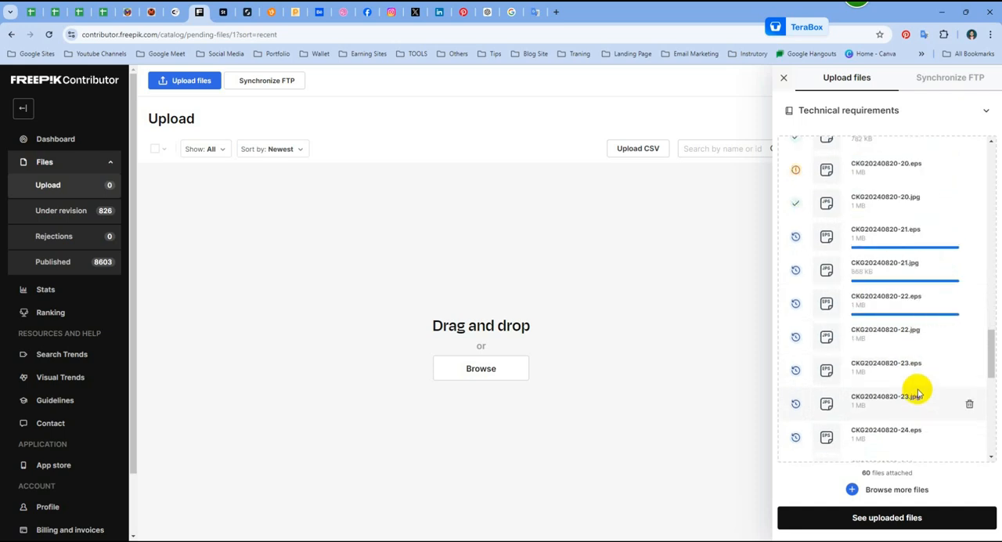
{"action": "scroll", "coordinate": [917, 394], "scroll_direction": "down", "scroll_amount": 5}
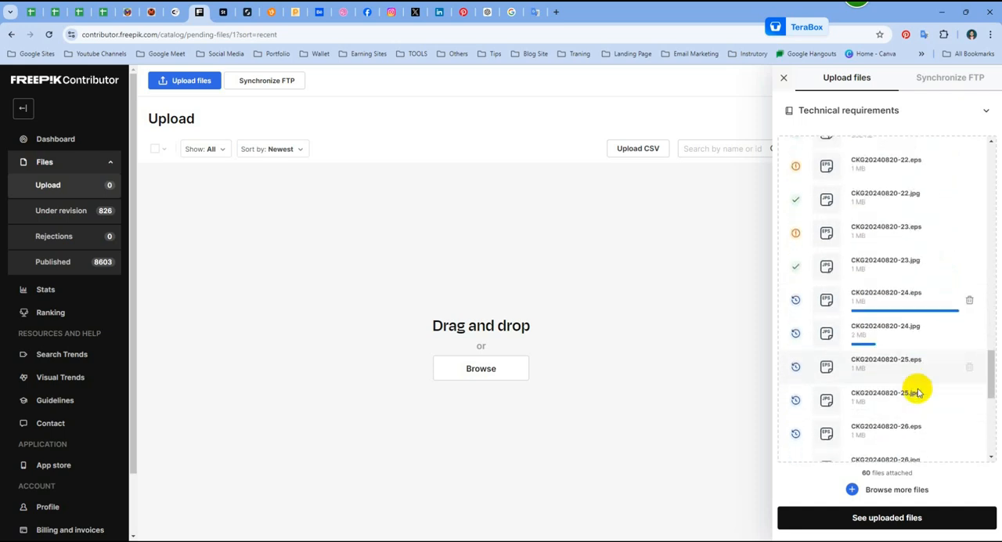
{"action": "scroll", "coordinate": [917, 392], "scroll_direction": "down", "scroll_amount": 3}
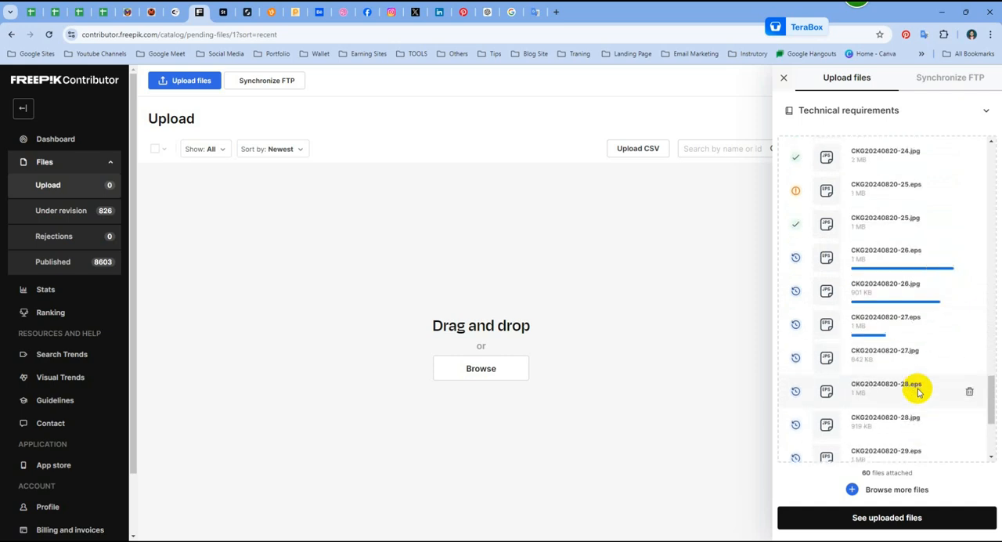
{"action": "scroll", "coordinate": [916, 389], "scroll_direction": "down", "scroll_amount": 2}
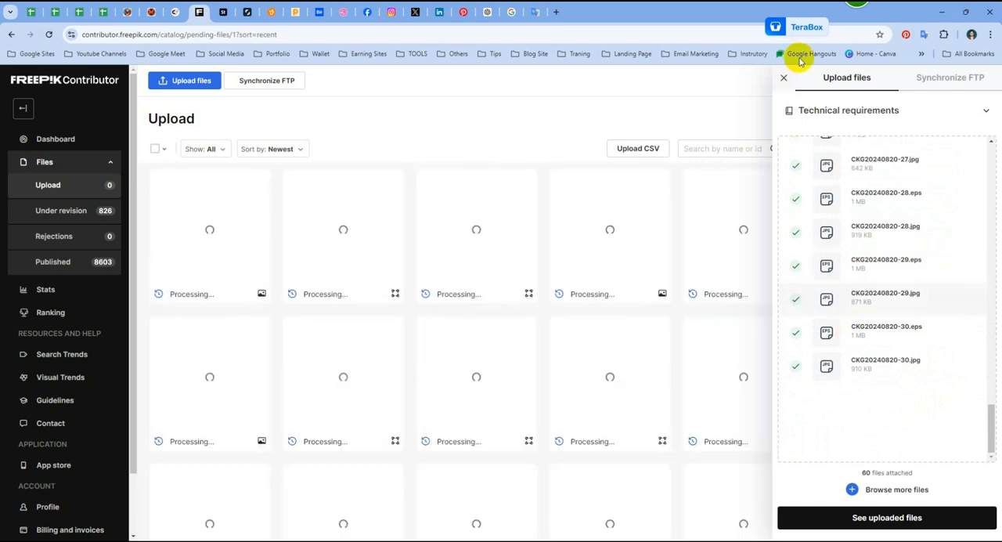
Step: Close the file upload panel and check that the caulking gun files have been processed
{"action": "left_click", "coordinate": [785, 78]}
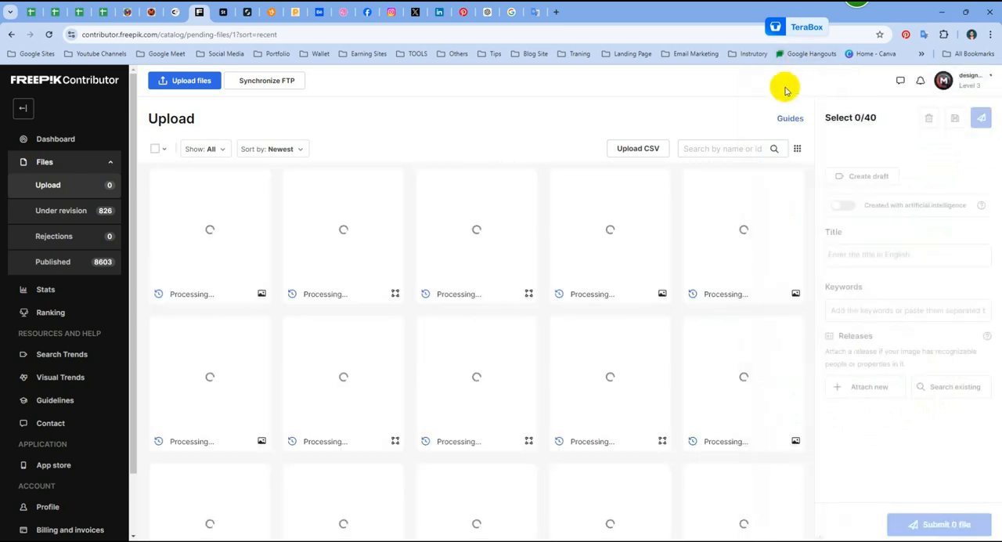
{"action": "scroll", "coordinate": [527, 321], "scroll_direction": "down", "scroll_amount": 4}
{"action": "scroll", "coordinate": [534, 384], "scroll_direction": "down", "scroll_amount": 2}
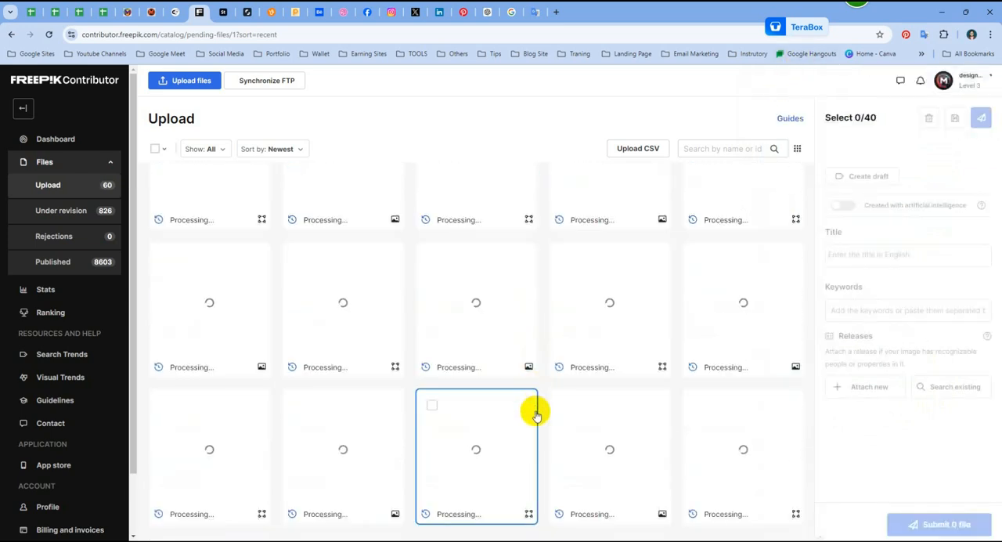
{"action": "scroll", "coordinate": [536, 414], "scroll_direction": "up", "scroll_amount": 7}
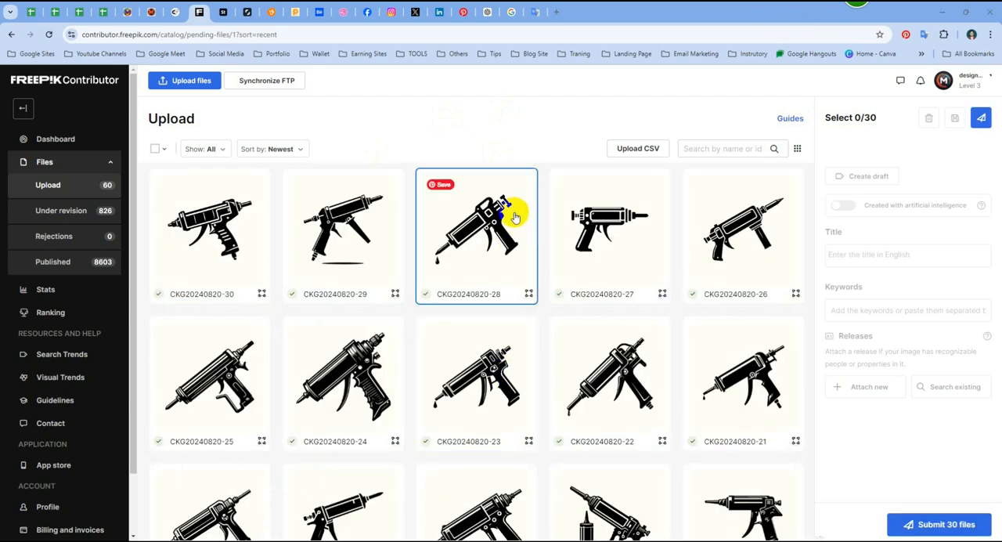
{"action": "scroll", "coordinate": [470, 361], "scroll_direction": "down", "scroll_amount": 1}
{"action": "scroll", "coordinate": [474, 372], "scroll_direction": "down", "scroll_amount": 4}
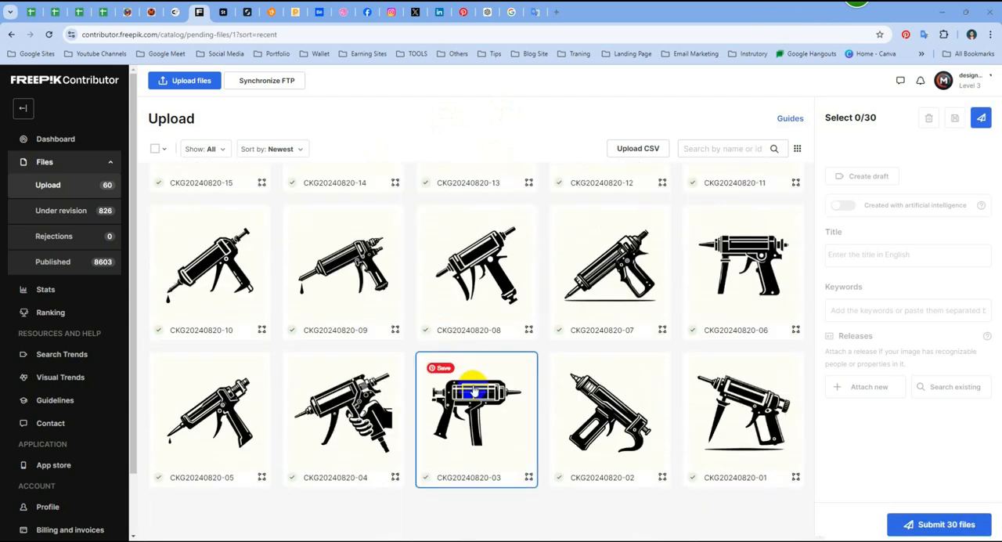
{"action": "scroll", "coordinate": [611, 331], "scroll_direction": "up", "scroll_amount": 7}
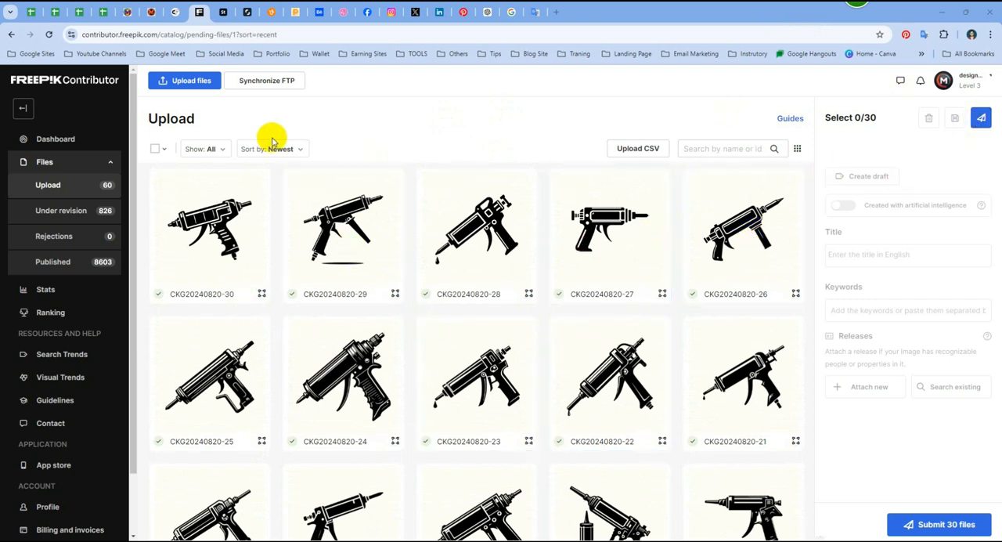
Step: Reload the upload page and submit the 30 caulking gun files for revision
{"action": "left_click", "coordinate": [83, 194]}
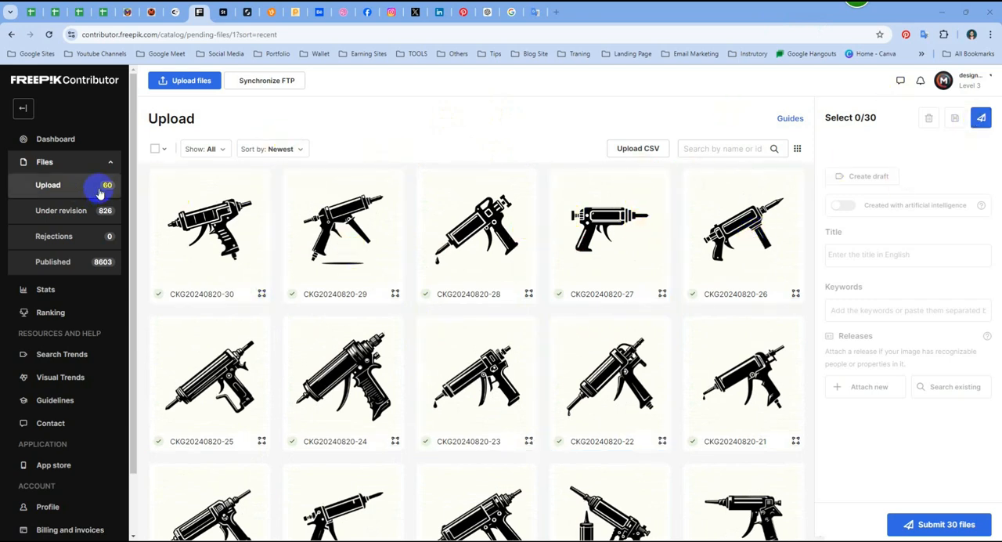
{"action": "right_click", "coordinate": [337, 115]}
{"action": "left_click", "coordinate": [396, 159]}
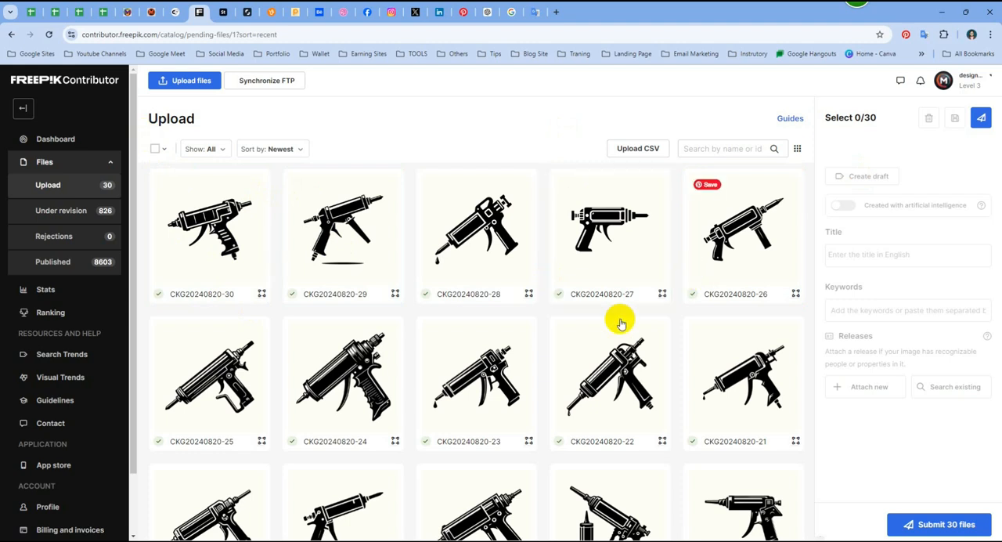
{"action": "left_click", "coordinate": [982, 118]}
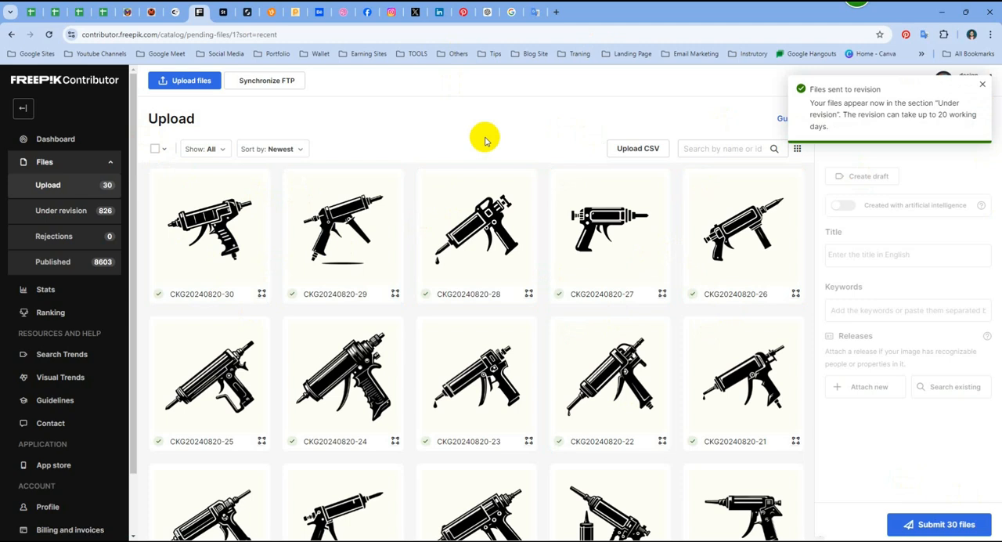
Step: Reload the upload page again to check the pending and under-revision file counts
{"action": "right_click", "coordinate": [445, 101]}
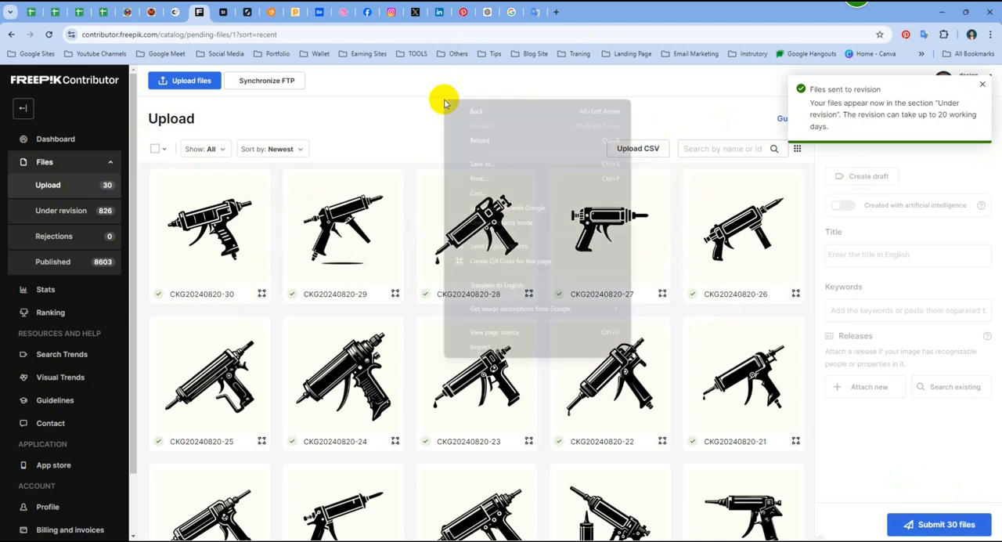
{"action": "left_click", "coordinate": [513, 152]}
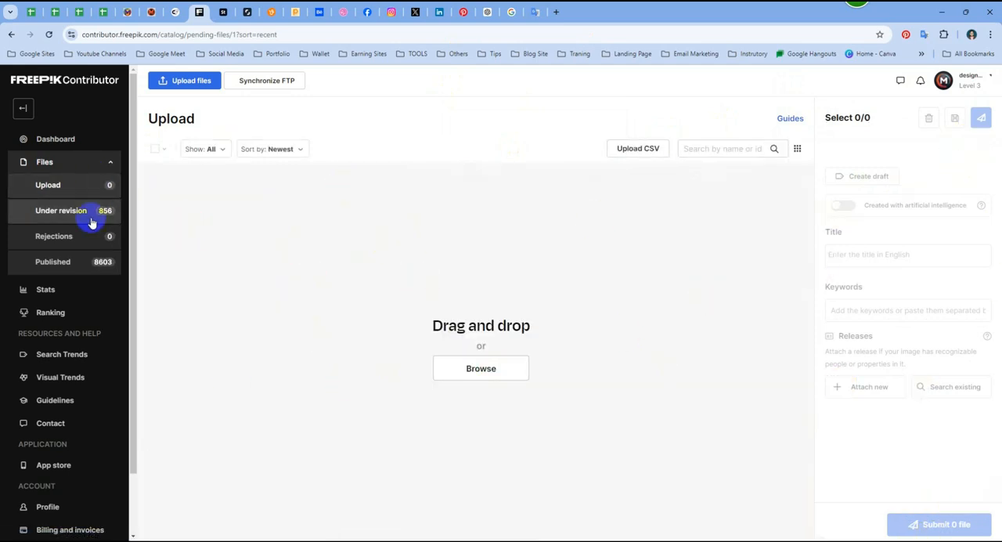
{"action": "right_click", "coordinate": [274, 199]}
{"action": "left_click", "coordinate": [382, 242]}
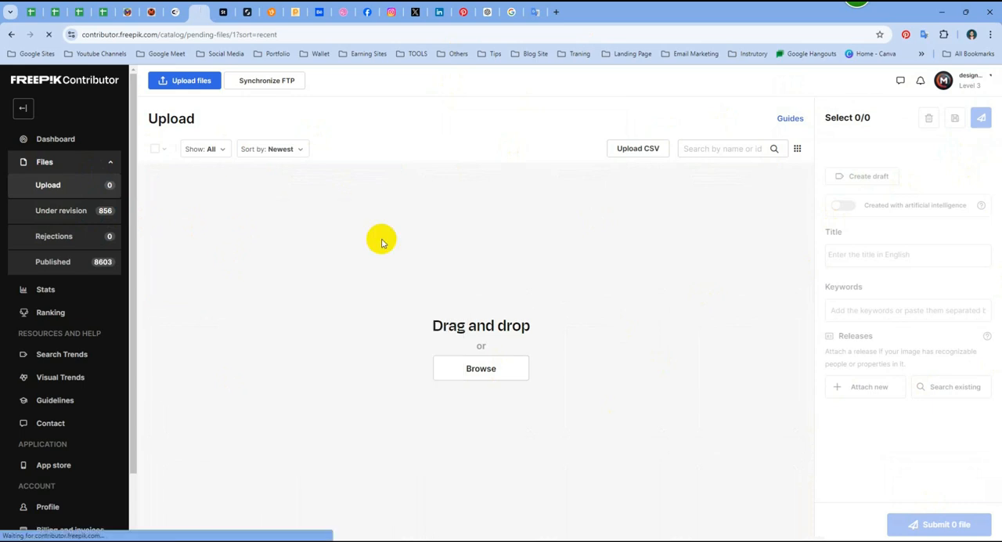